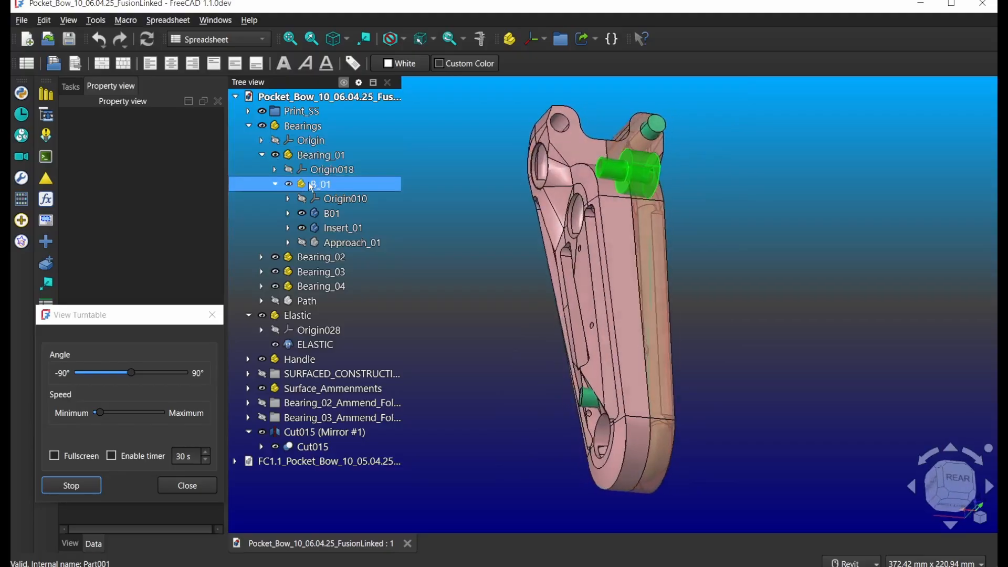
Inspect the placement of the Bearing_01 part, expanding it to show its angle, axis and position
click(321, 199)
click(327, 215)
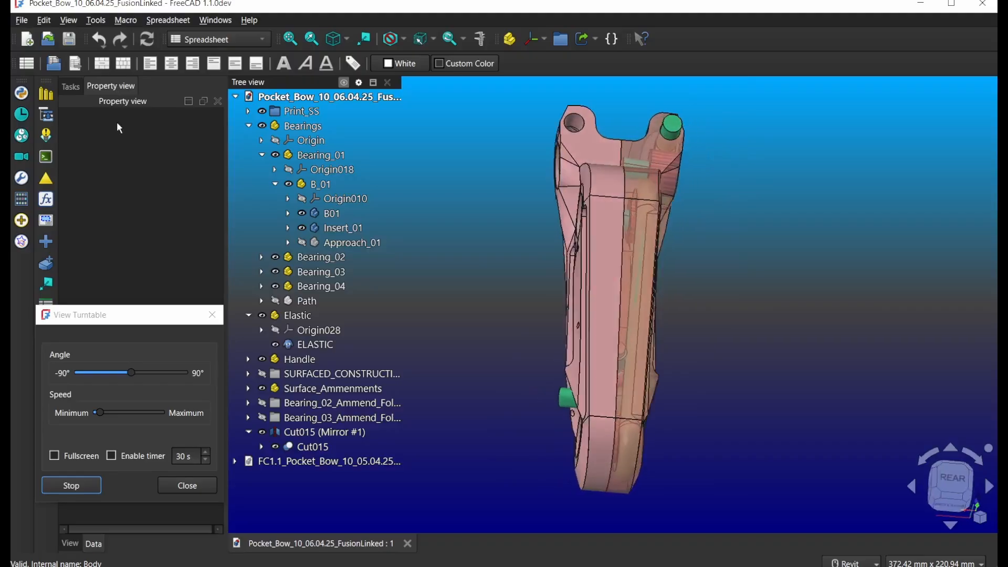
click(308, 158)
click(67, 218)
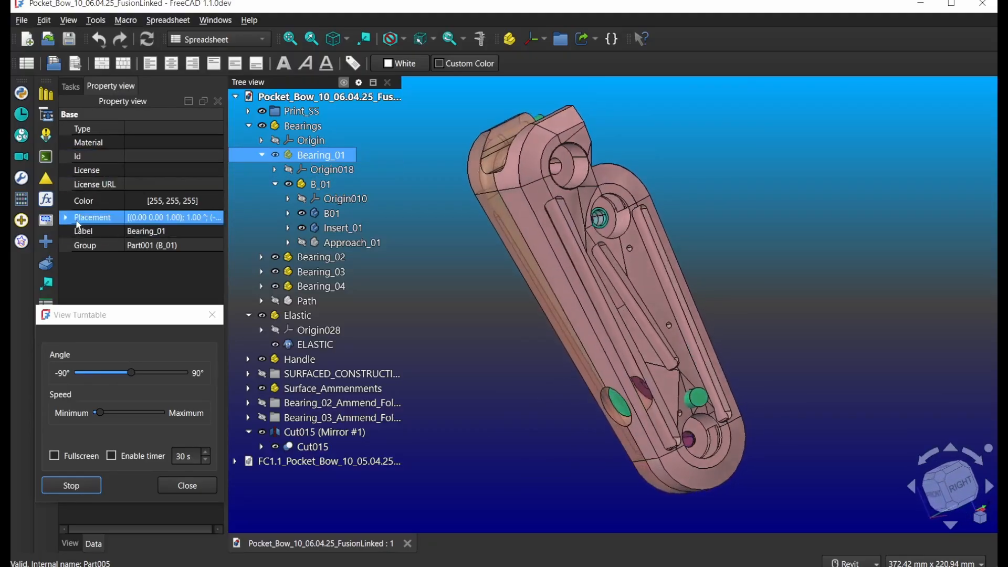
click(66, 217)
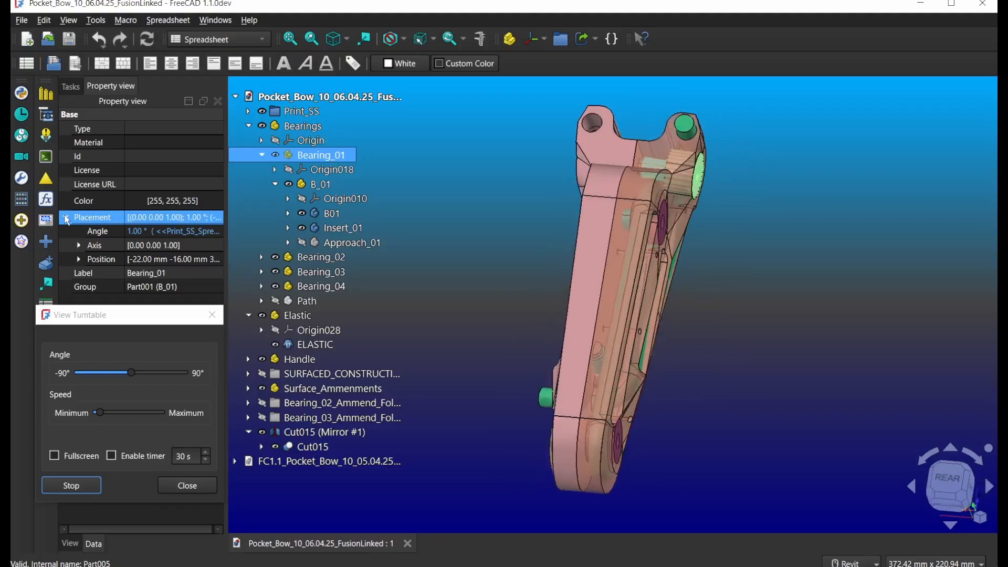
click(95, 237)
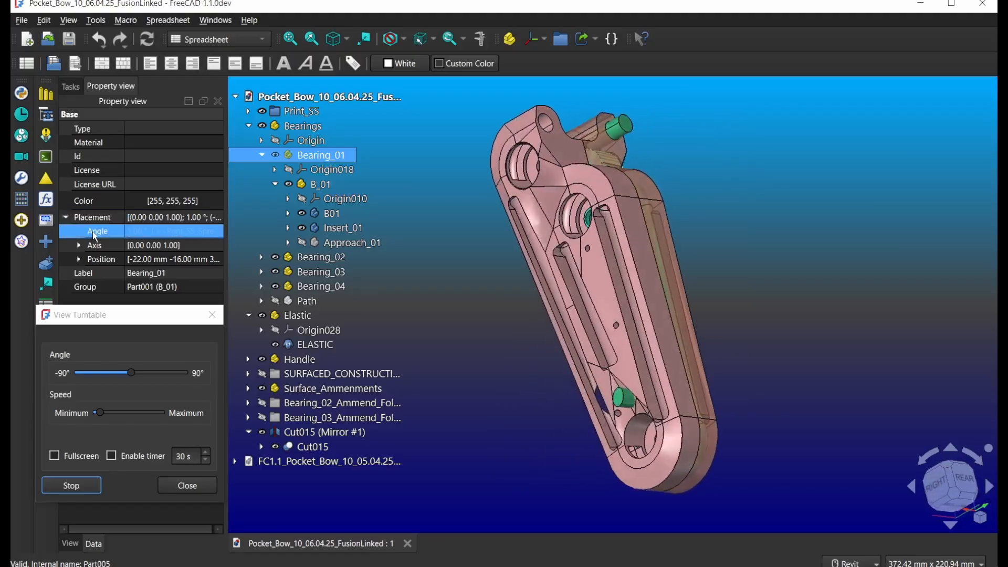
Hide the mirrored Cut015 half and the Approach_01 body of Bearing_01 to expose the internal parts
ctrl+click(264, 433)
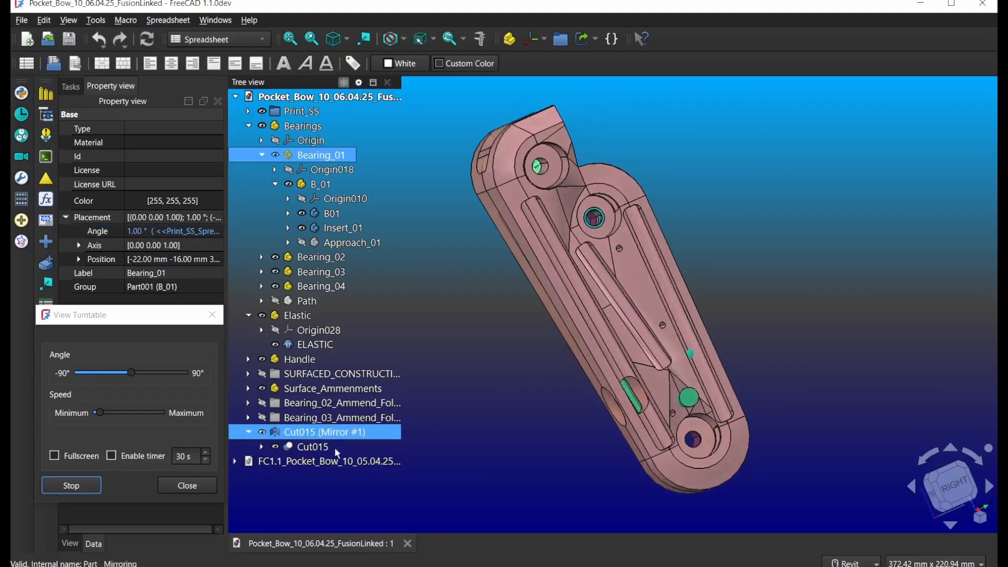
click(262, 432)
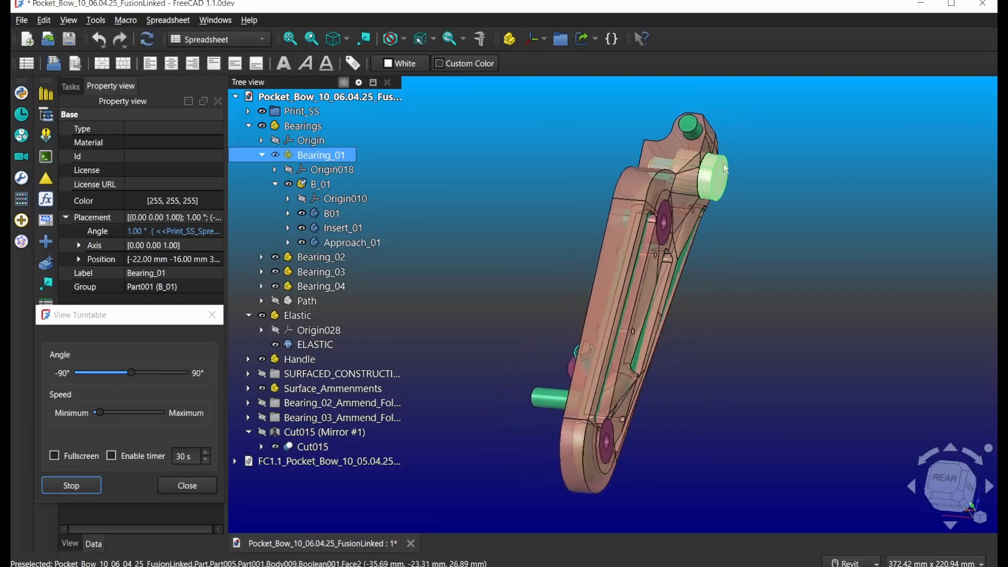
click(302, 243)
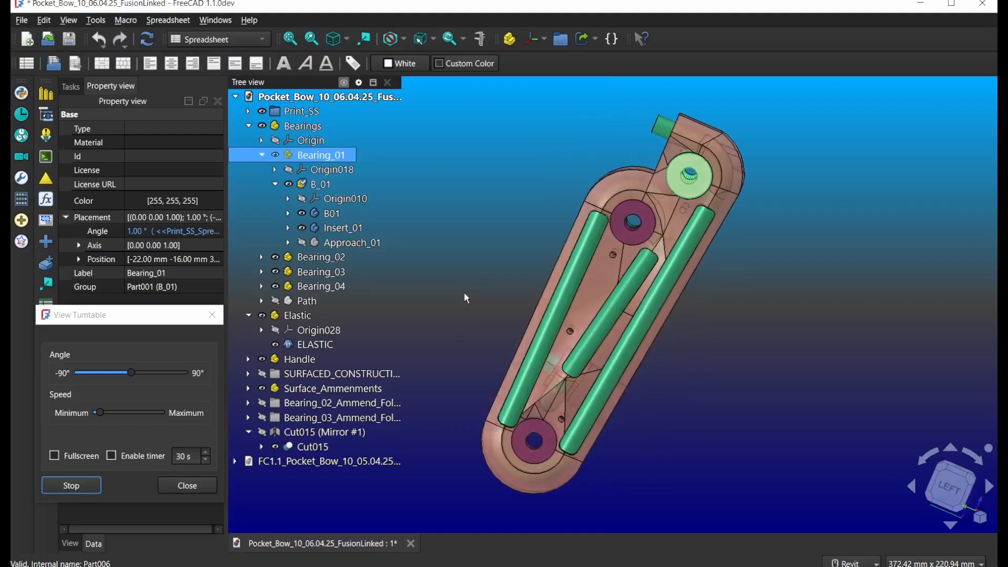
Collapse Bearing_01 in the model tree and examine the X, Y and Z components of its placement axis
click(262, 154)
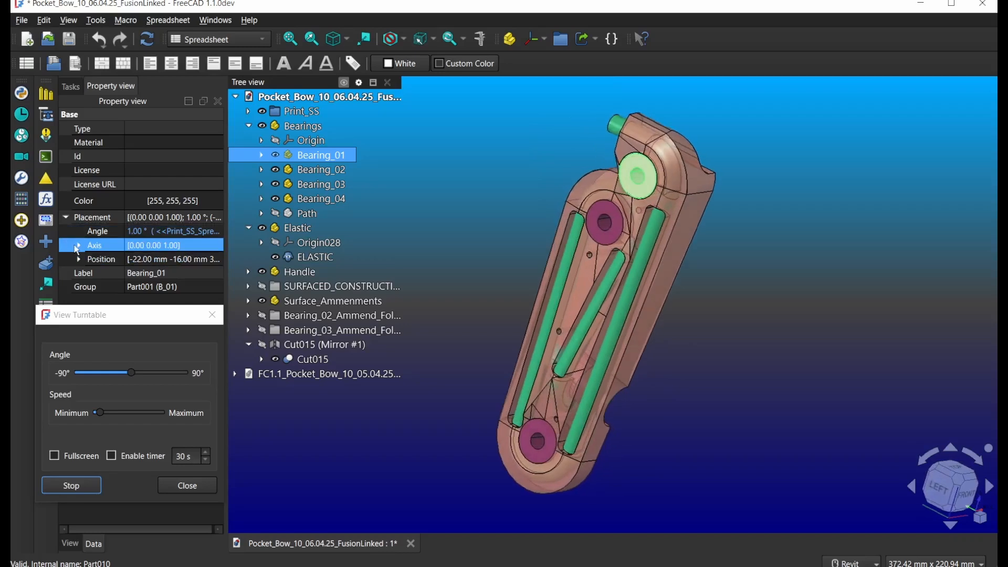
click(78, 246)
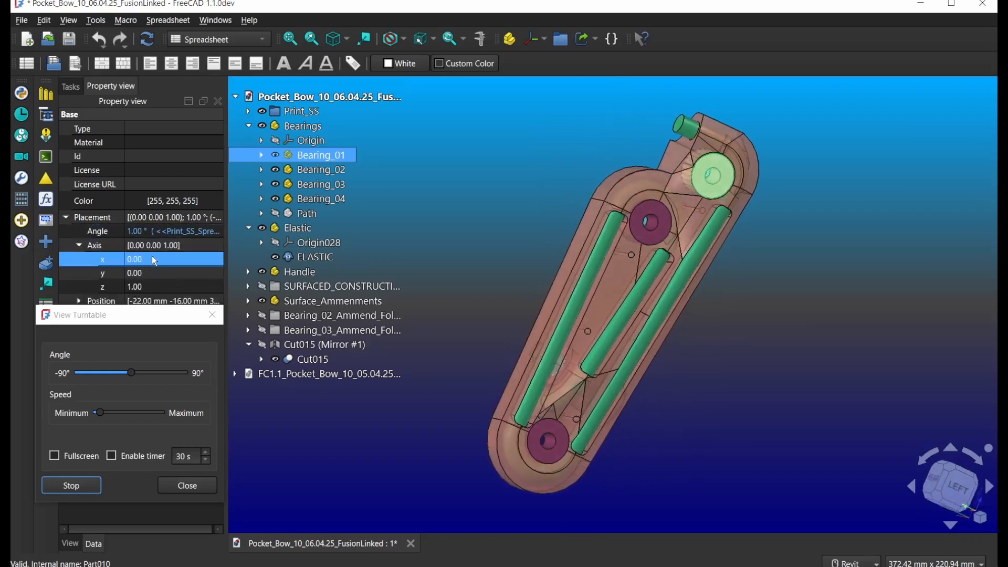
click(175, 286)
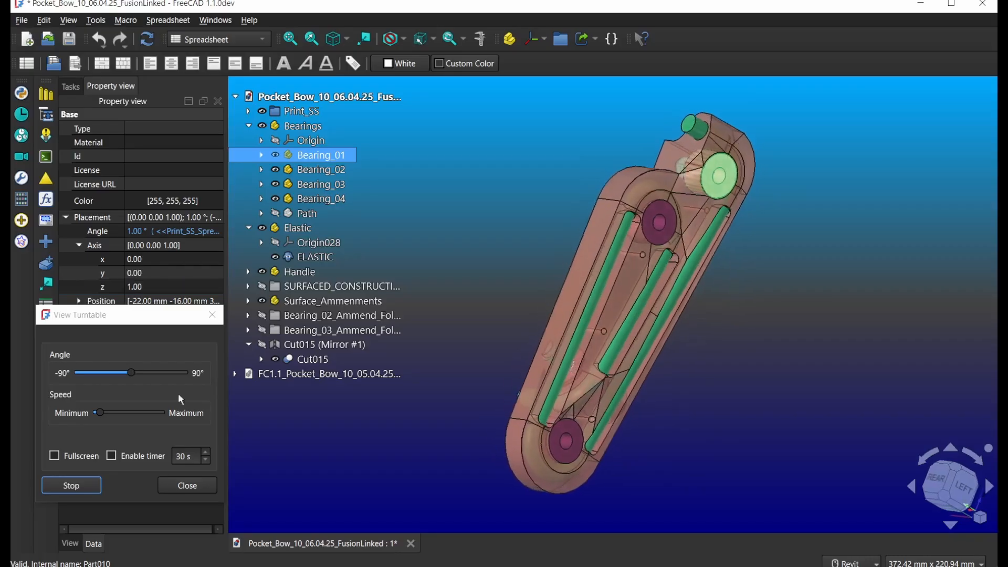
Stop the turntable view and close all open documents, discarding the unsaved changes
click(187, 485)
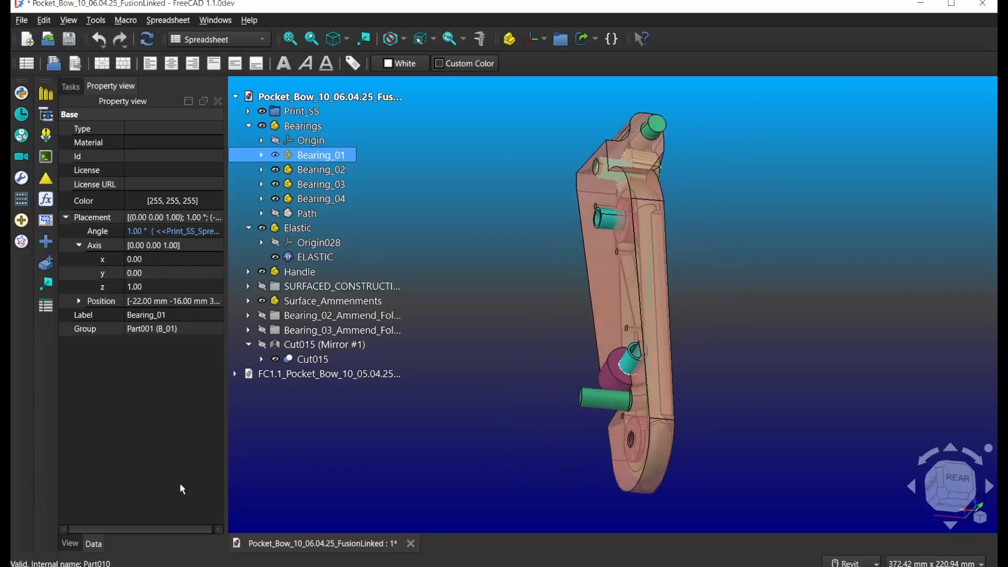
click(22, 20)
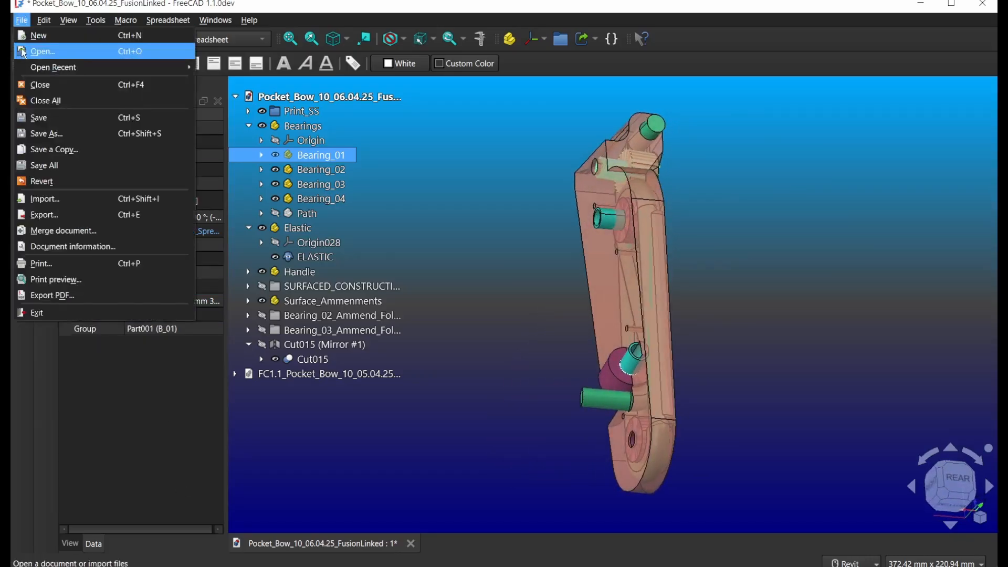
click(55, 104)
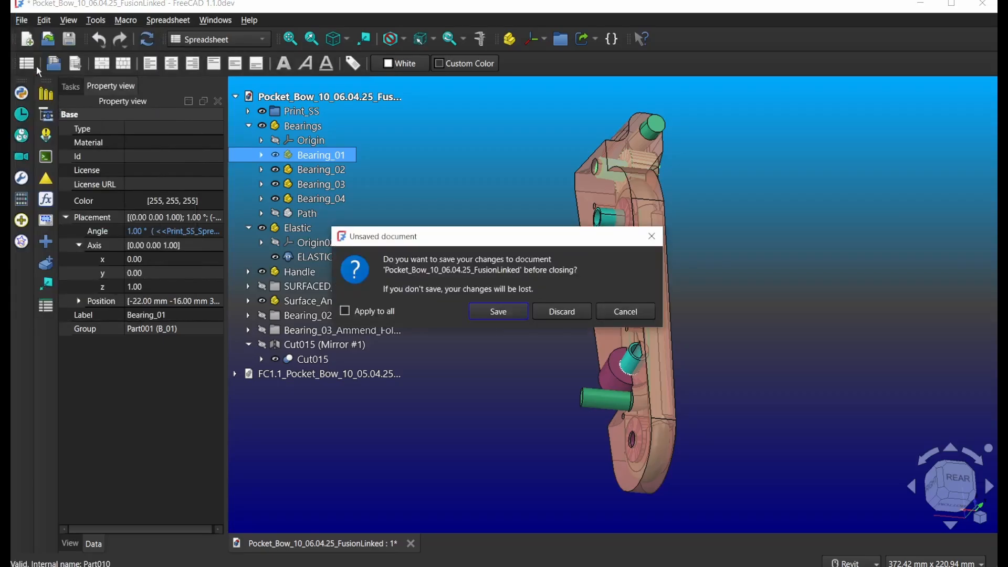
click(562, 312)
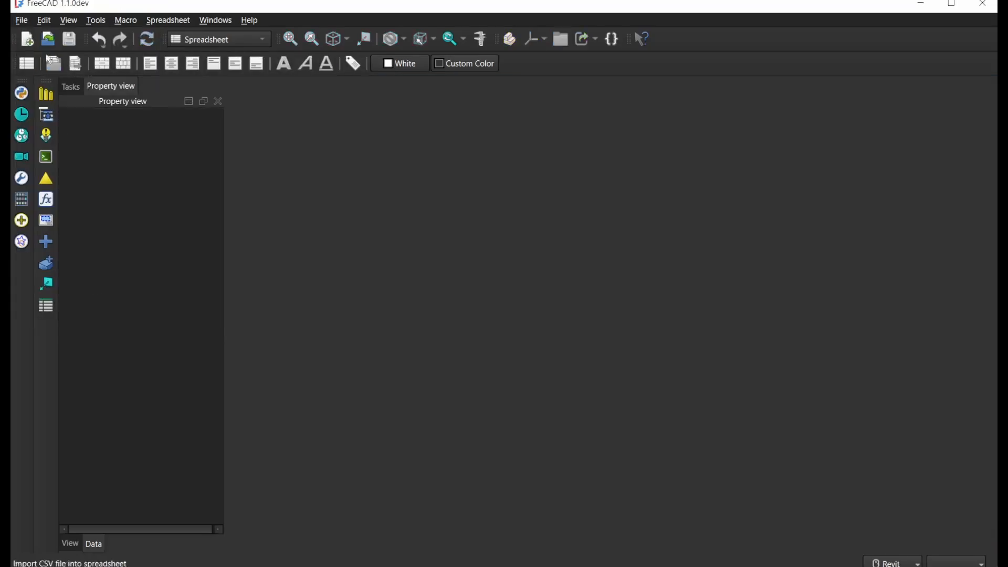
Create a new document and run the placement macro to add a Part labelled Test_01 with a new spreadsheet
click(23, 40)
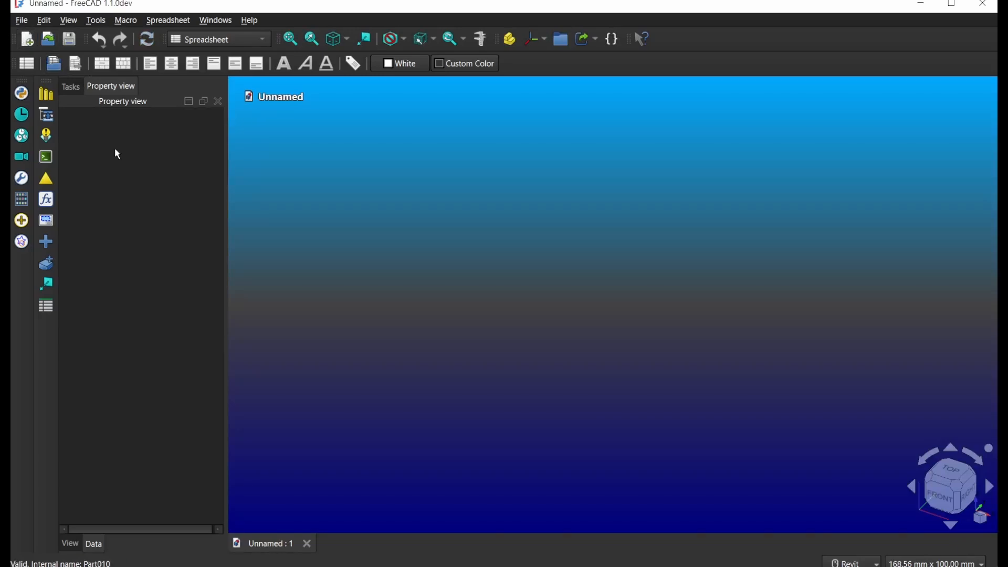
click(47, 268)
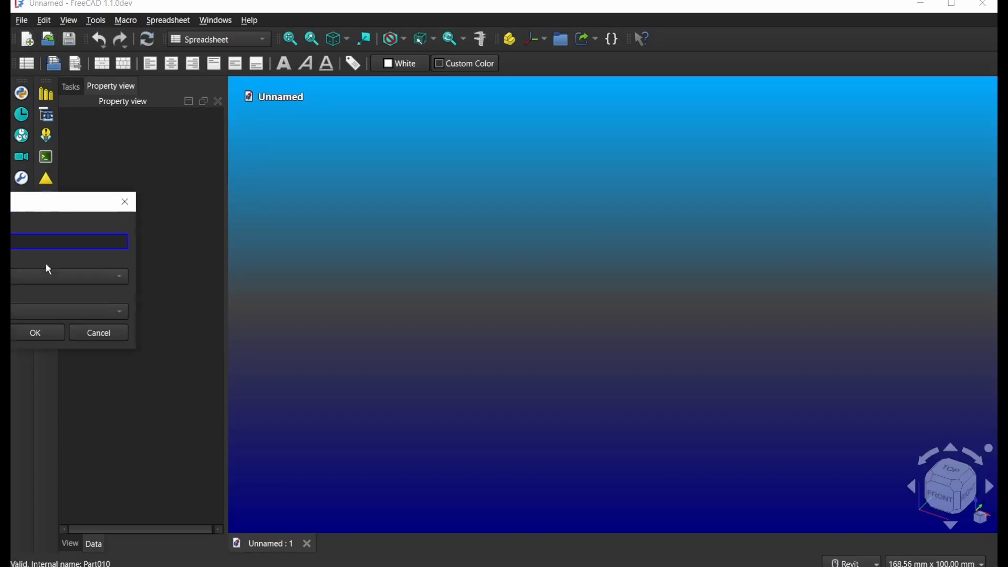
drag(50, 209, 248, 293)
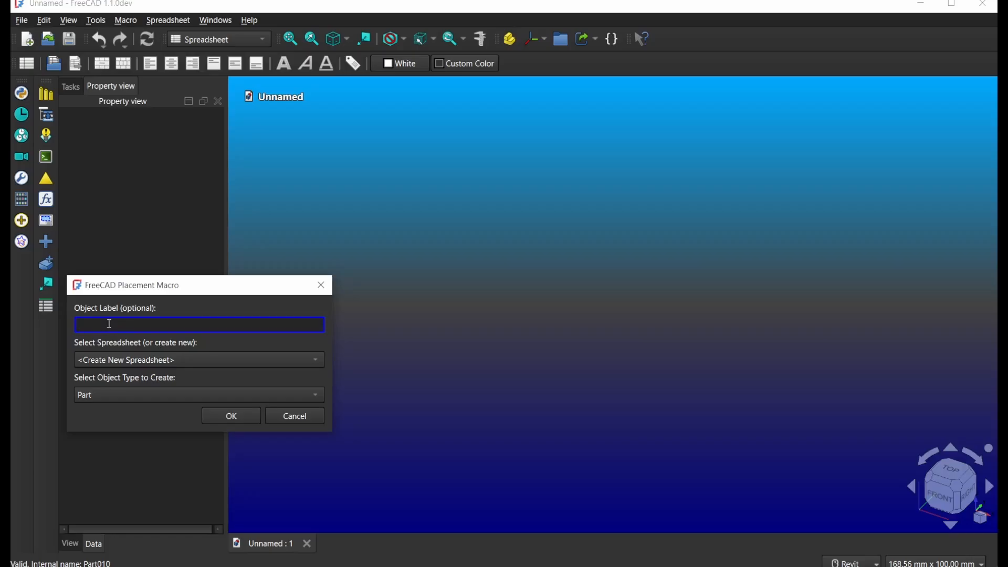
text(Test_01)
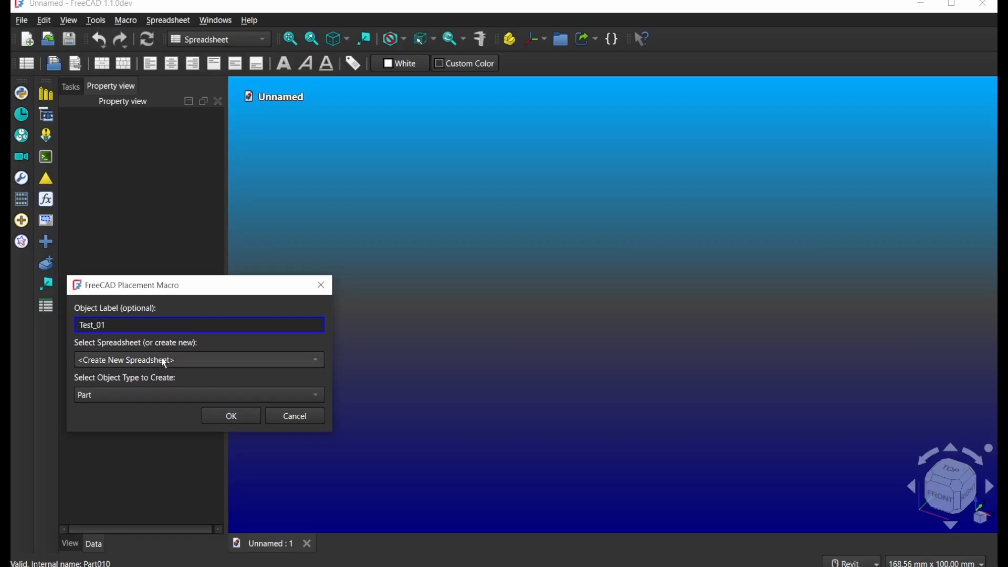
click(228, 415)
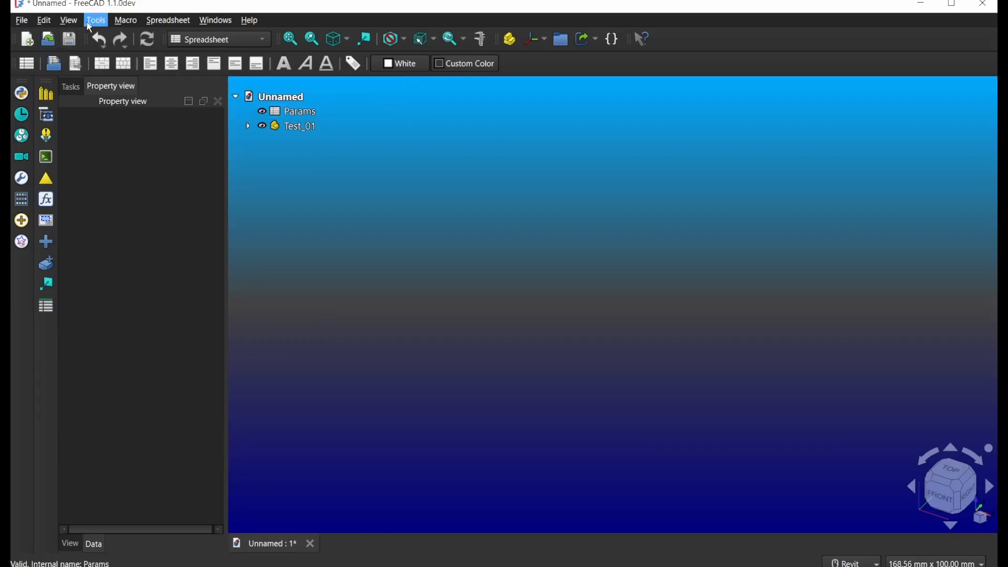
Display the axis cross and make the origin of the Test_01 part visible
click(73, 25)
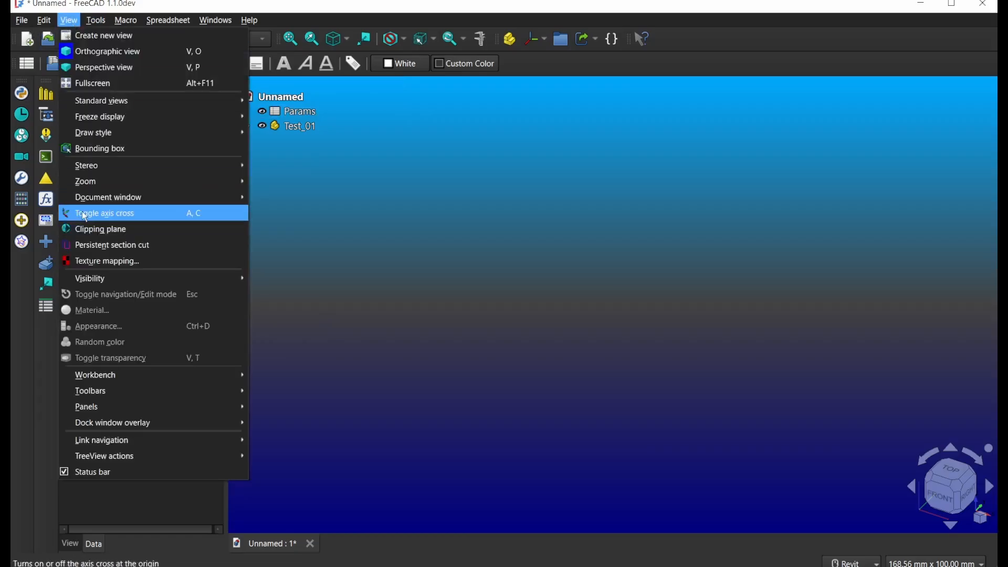
click(105, 210)
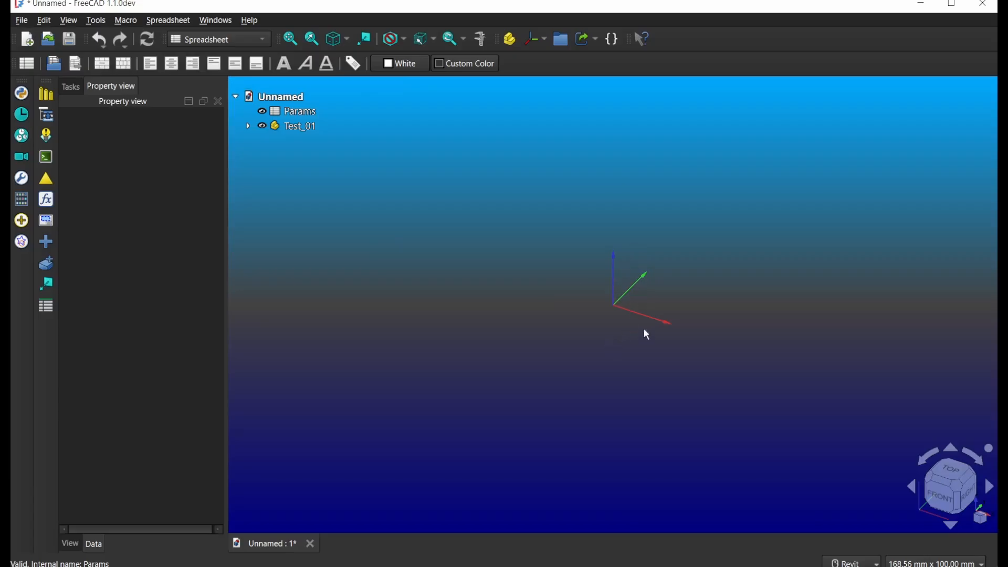
click(249, 126)
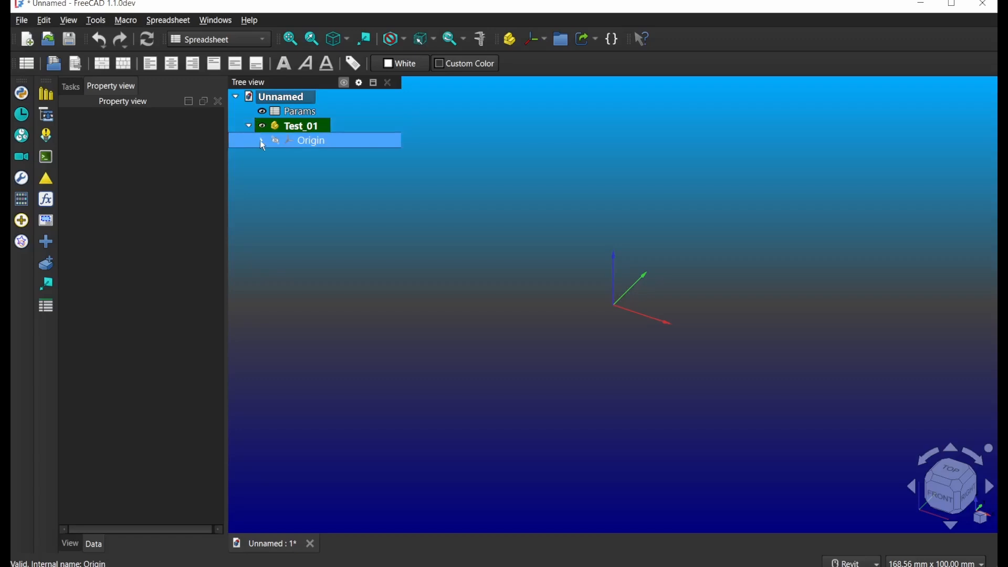
click(276, 141)
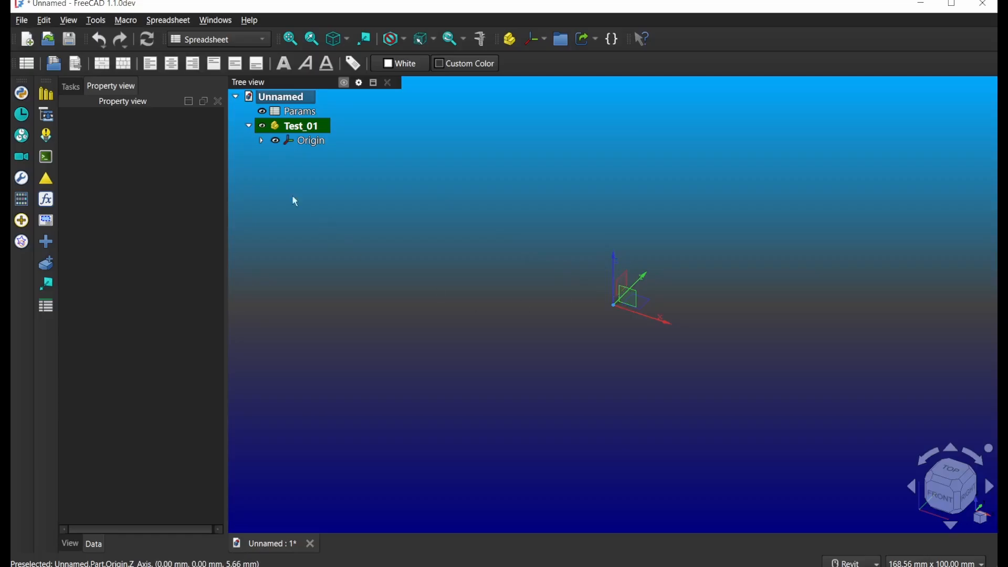
Open the Params spreadsheet and split the window with the 3D view, giving the spreadsheet enough width for columns A to G
double_click(285, 113)
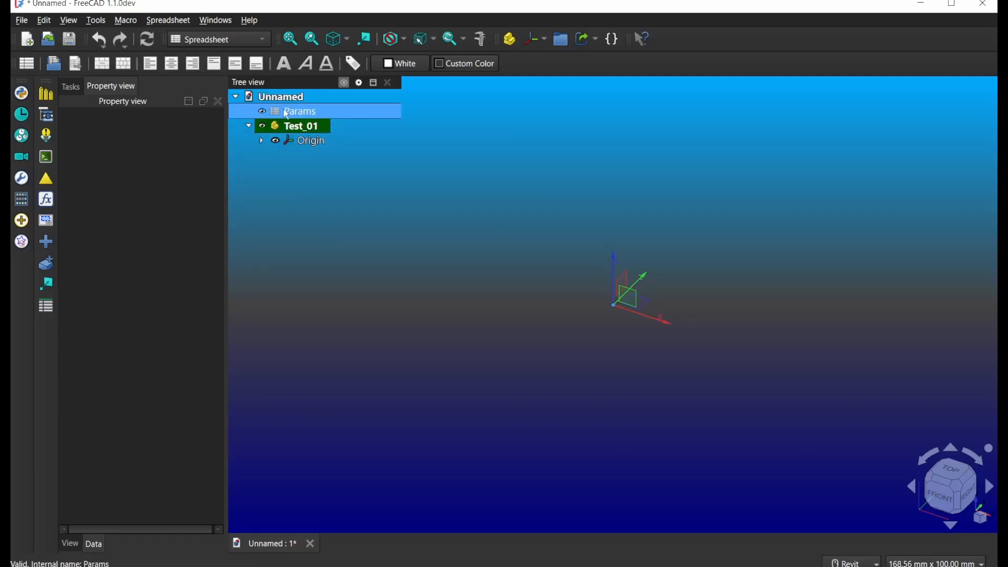
click(45, 100)
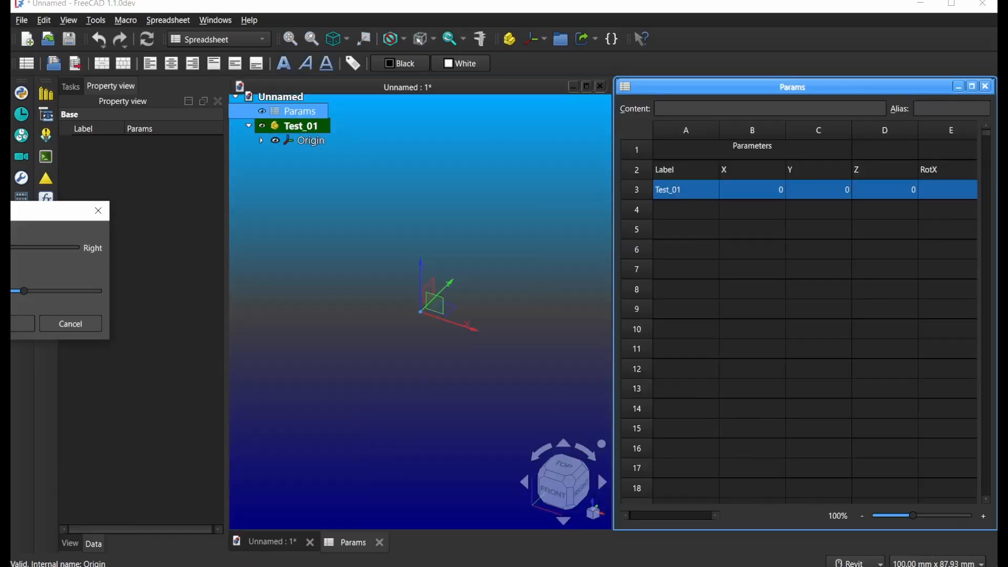
click(13, 329)
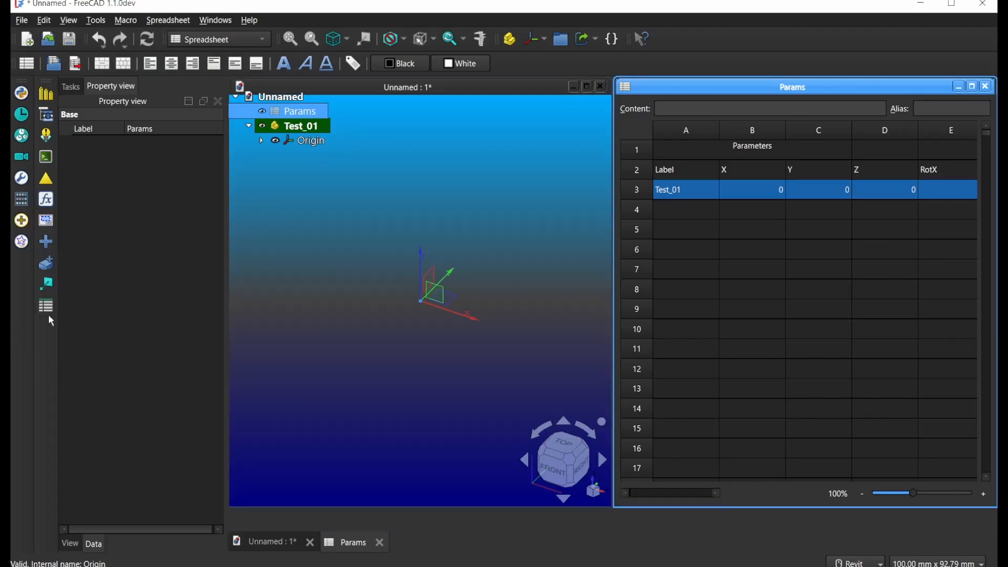
click(43, 96)
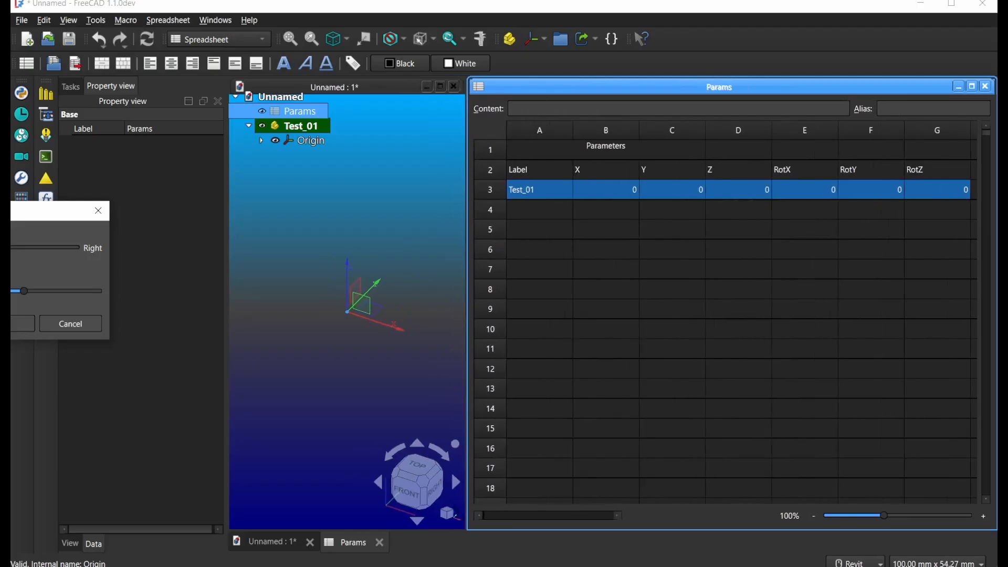
click(7, 323)
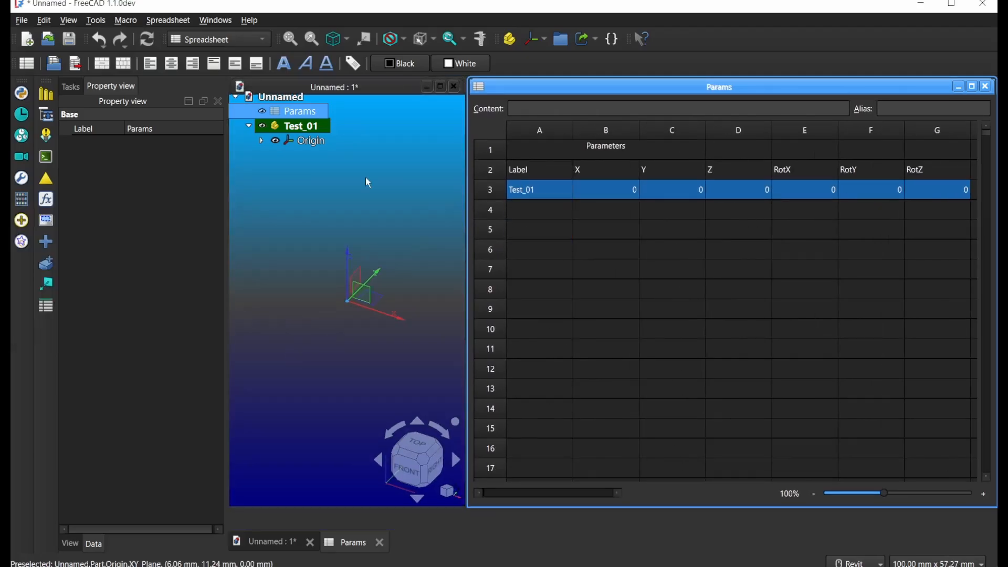
Change the part's label in cell A3 of the Params spreadsheet to Test_02
click(300, 131)
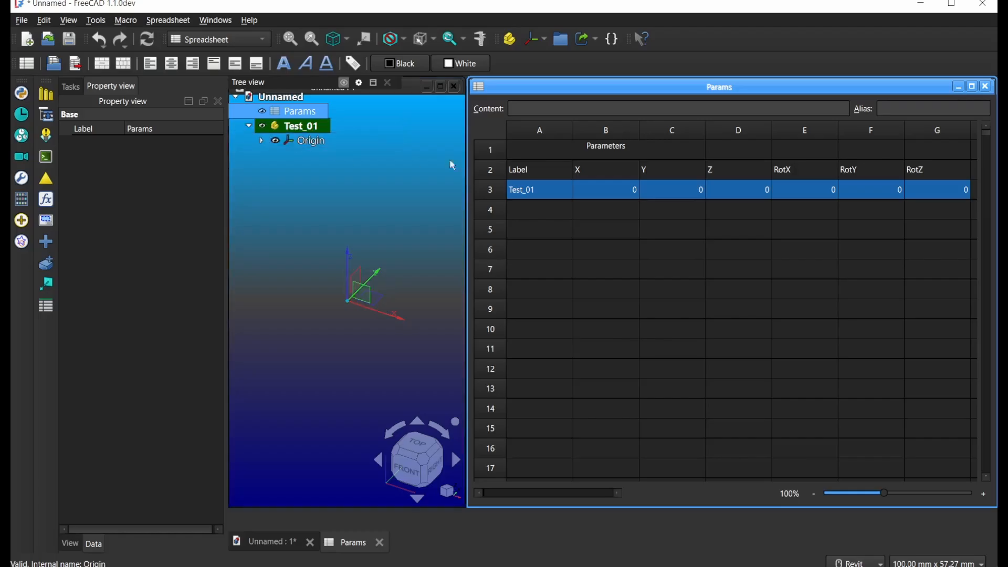
click(558, 195)
double_click(555, 196)
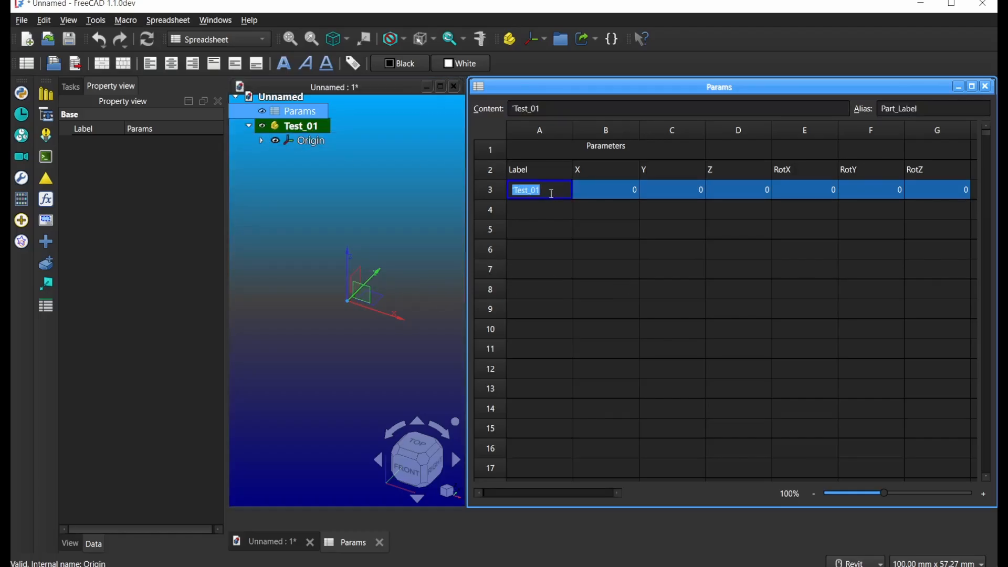
click(552, 194)
key(BackSpace)
text(2)
key(Return)
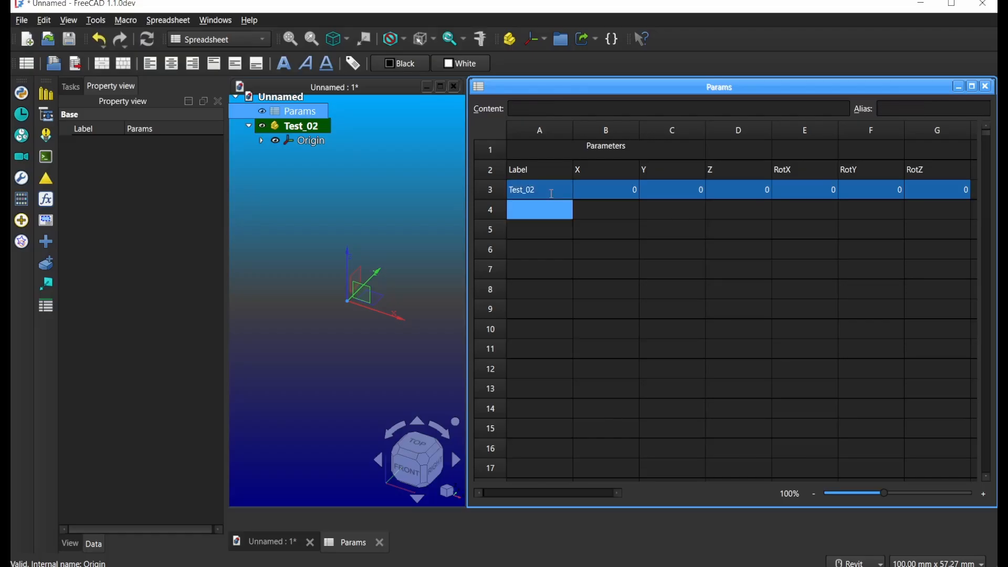
click(378, 210)
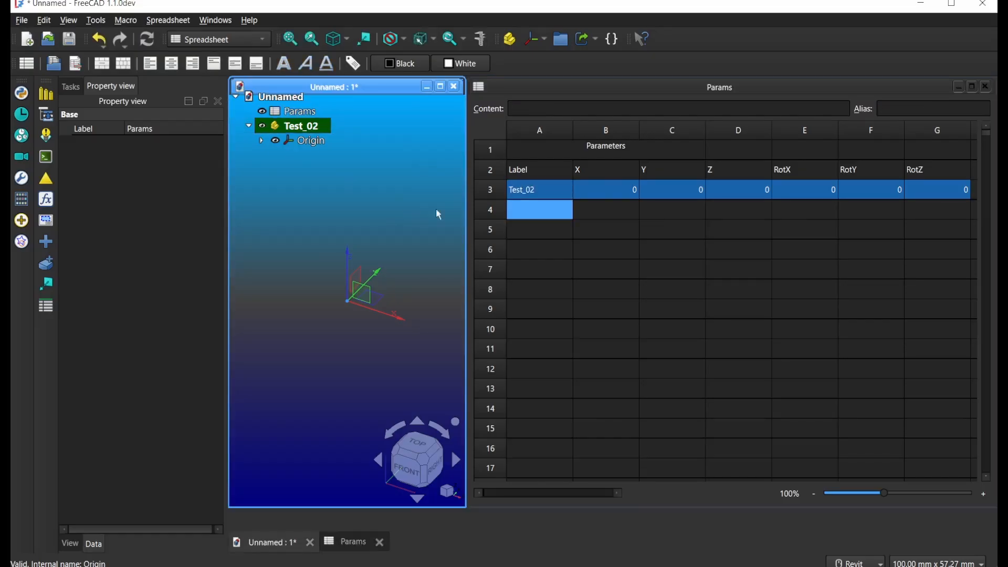
Set the X, Y and Z position of Test_02 to 10 each in the Params spreadsheet
click(619, 194)
text(10)
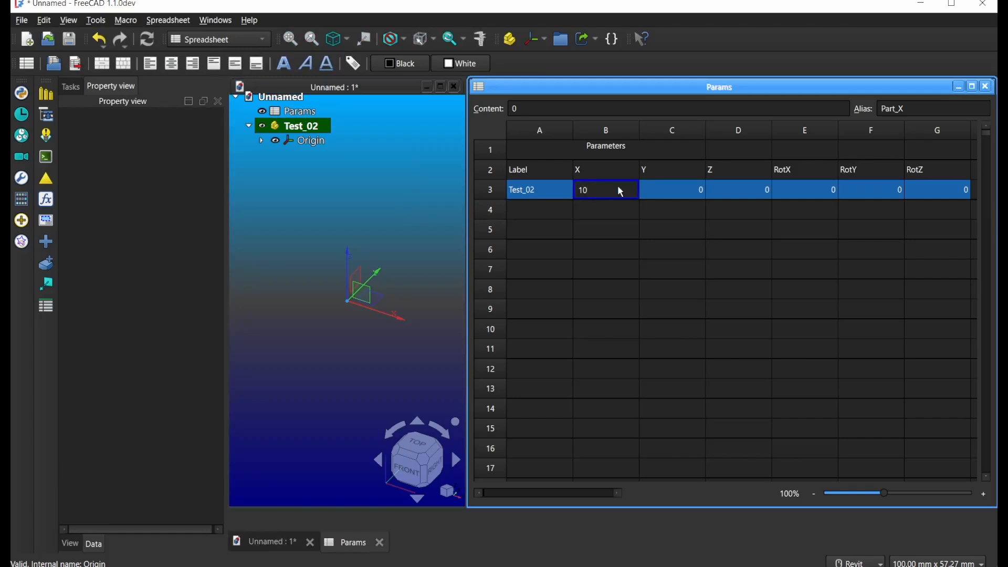
key(Return)
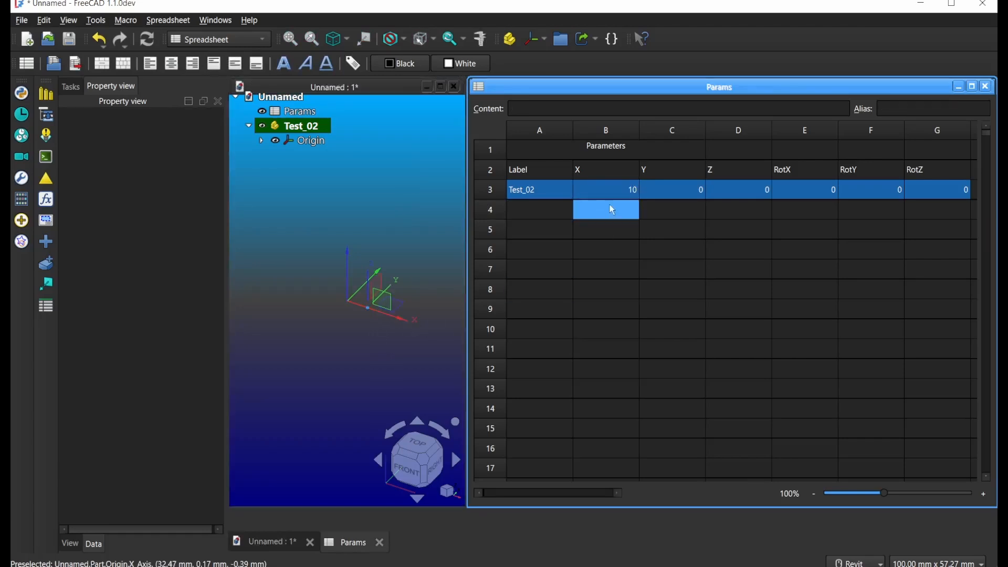
click(681, 190)
text(1)
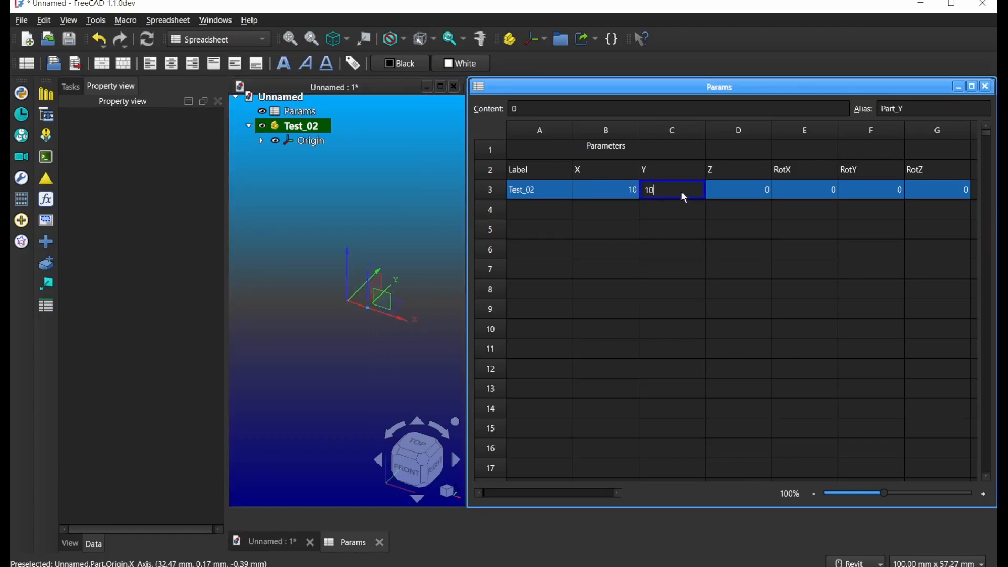
key(Return)
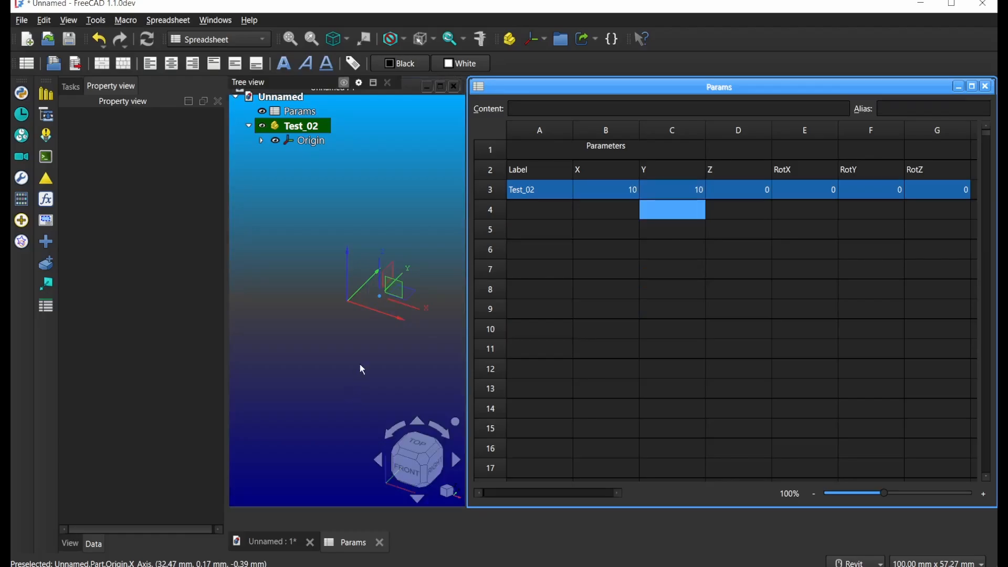
click(731, 192)
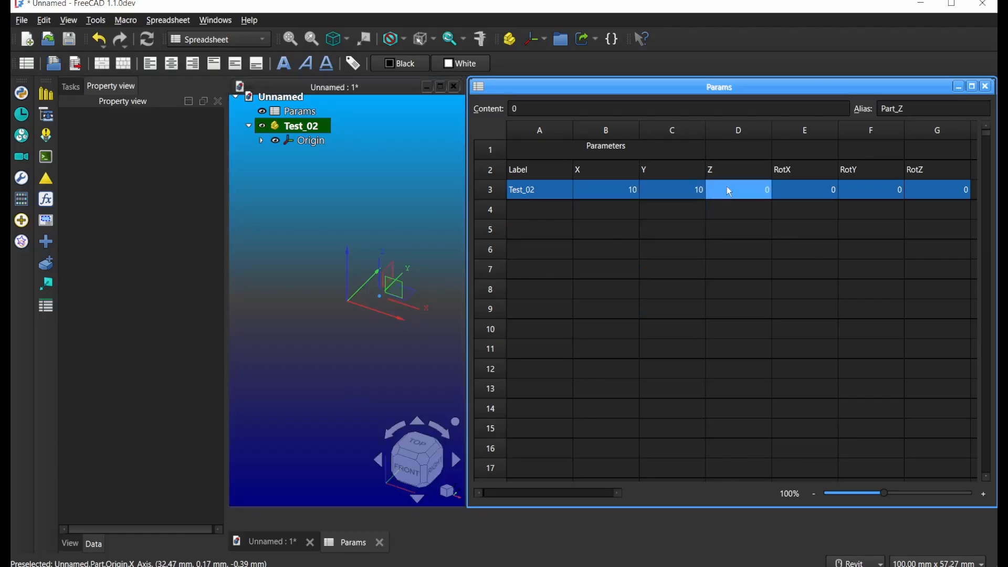
text(1)
key(Return)
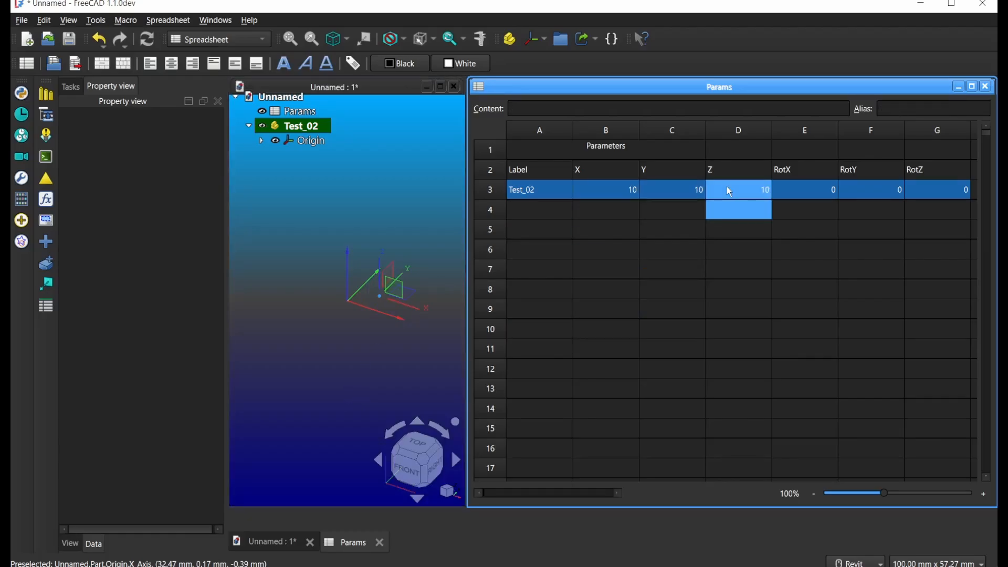
Set the RotX, RotY and RotZ rotation values of Test_02 to 15 each in the spreadsheet
click(795, 188)
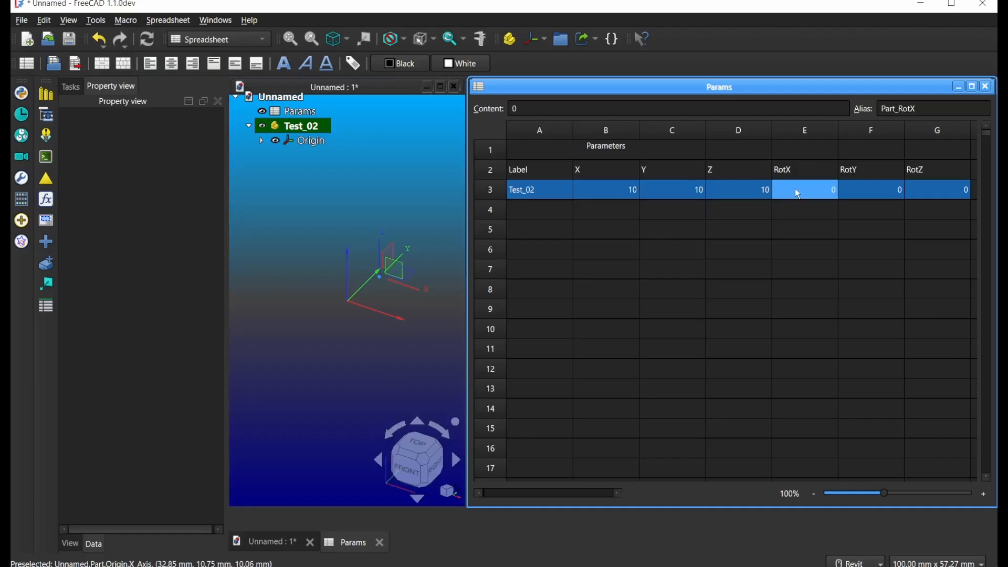
text(15)
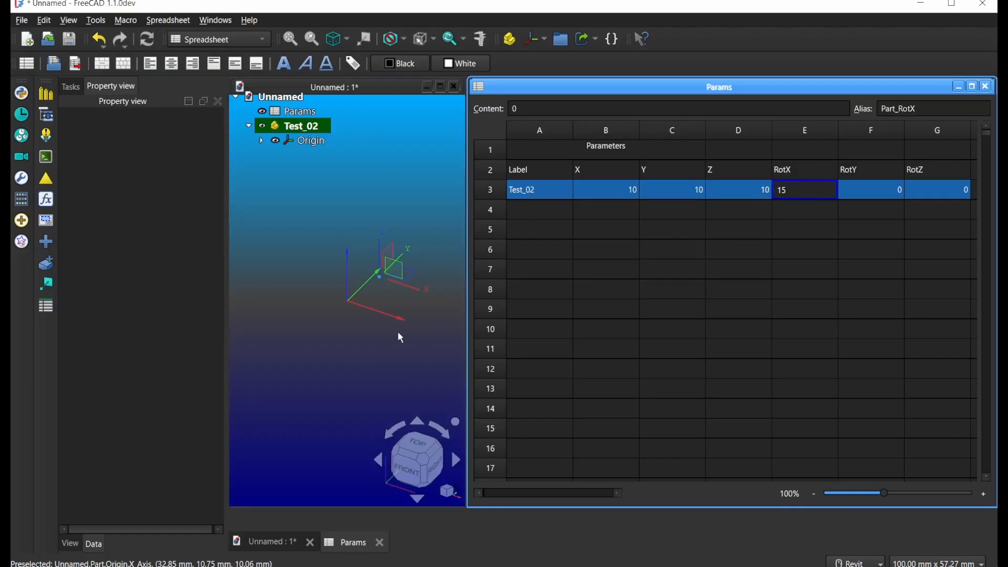
key(Return)
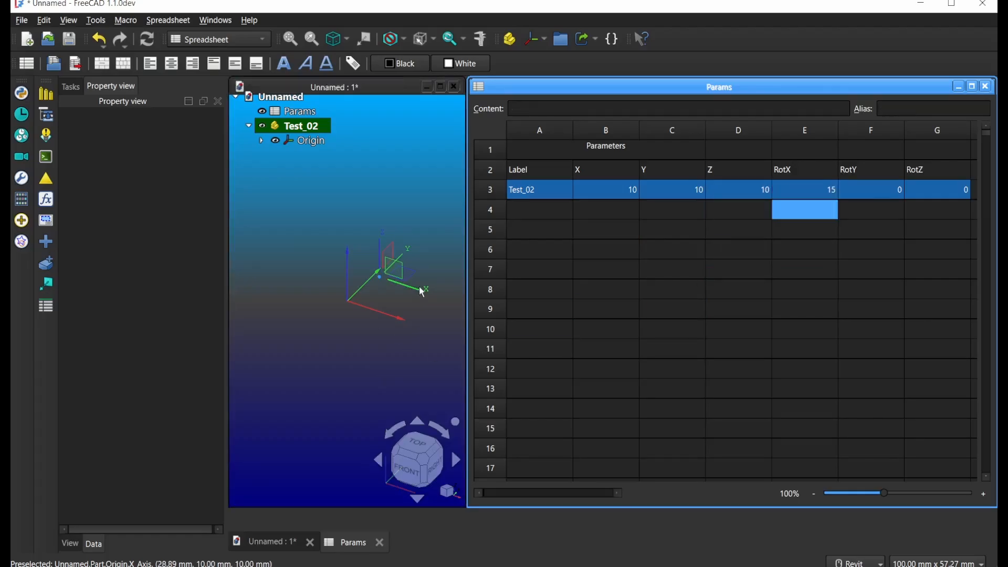
click(887, 194)
text(15)
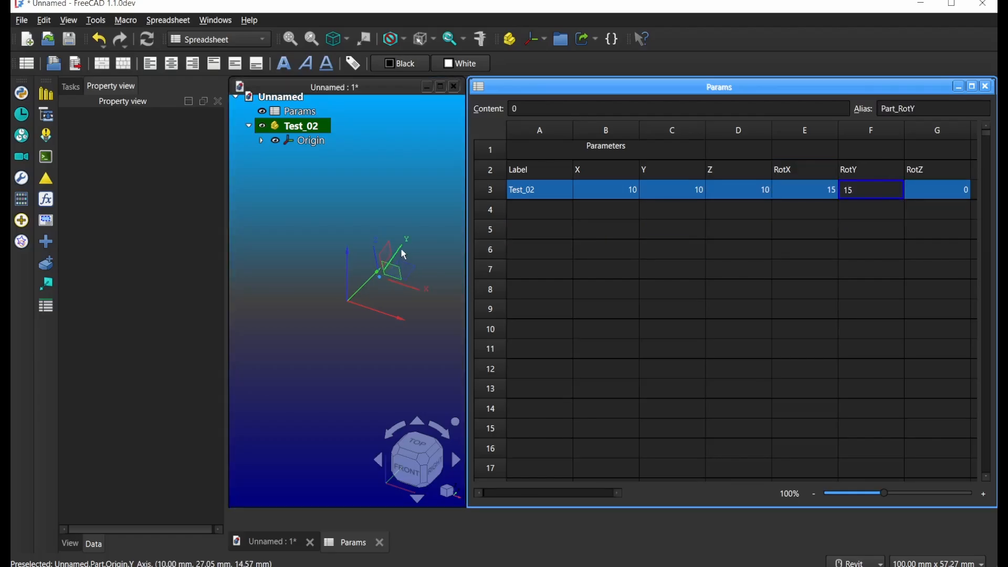
key(Return)
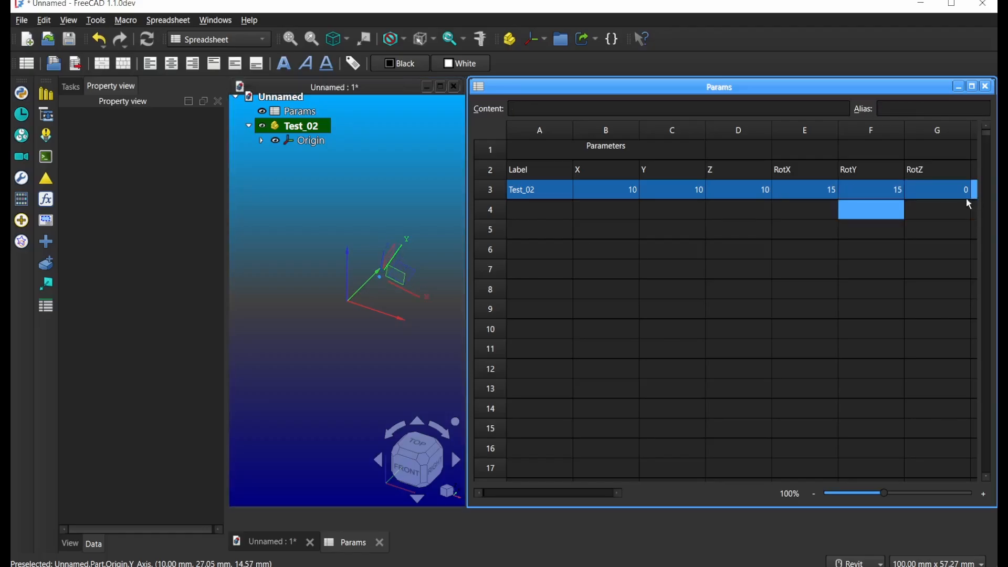
click(932, 197)
text(15)
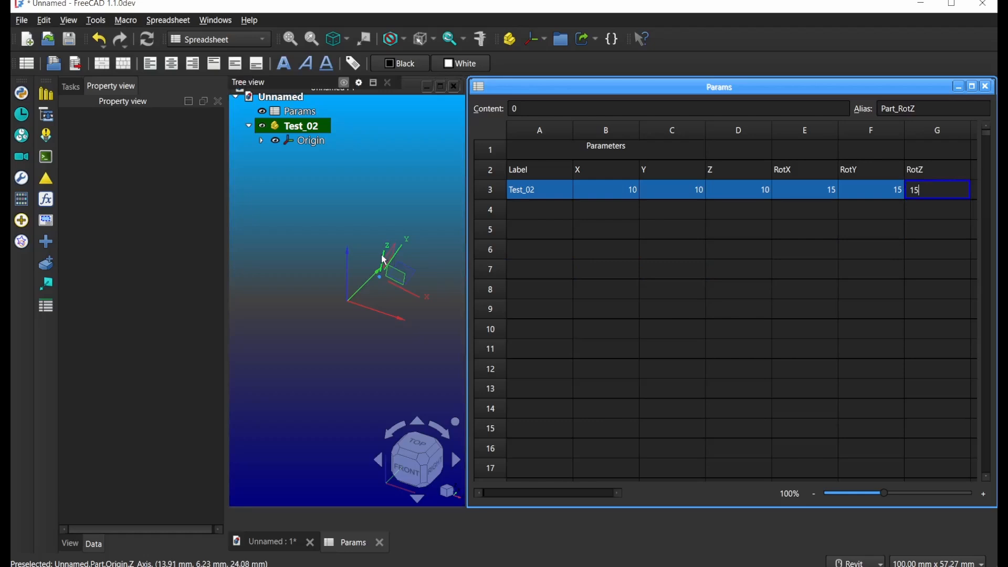
key(Return)
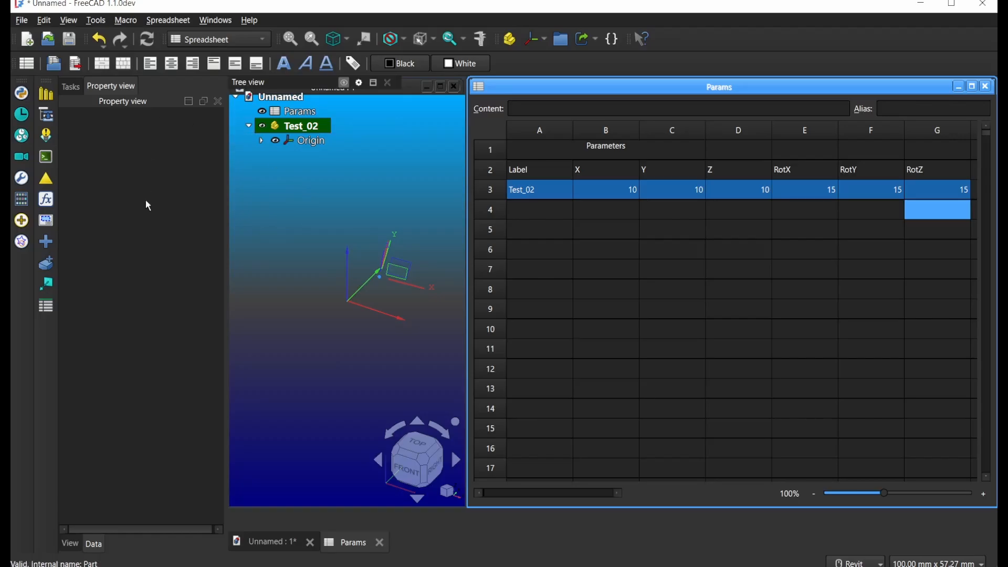
Run the placement macro to add a Body labelled Test_03 using the existing Params spreadsheet, and make the body's origin visible
click(48, 263)
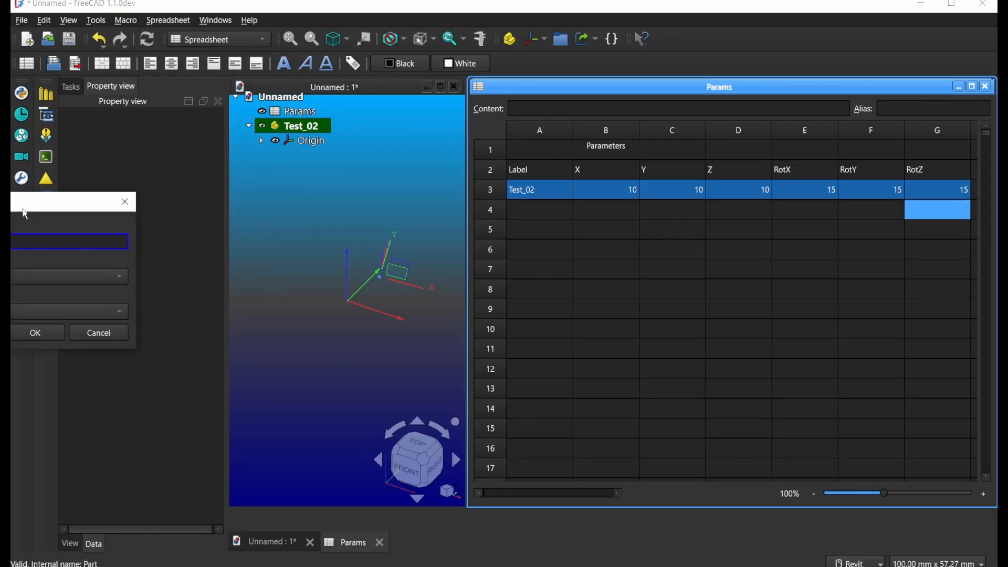
drag(25, 208, 245, 226)
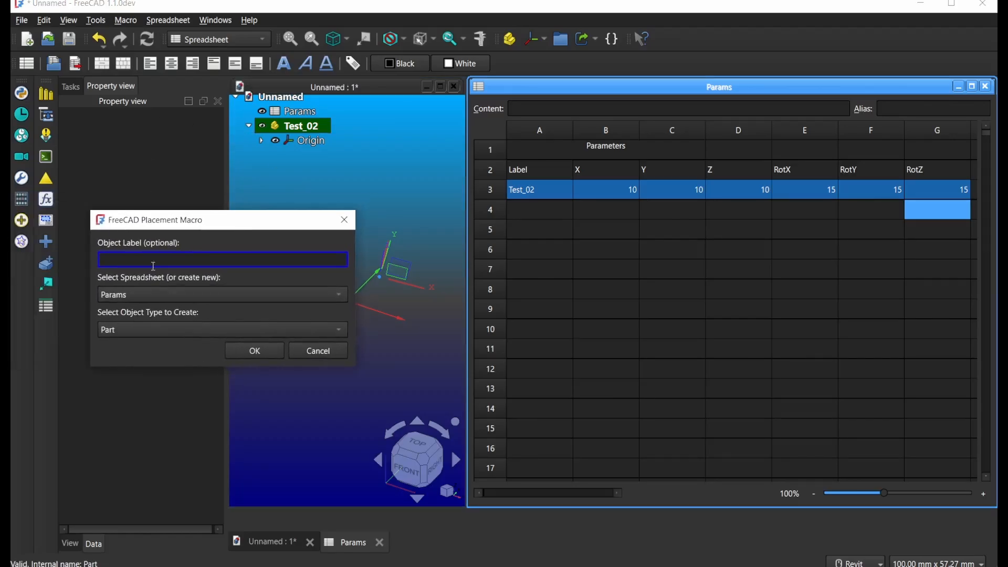
text(Test_03)
click(135, 298)
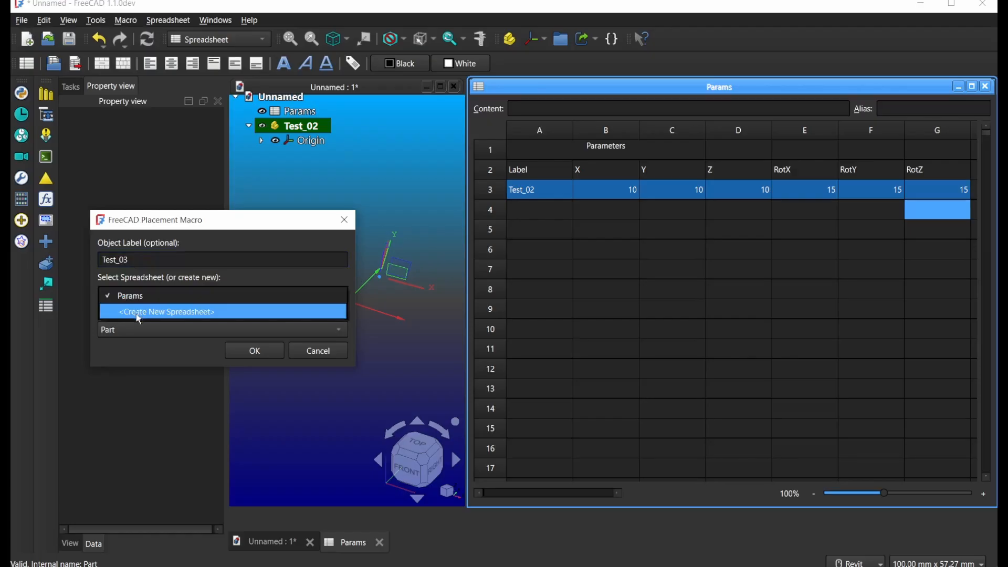
click(139, 299)
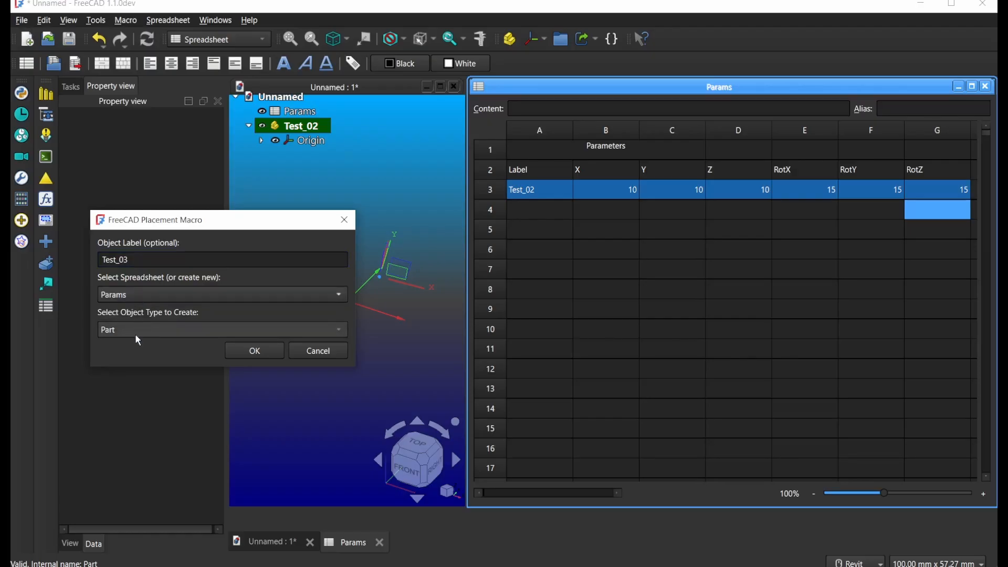
click(134, 333)
click(127, 294)
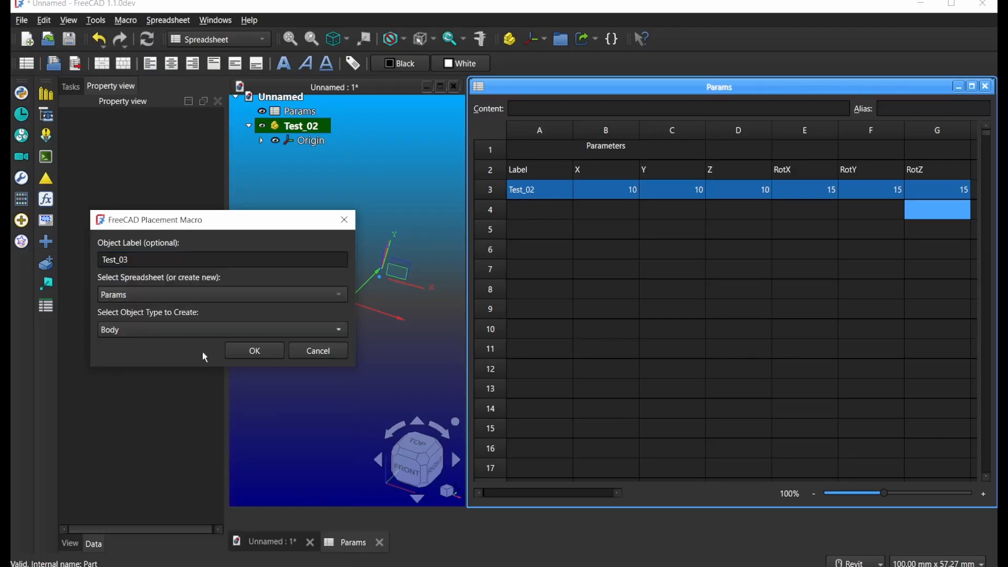
click(247, 355)
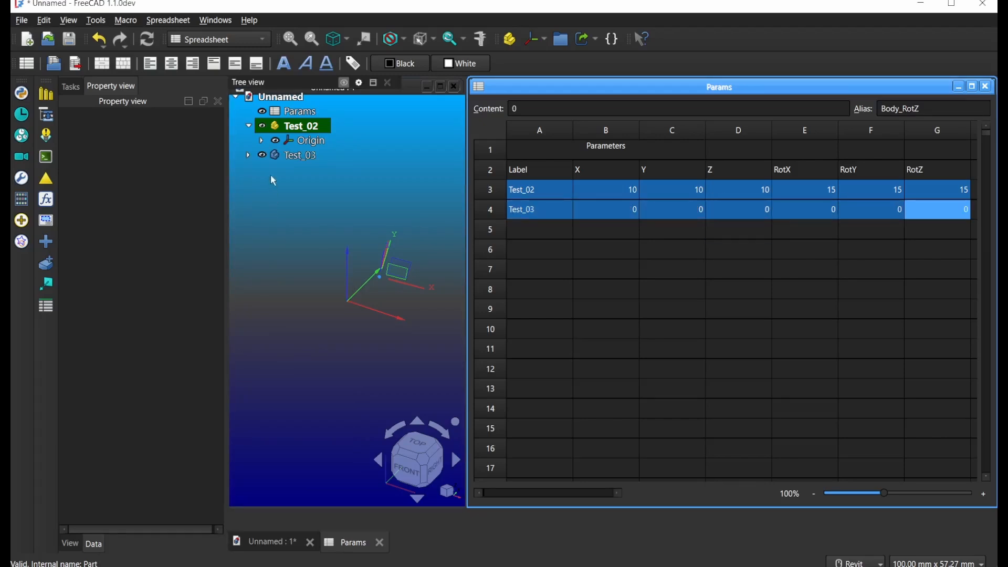
click(248, 156)
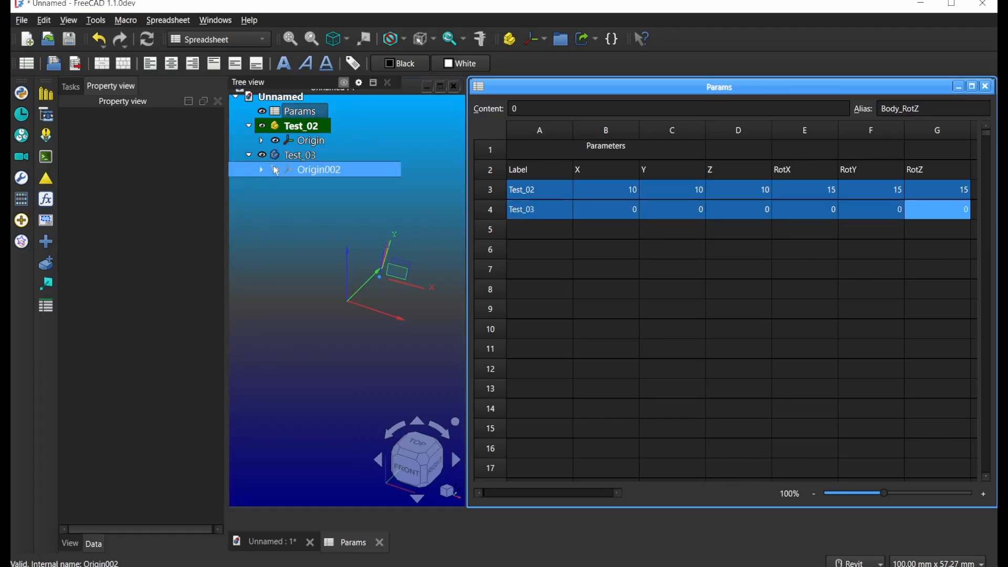
click(275, 171)
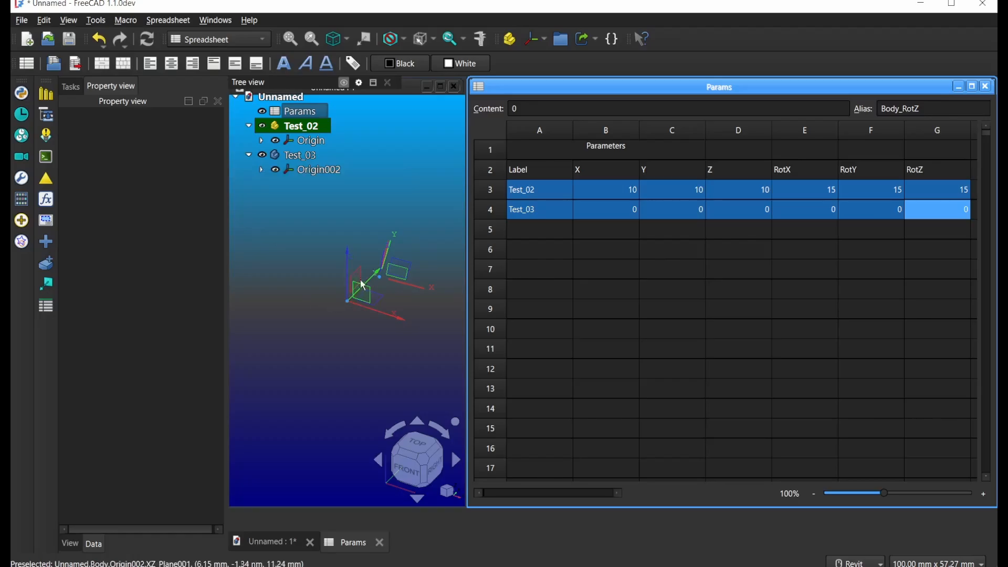
Set the X, Y and Z position of Test_03 to 2 each in row 4 of the spreadsheet
double_click(594, 206)
text(2)
click(648, 209)
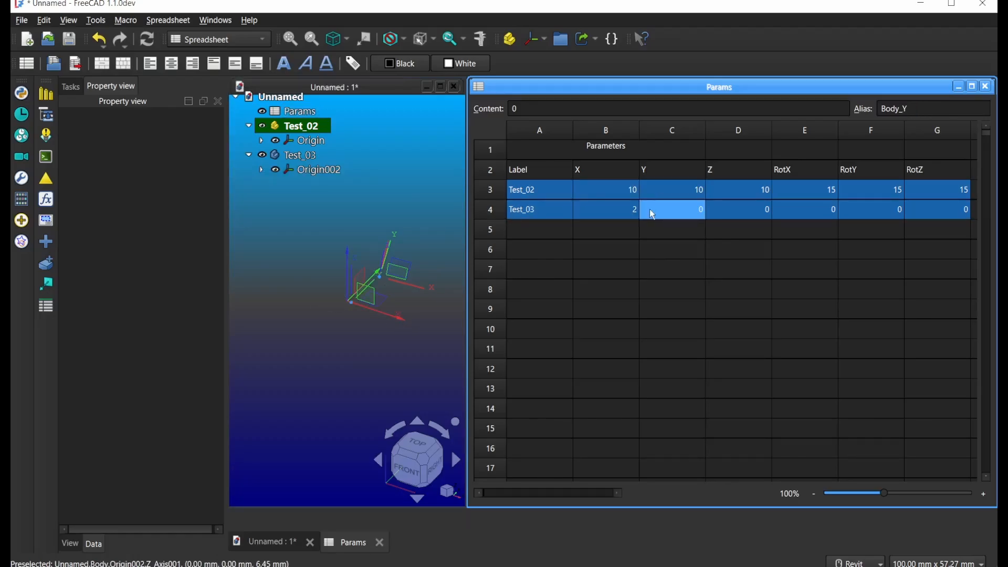
double_click(650, 209)
text(2)
click(742, 209)
double_click(742, 209)
text(2)
click(742, 250)
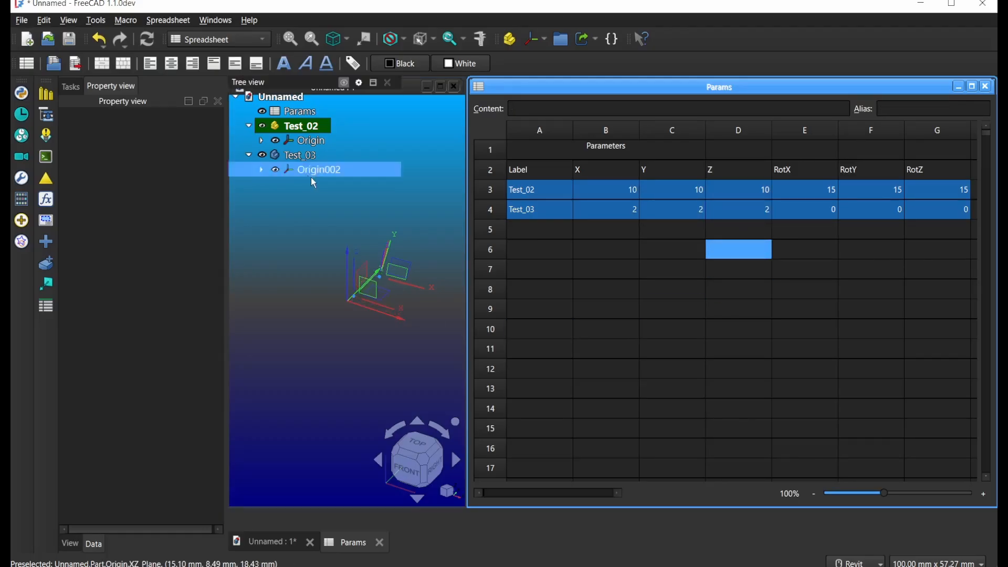
Move the Test_03 body into the Test_02 part and set the body's X, Y and Z spreadsheet values to 5 each
click(322, 156)
drag(322, 156, 352, 125)
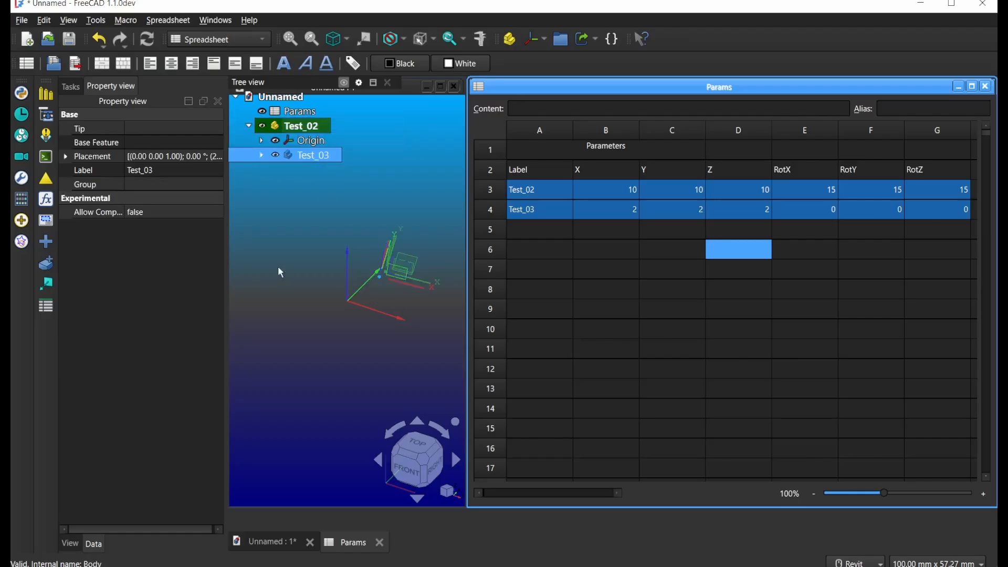
click(592, 212)
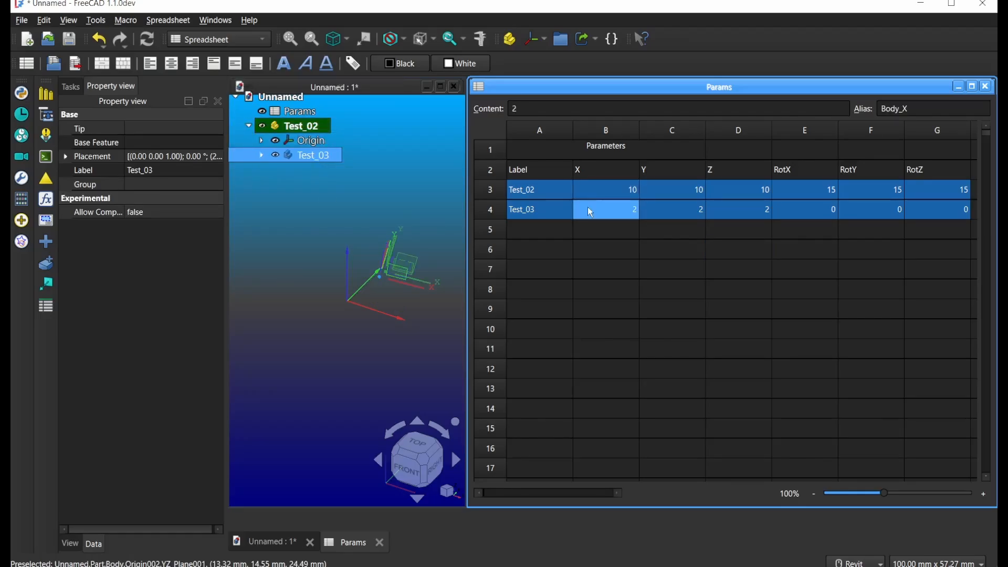
text(5)
click(659, 217)
text(5)
click(726, 205)
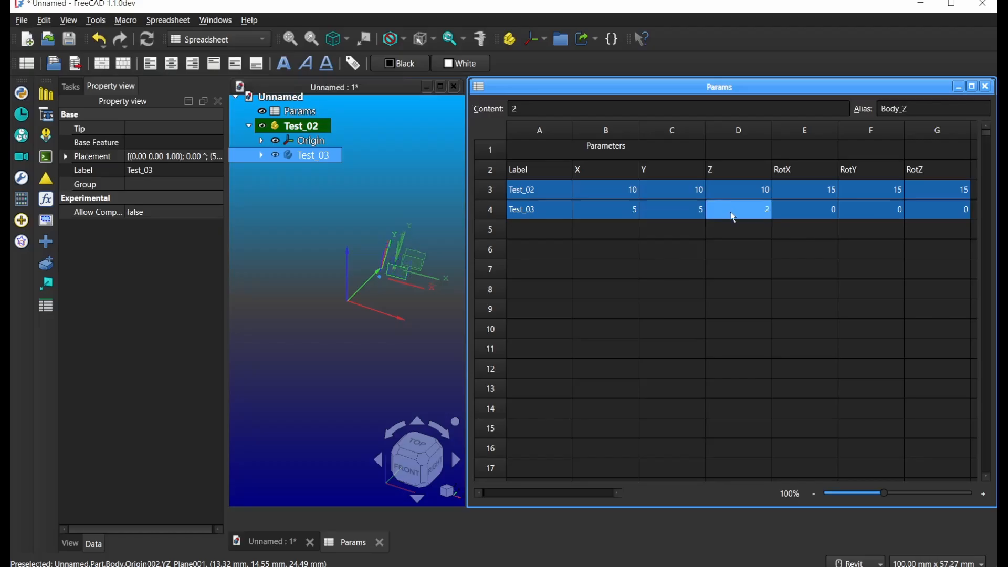
text(5)
click(730, 257)
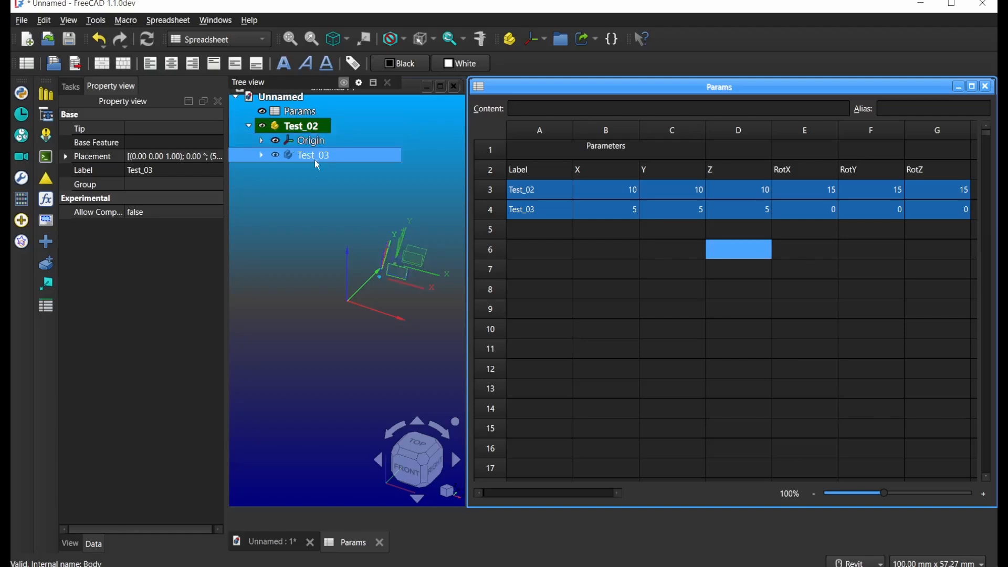
click(262, 155)
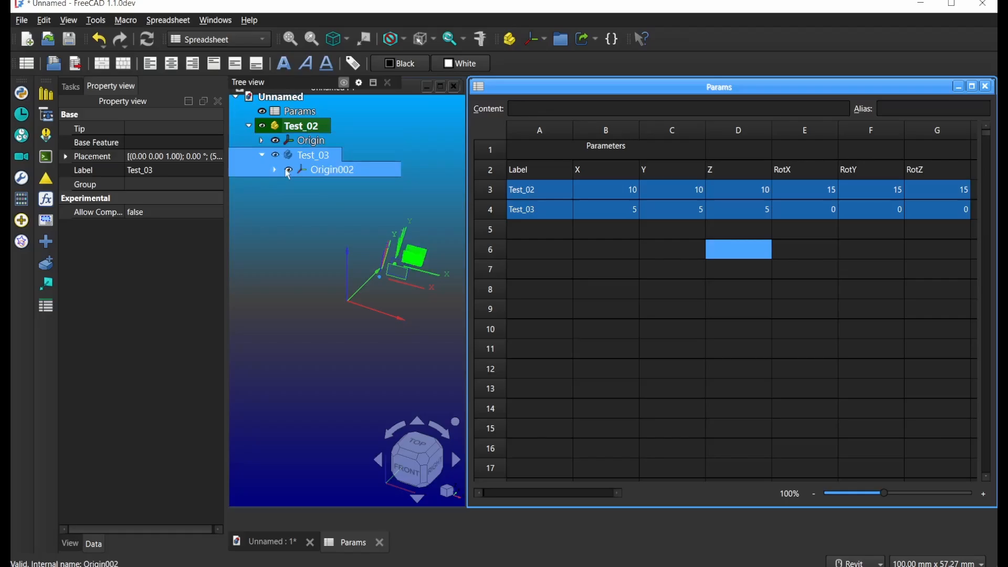
Reset the X, Y and Z position of the parent part Test_02 to 0 in the spreadsheet
click(608, 195)
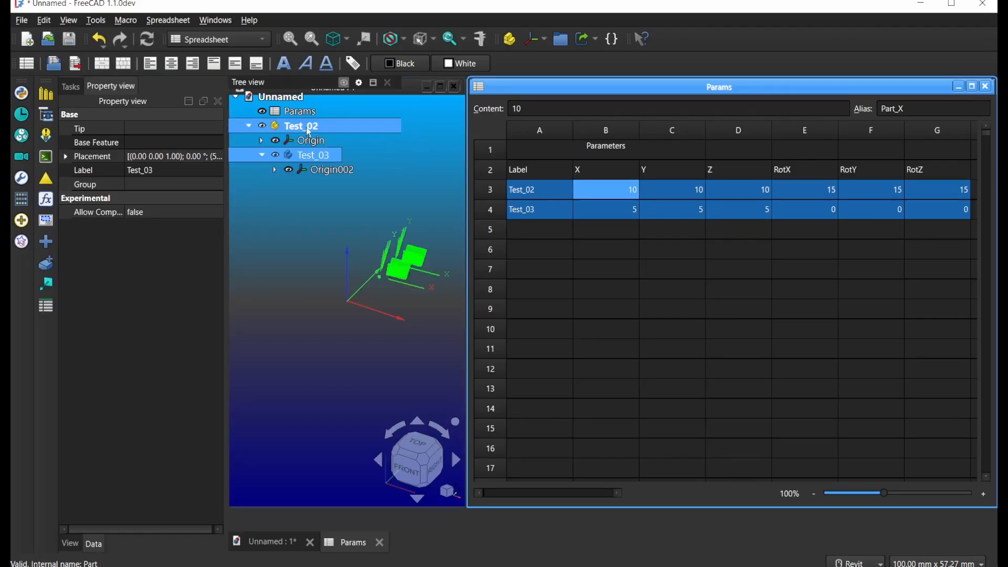
click(618, 195)
text(0)
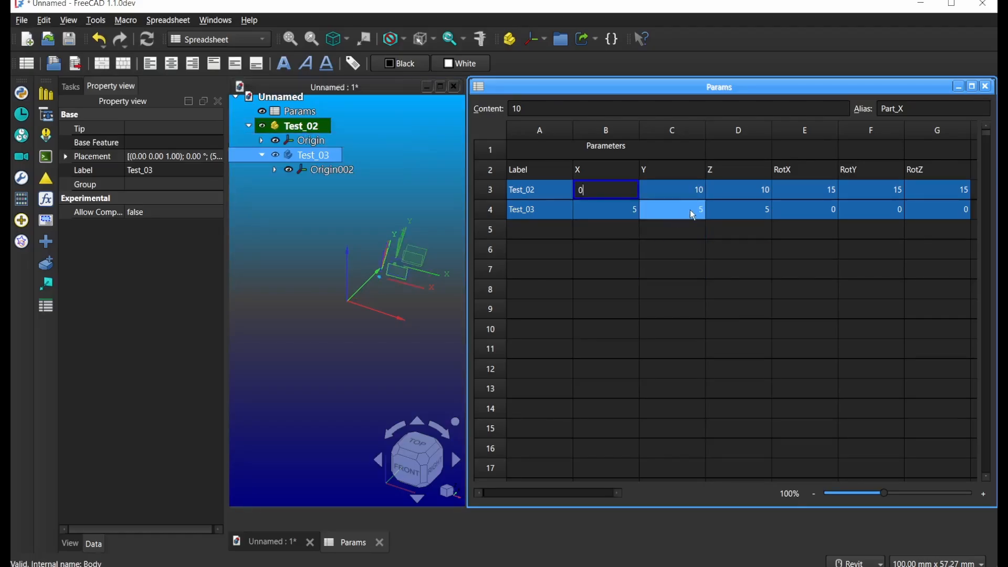
click(691, 187)
text(0)
click(751, 193)
text(0)
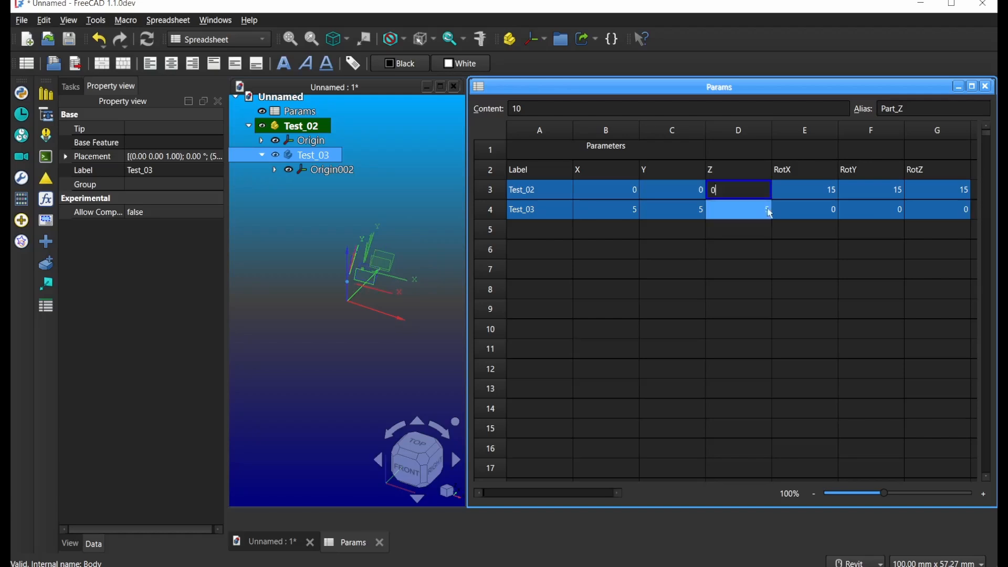
click(803, 289)
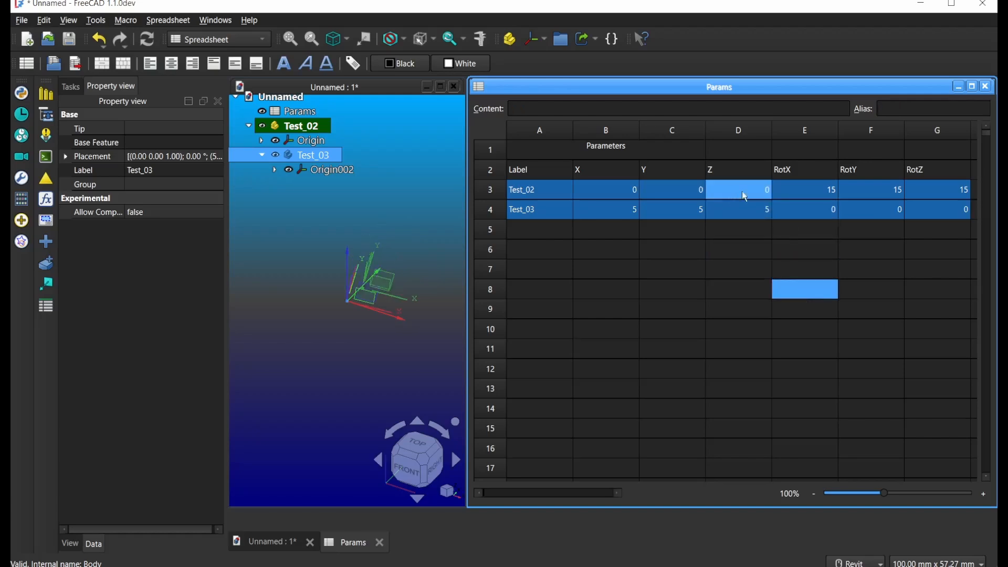
click(757, 191)
Reset the RotX, RotY and RotZ values of Test_02 to 0 in the spreadsheet
click(826, 196)
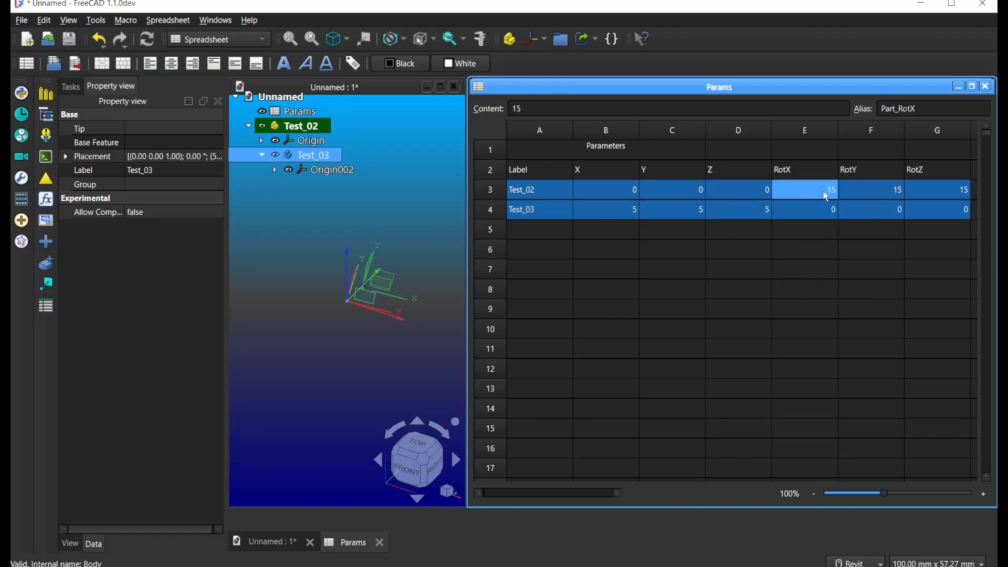
text(0)
click(884, 185)
text(0)
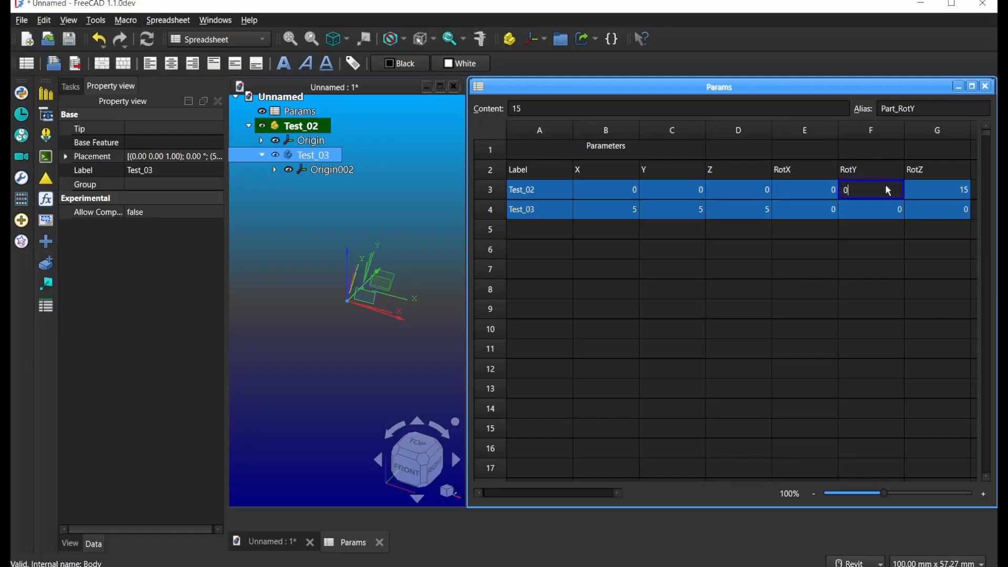
click(944, 193)
text(0)
click(939, 266)
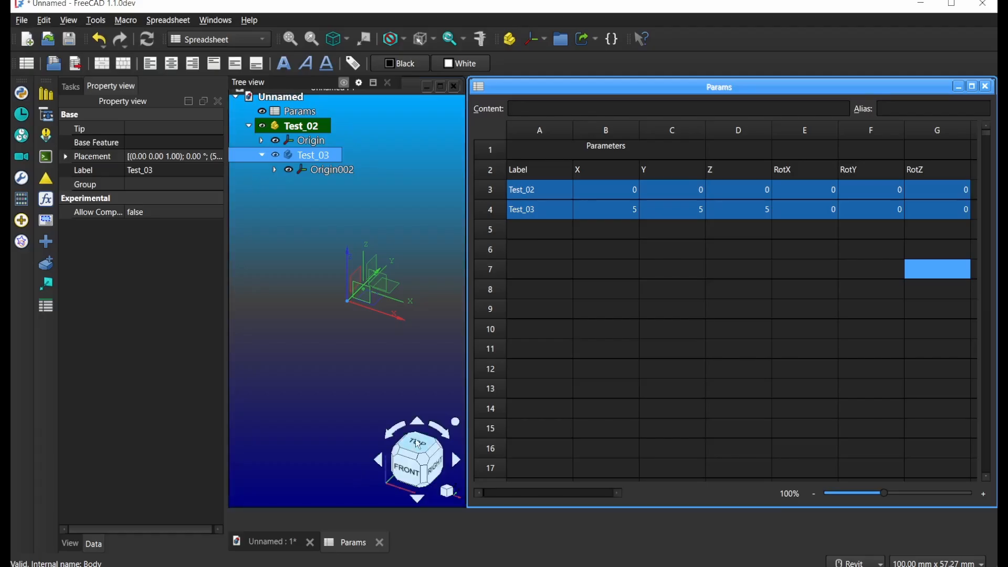
Clear the selection, switch to the Part workbench and add a cube inside the Test_02 part
ctrl+click(398, 173)
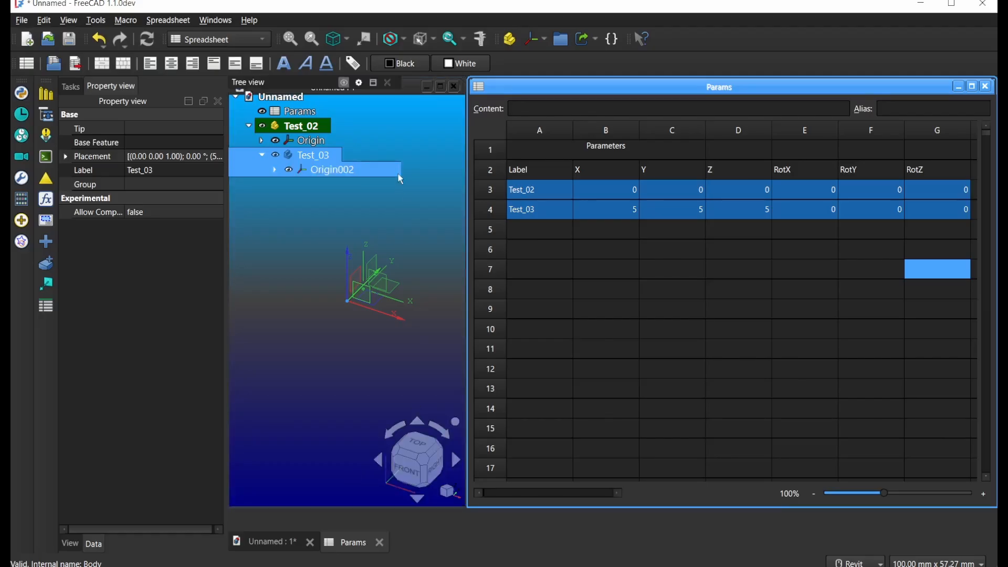
ctrl+click(398, 172)
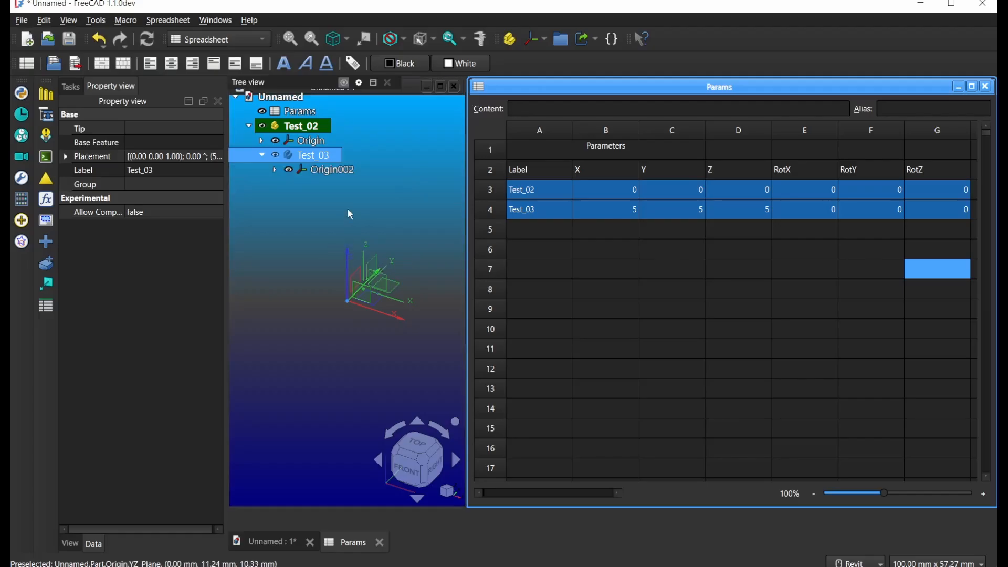
click(382, 192)
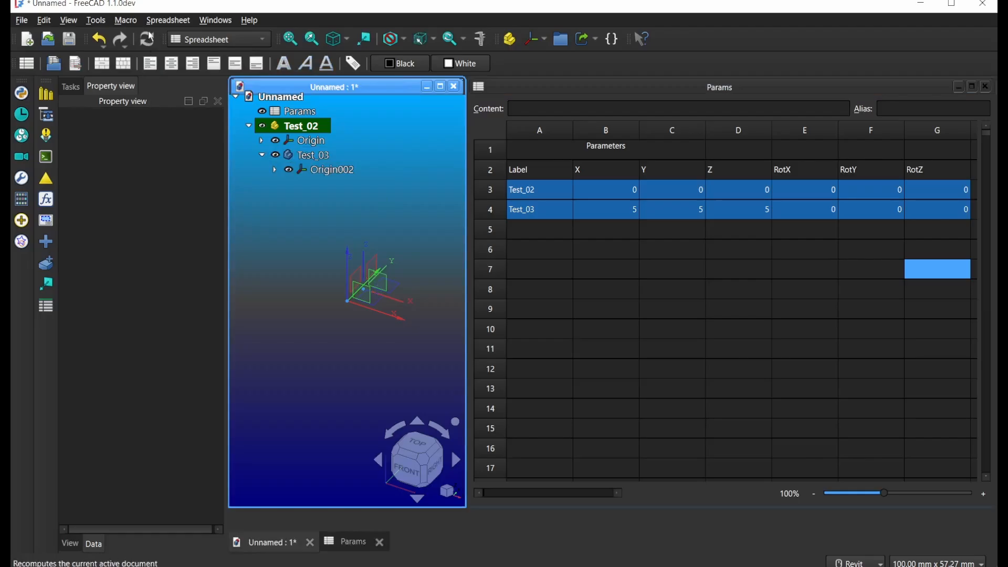
click(203, 36)
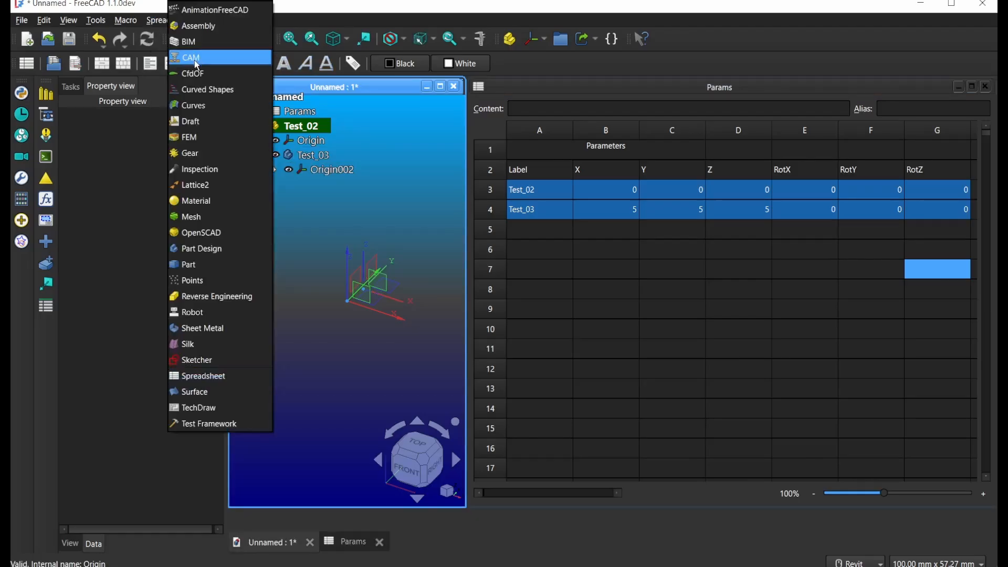
click(189, 264)
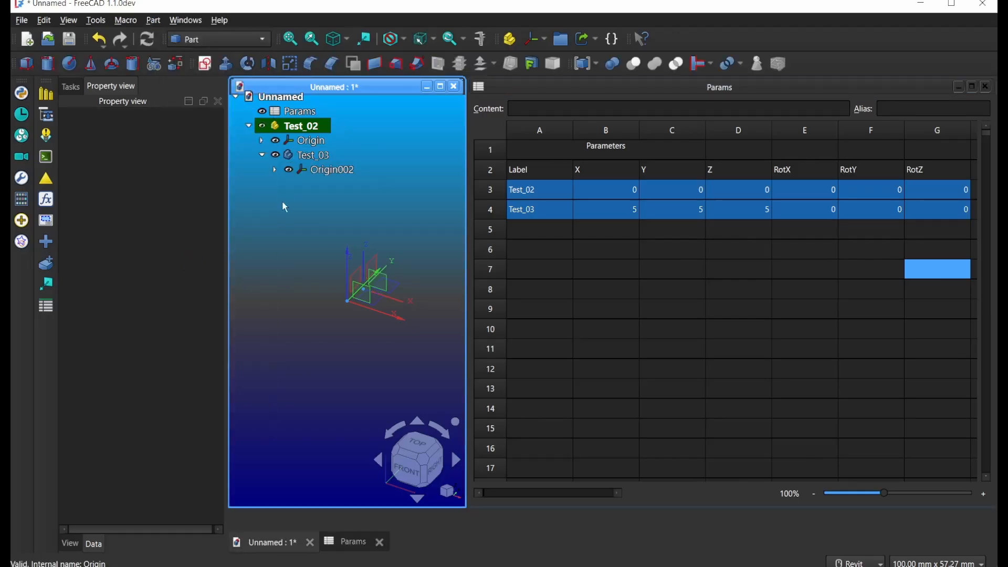
click(28, 64)
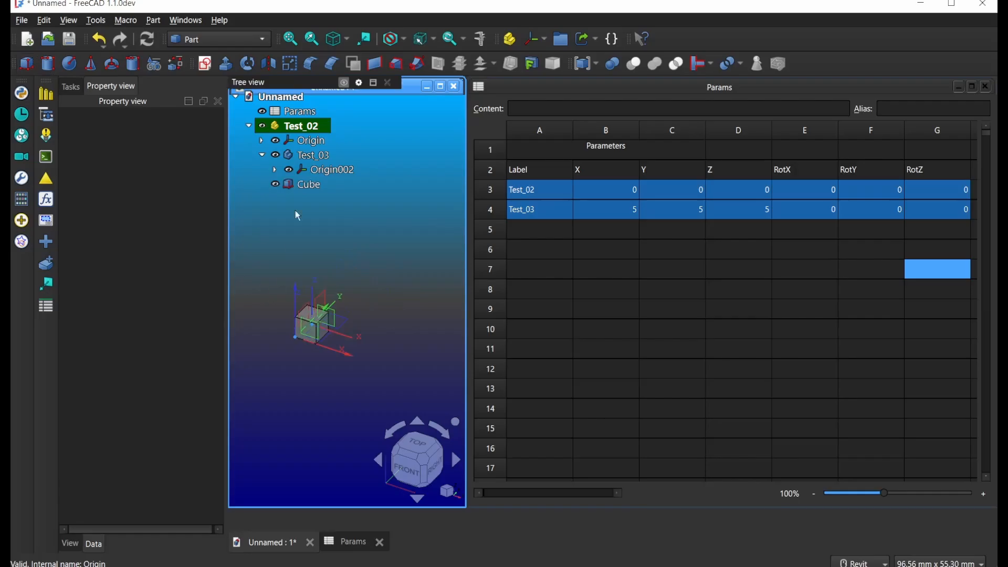
Hide the origin of the Test_02 part and the origin of the nested Test_03 body
click(276, 140)
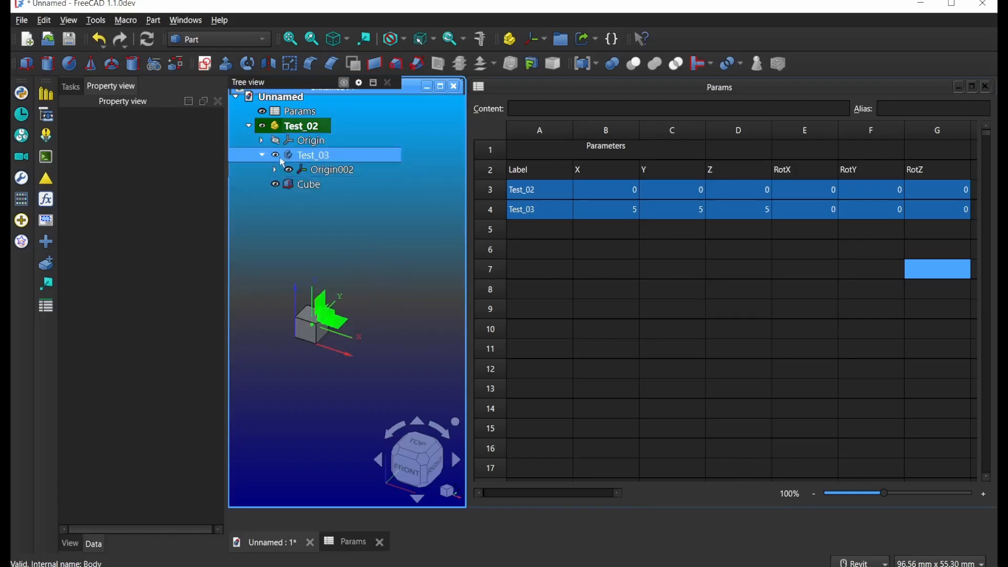
click(289, 170)
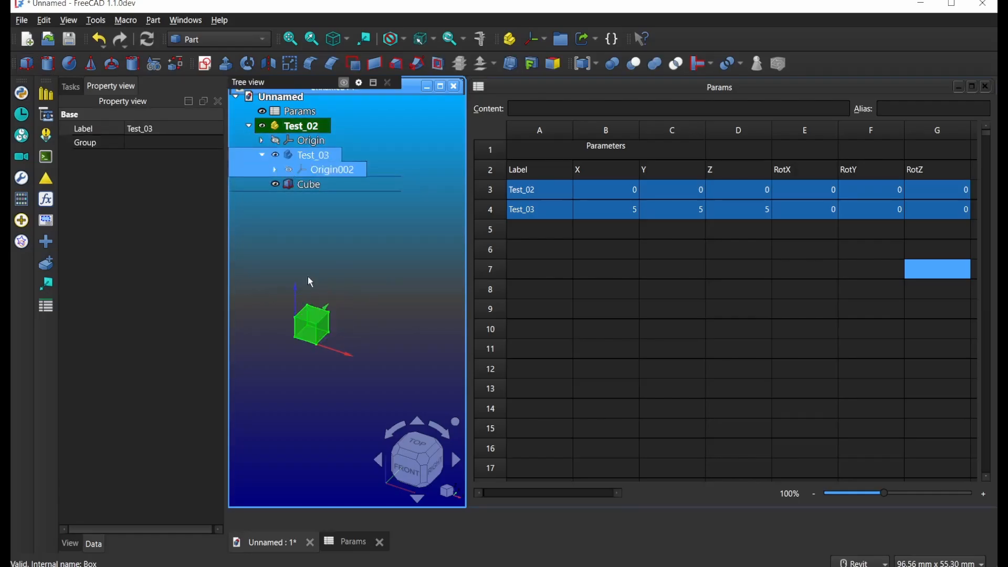
click(373, 260)
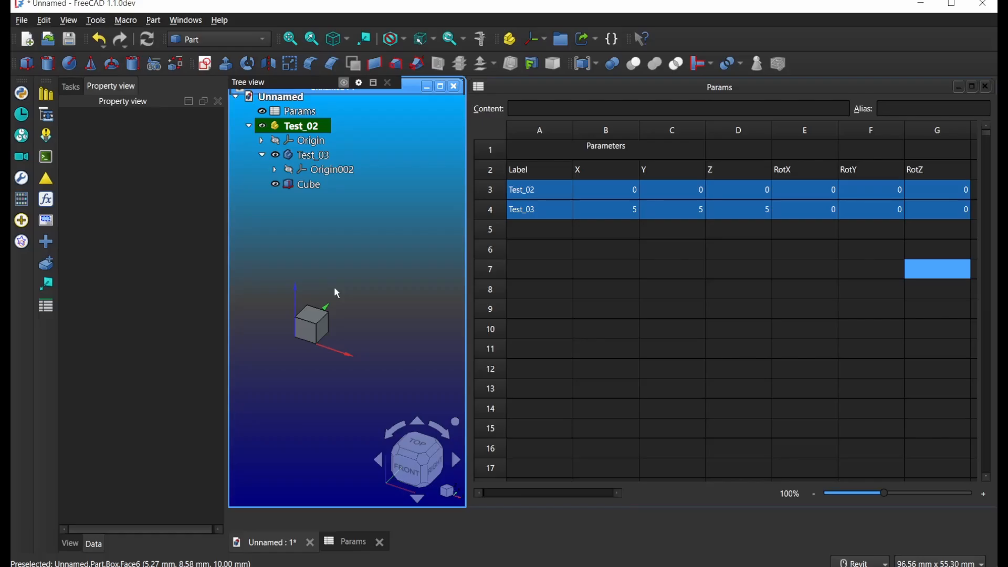
Link the placement of the cube to the Params spreadsheet with the placement macro
click(317, 188)
click(300, 185)
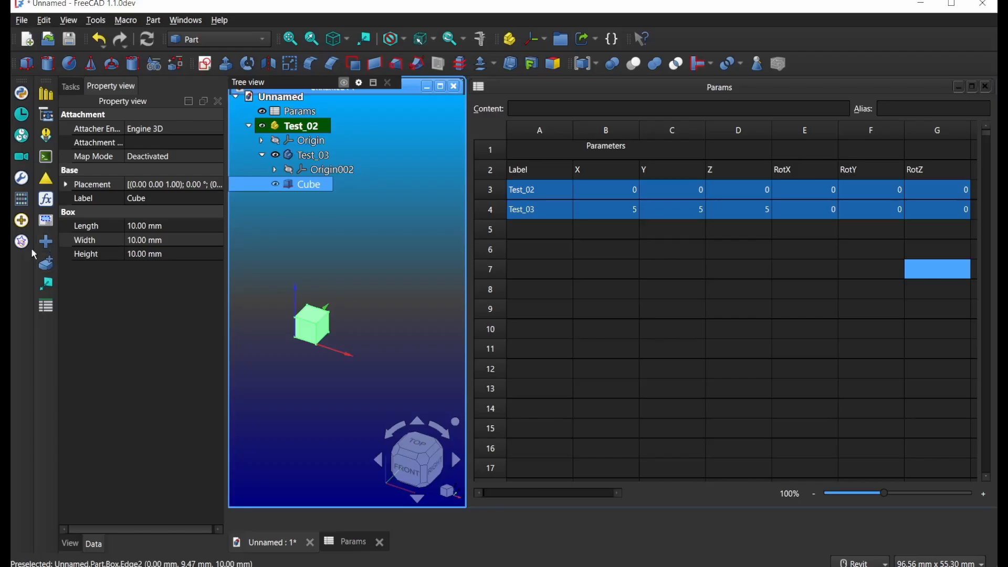
click(44, 243)
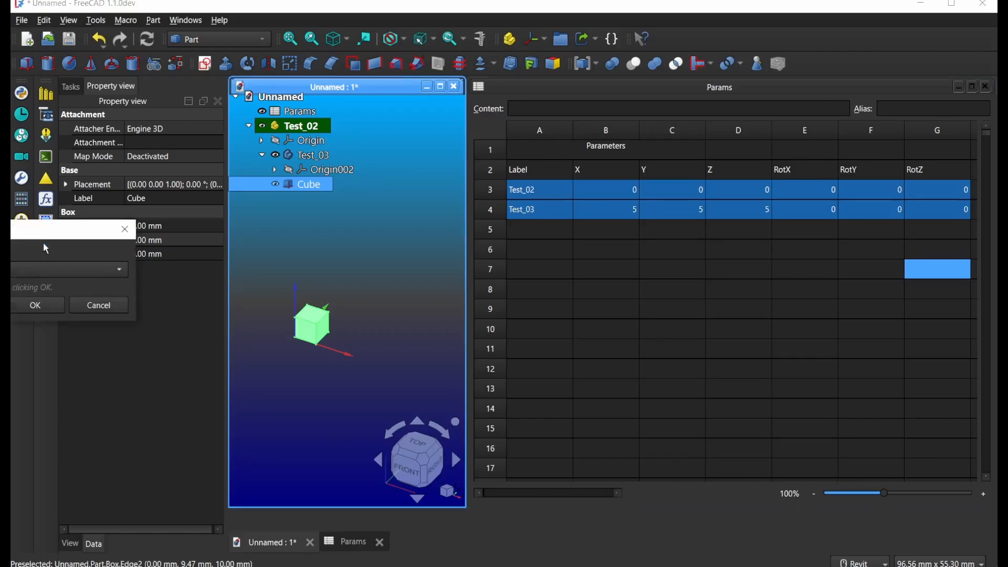
drag(171, 252, 223, 302)
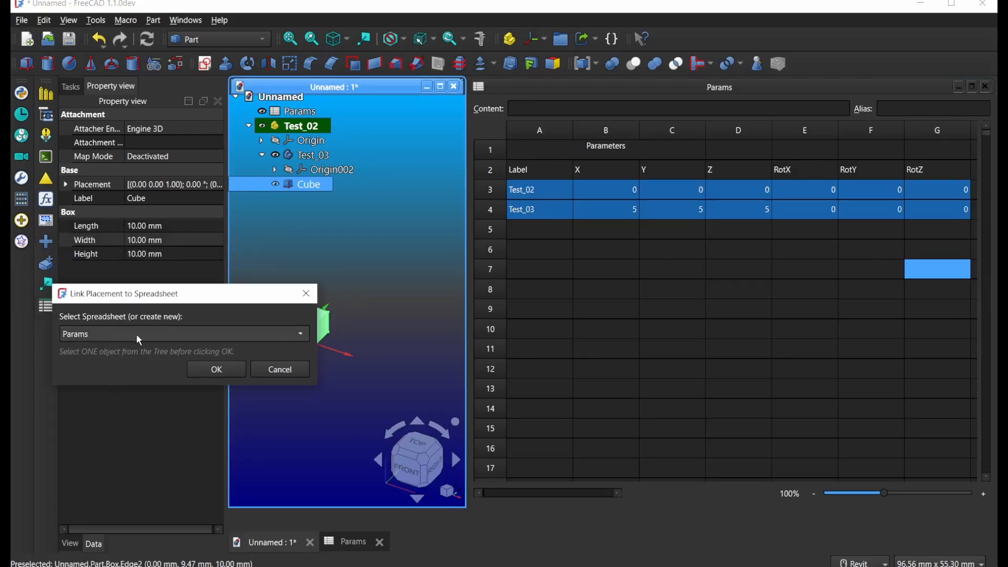
click(218, 370)
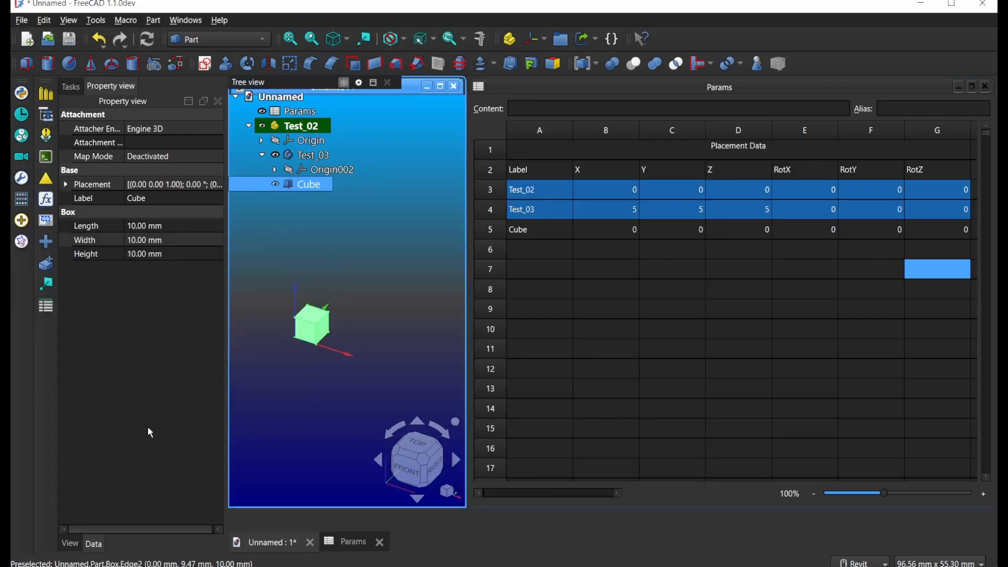
Set the cube's spreadsheet position to X 10, Y 5 and Z 3
click(615, 239)
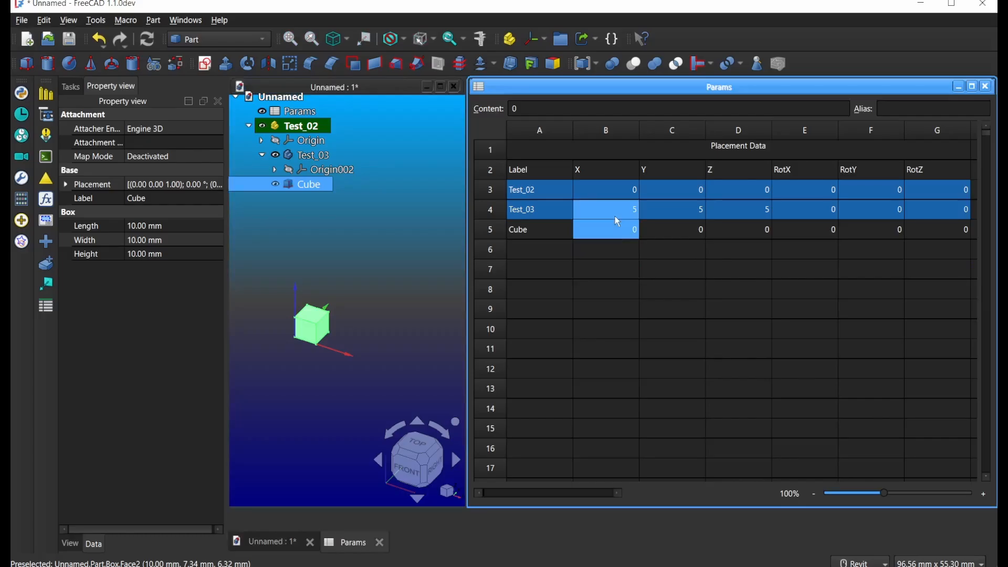
text(10)
drag(621, 257, 676, 247)
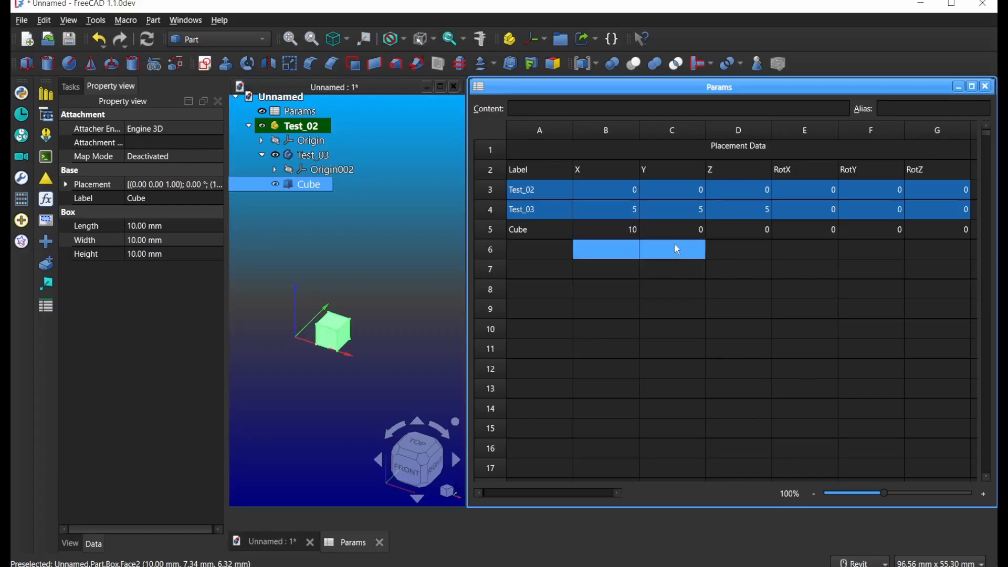
click(675, 233)
text(5)
click(715, 238)
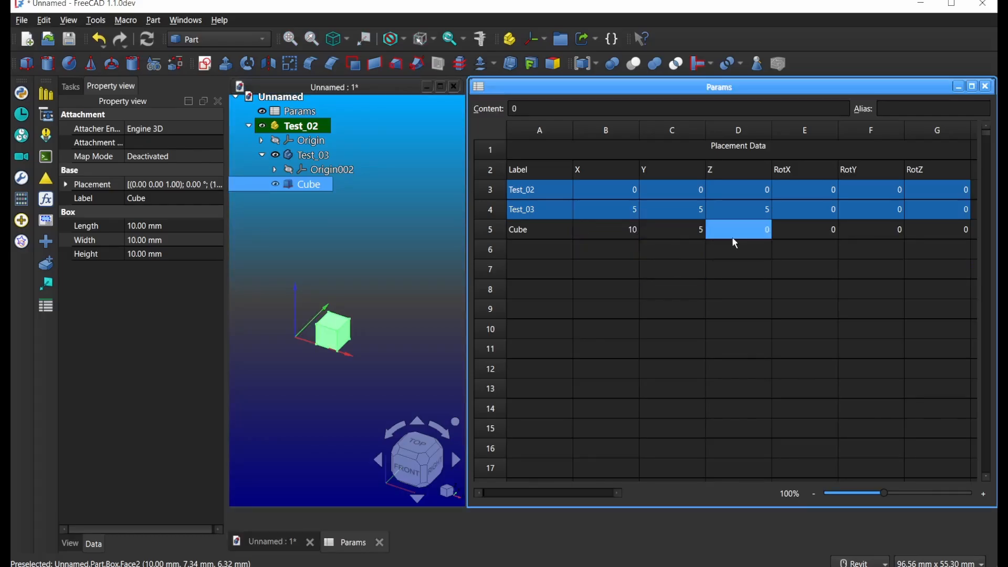
text(3)
key(Return)
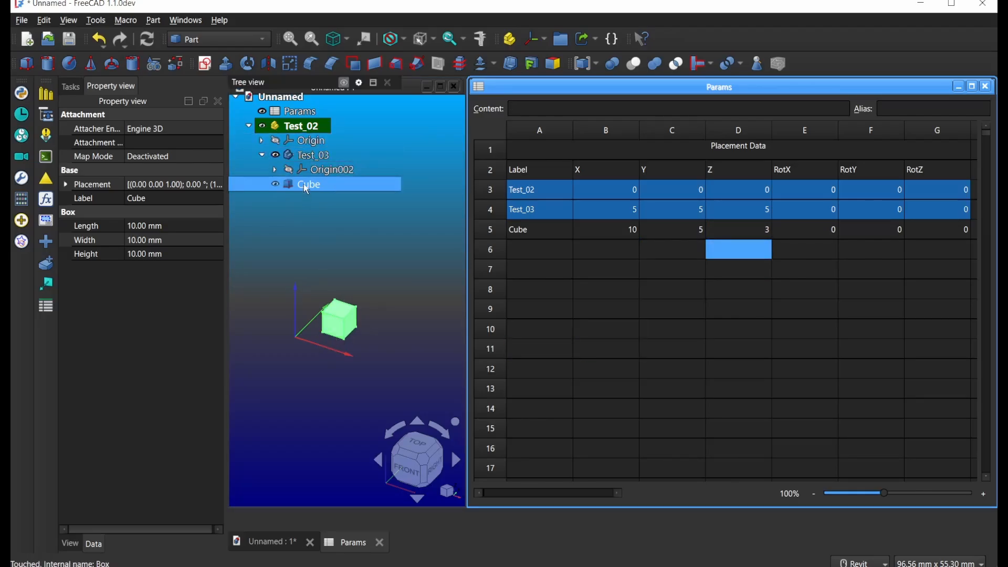
Show the origins of Test_02 and Test_03, and set the spreadsheet position of Test_02 to X 8, Y 8 and Z 5
drag(303, 184, 327, 135)
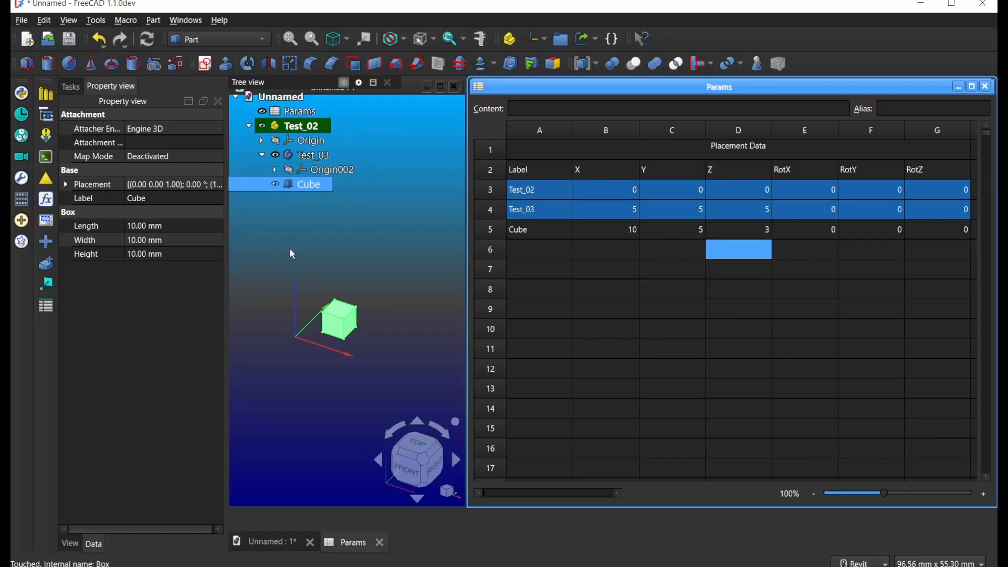
click(277, 141)
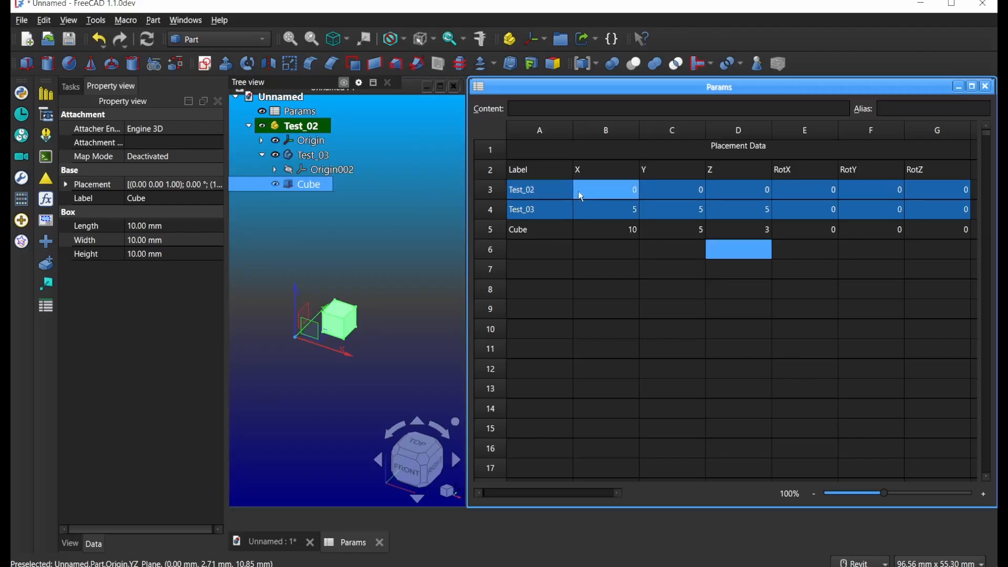
drag(578, 191, 522, 197)
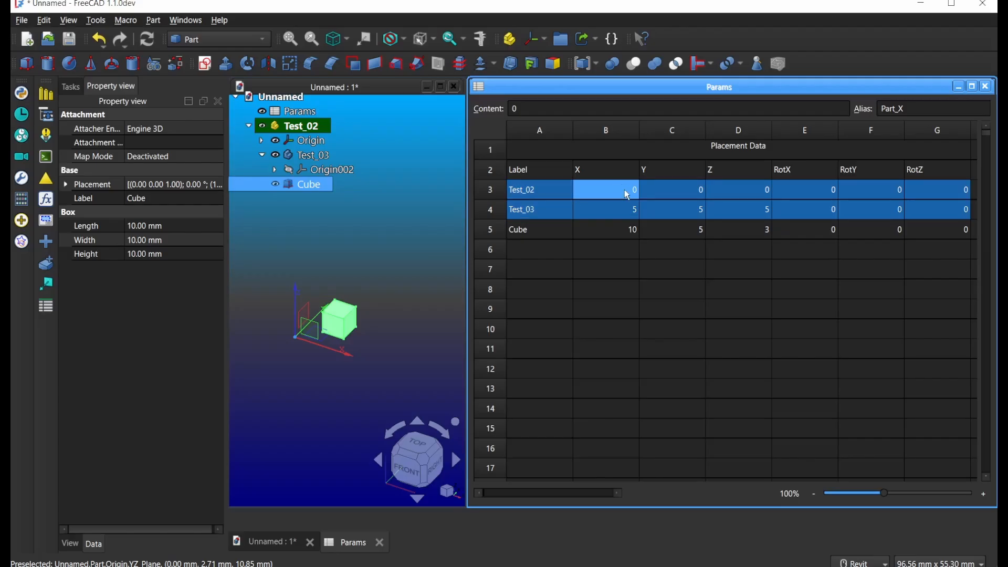
text(8)
key(Return)
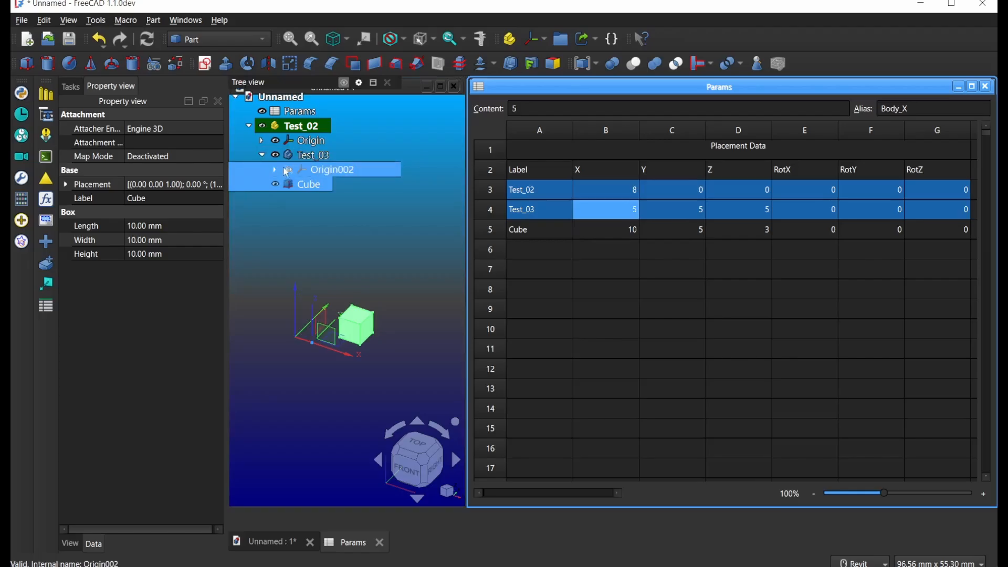
click(649, 187)
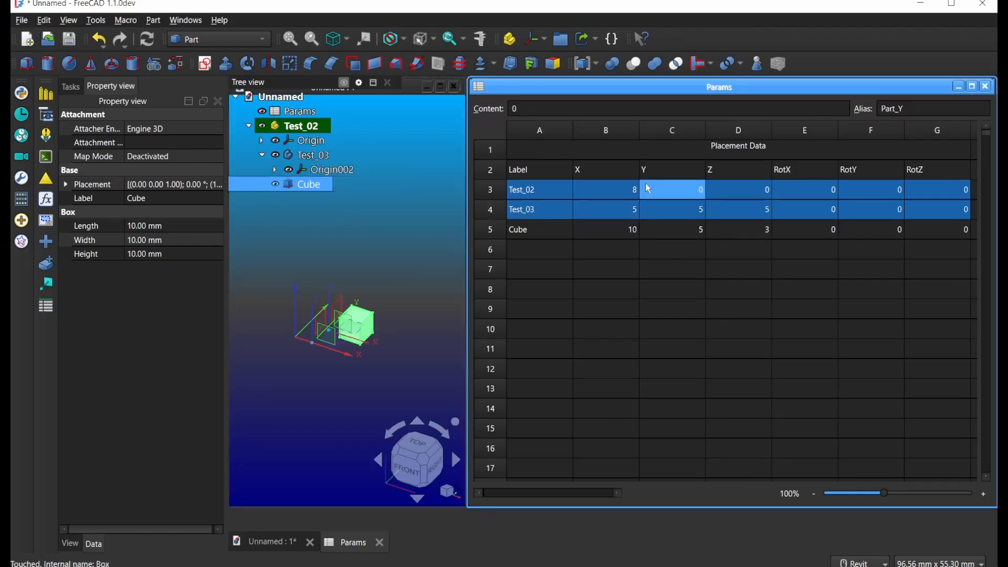
text(8)
key(Return)
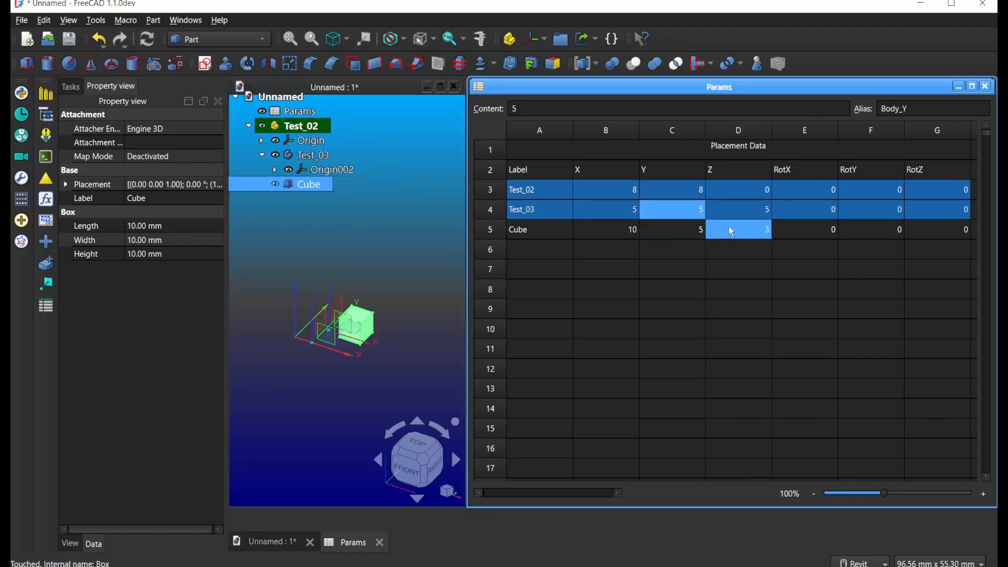
click(745, 190)
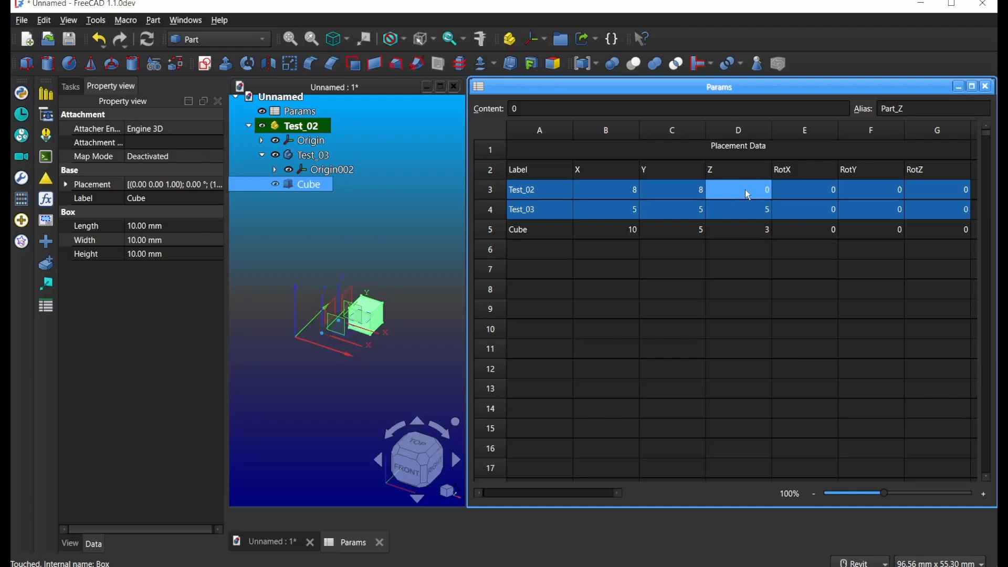
text(5)
key(Return)
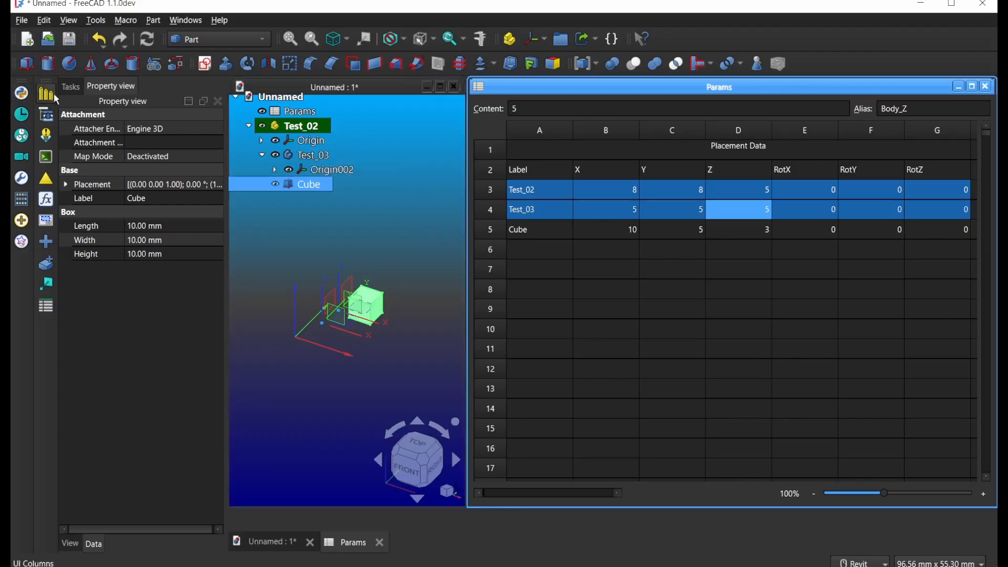
Run the window size macro, look through its preset sizes and close it without applying one
click(46, 157)
drag(34, 205, 193, 207)
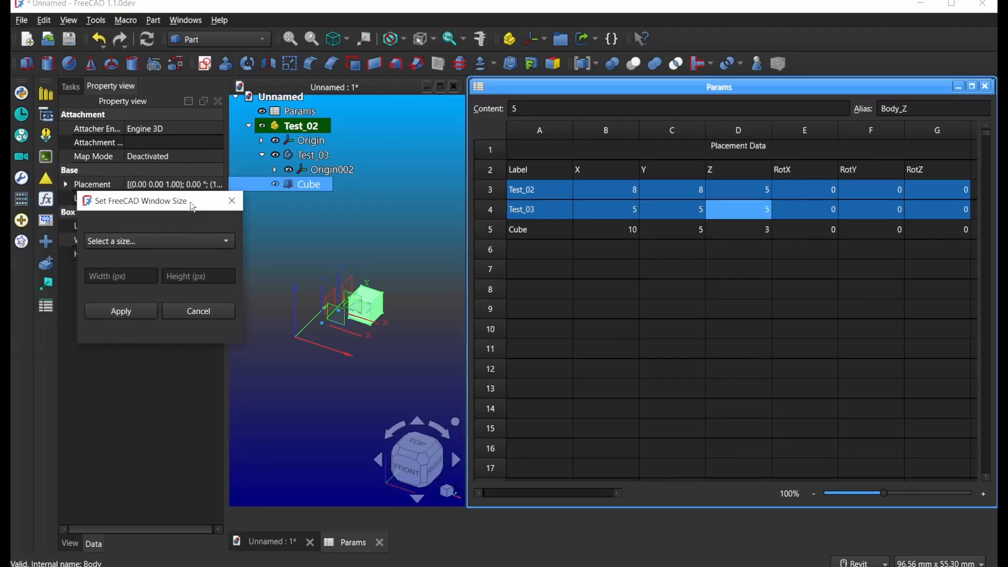
click(146, 244)
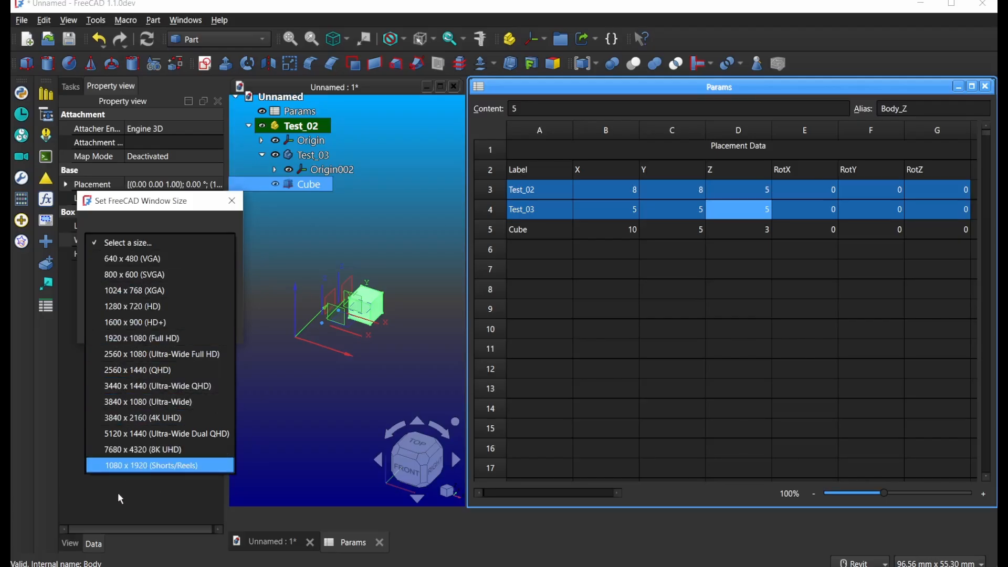
click(118, 506)
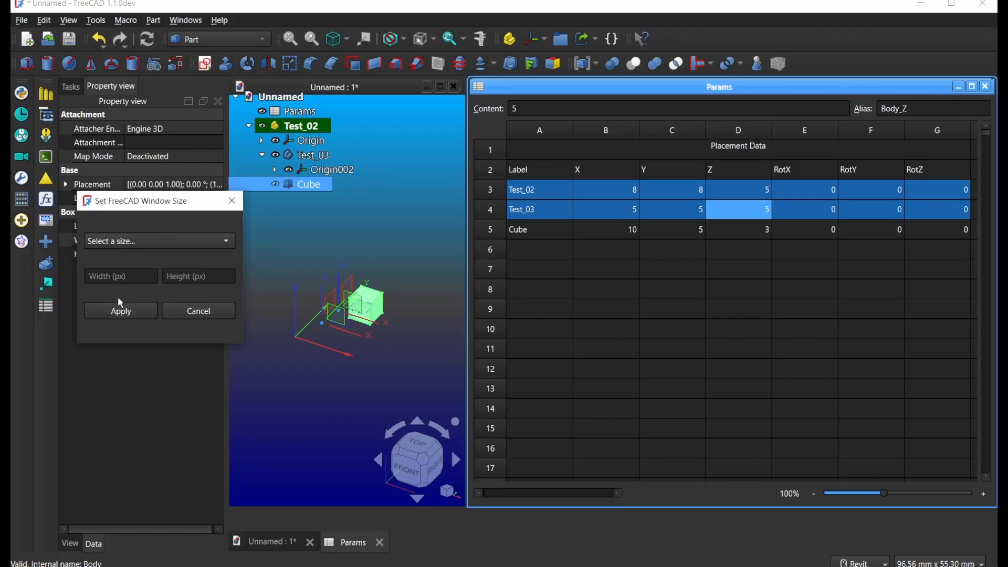
click(191, 313)
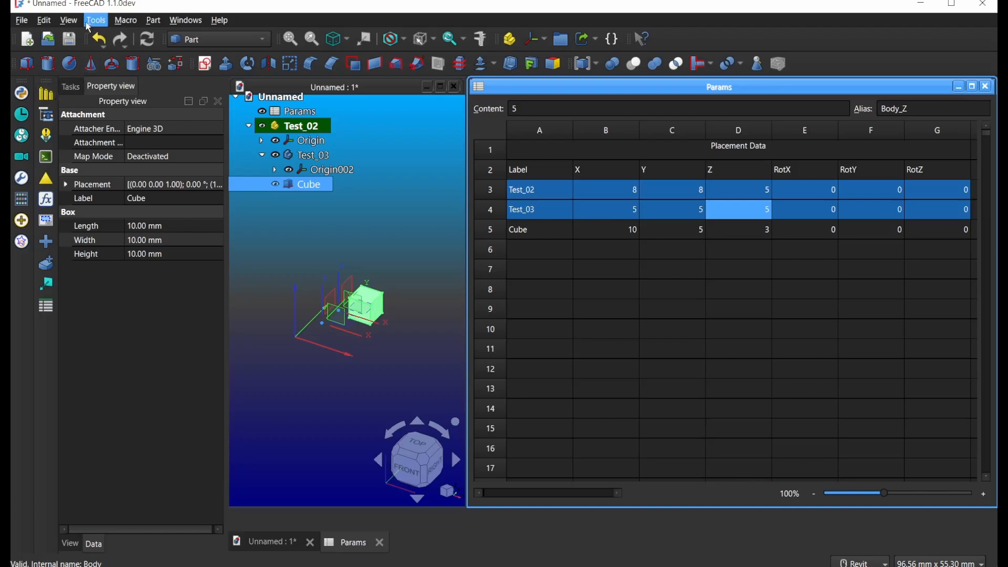
Open the user macro Demo.FCMacro for editing
click(138, 24)
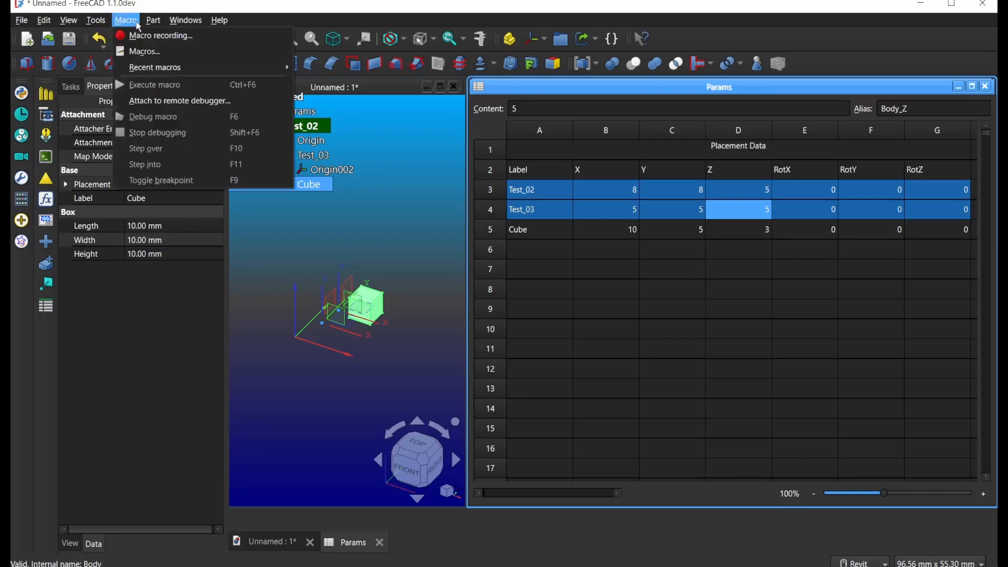
click(141, 52)
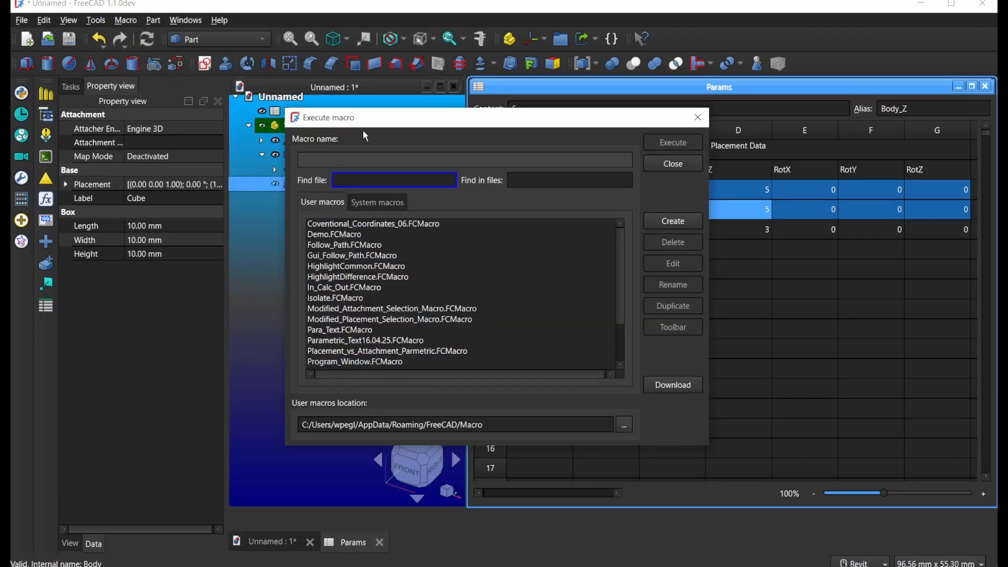
click(367, 245)
click(365, 236)
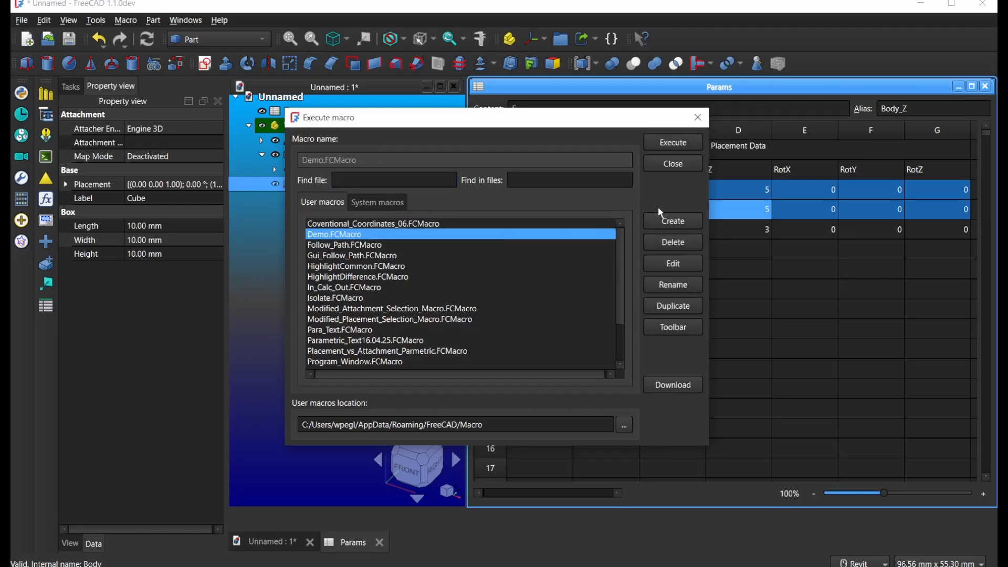
click(667, 263)
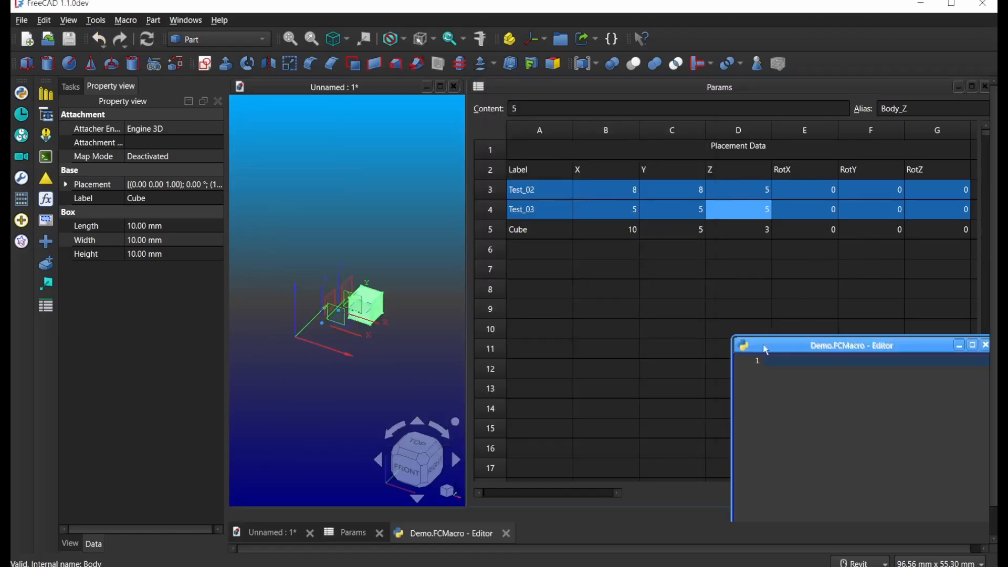
Run the window arrangement macro and apply a three-column layout with 30% left width, 70% right width and a reduced height
click(46, 96)
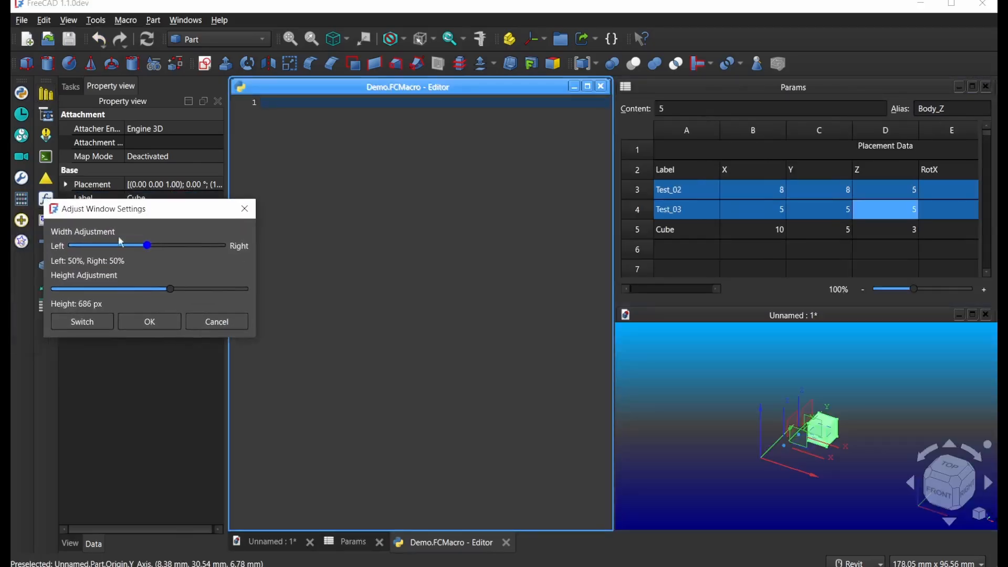
click(83, 322)
click(83, 322)
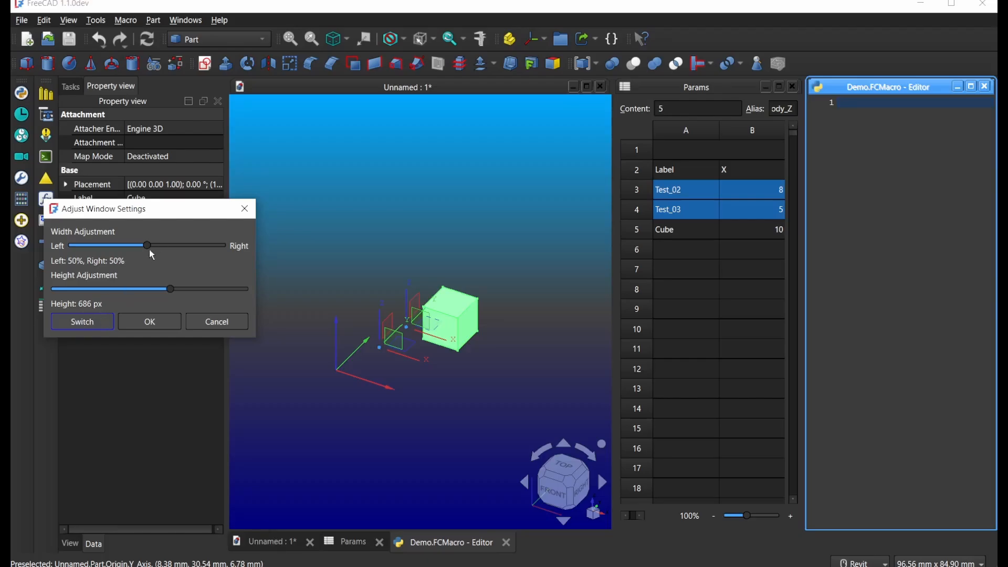
drag(152, 251, 111, 253)
mouse_move(172, 296)
mouse_down()
mouse_move(137, 294)
mouse_move(183, 298)
mouse_move(171, 298)
mouse_up()
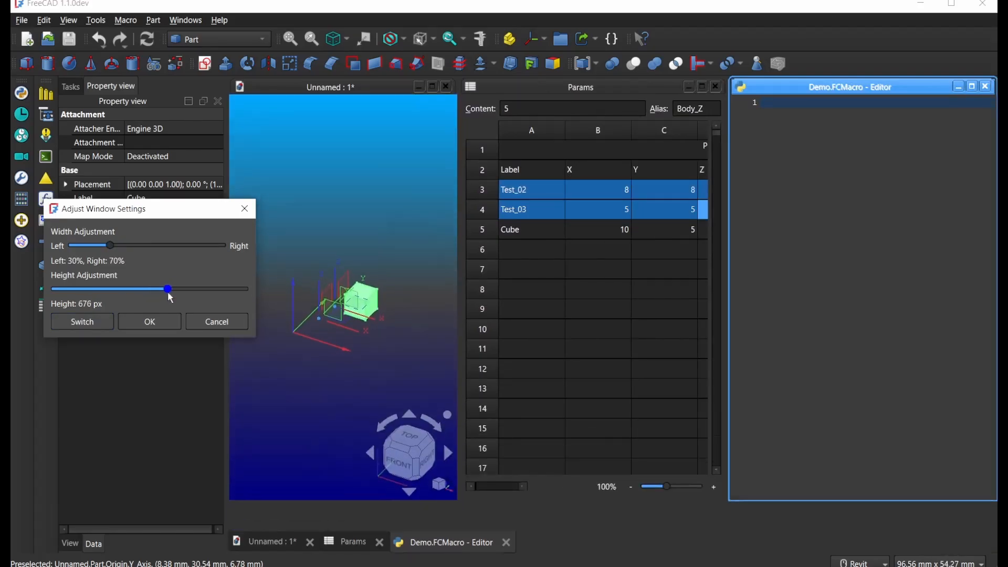
click(158, 320)
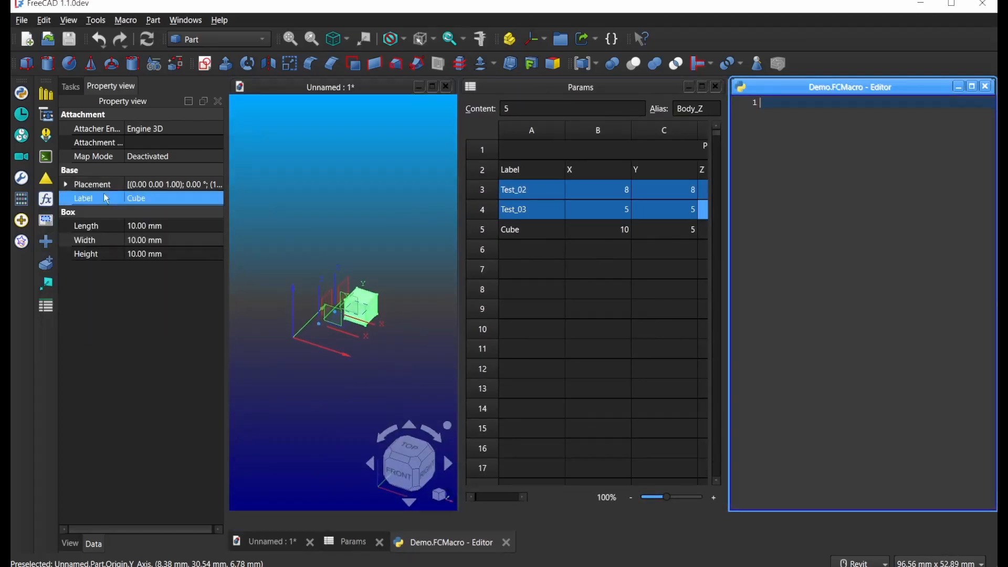
Run the second window arrangement macro and apply 41% left width, 59% right width and a height of 772 px
click(46, 115)
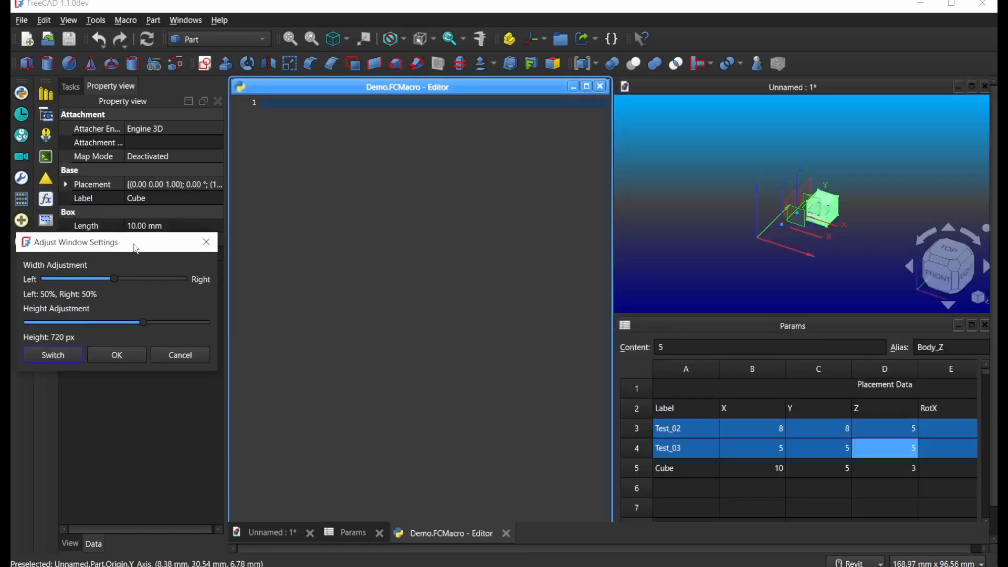
drag(114, 279, 77, 278)
click(99, 278)
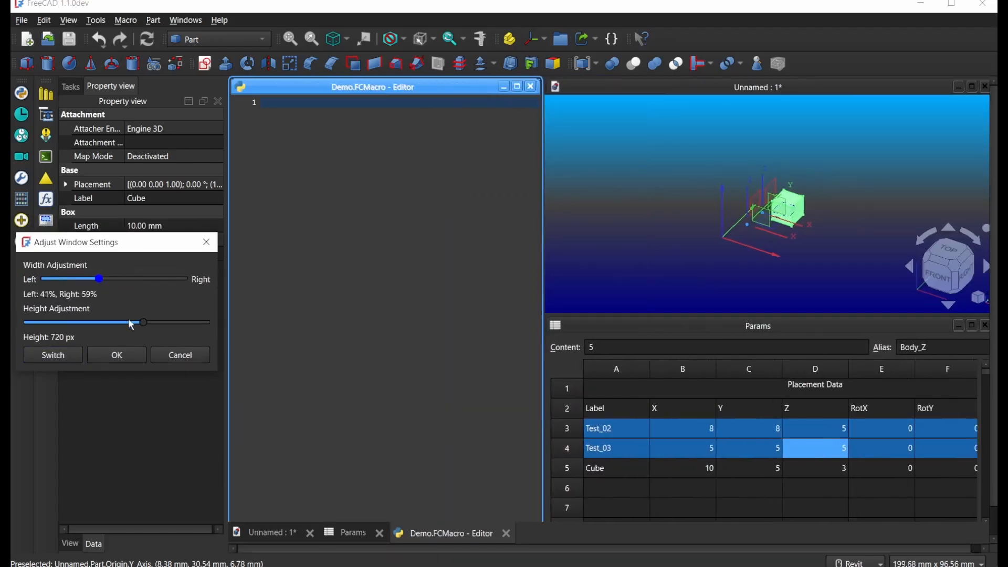
drag(141, 323, 138, 324)
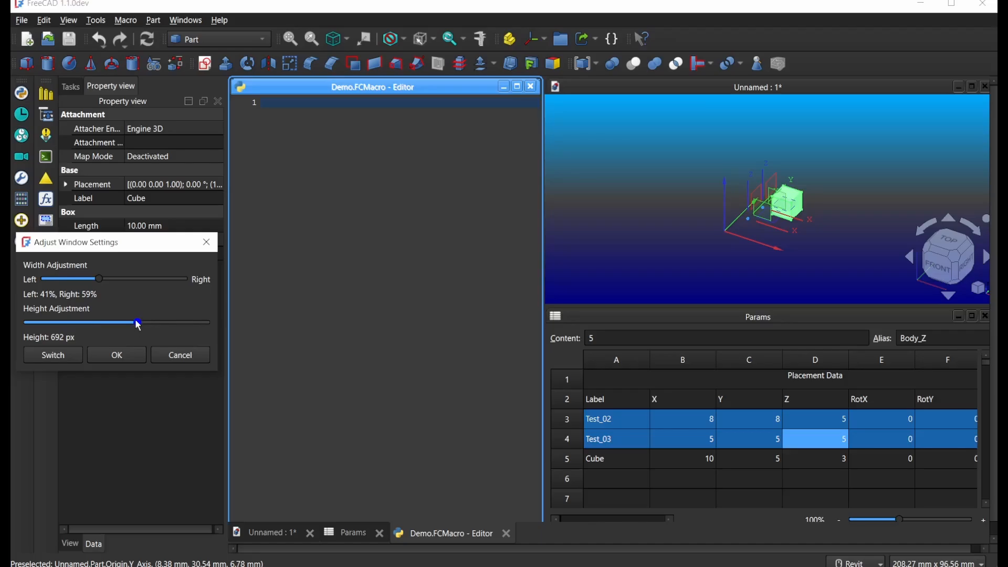
drag(136, 322, 156, 324)
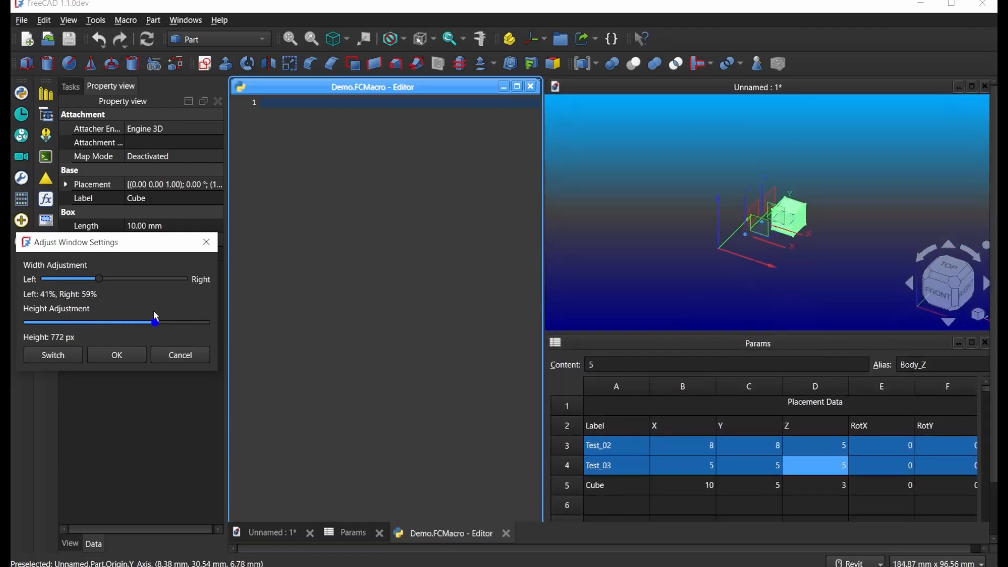
click(117, 357)
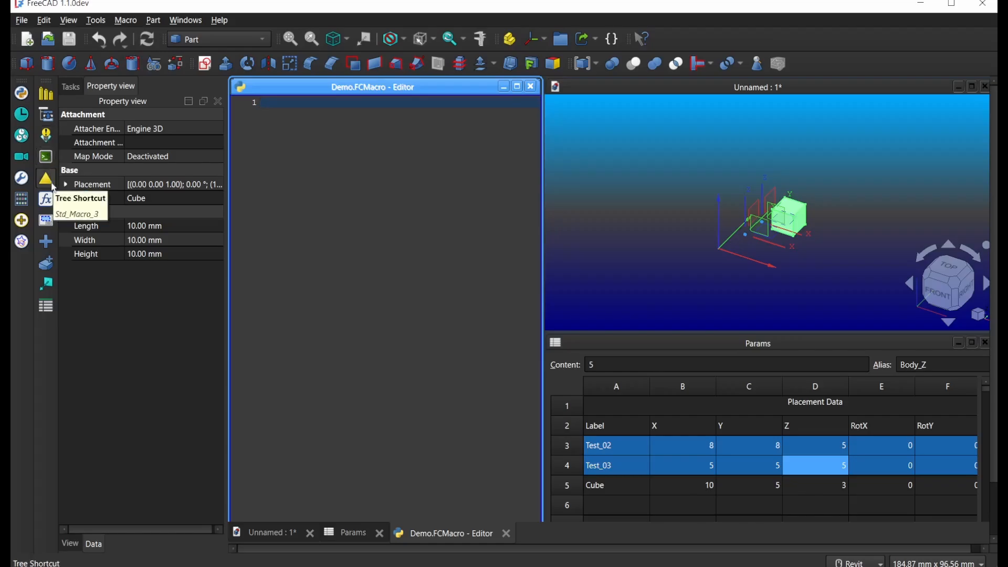
Run the first window arrangement macro again and apply the three-column layout with the 3D view first and a reduced height
click(51, 93)
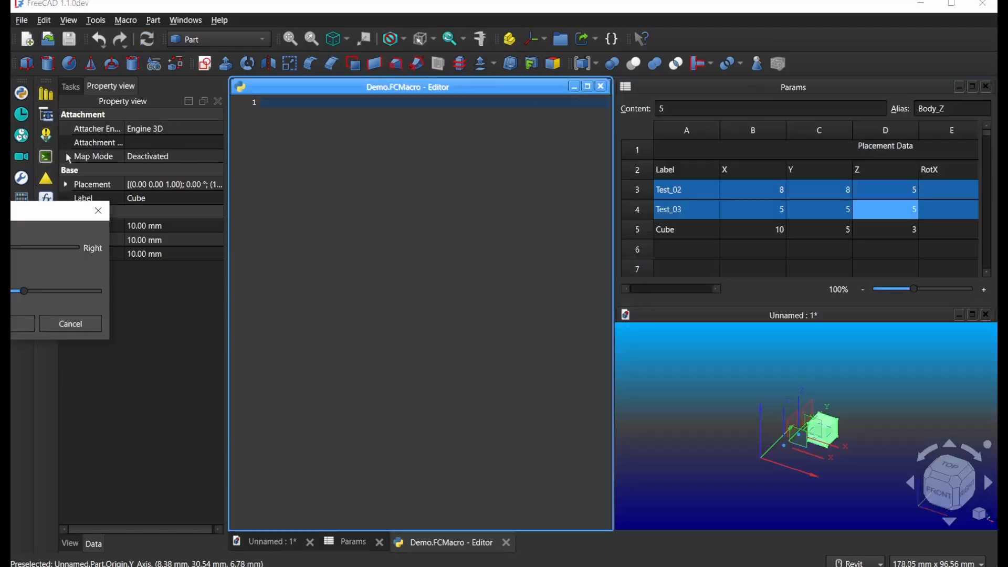
drag(2, 248, 8, 248)
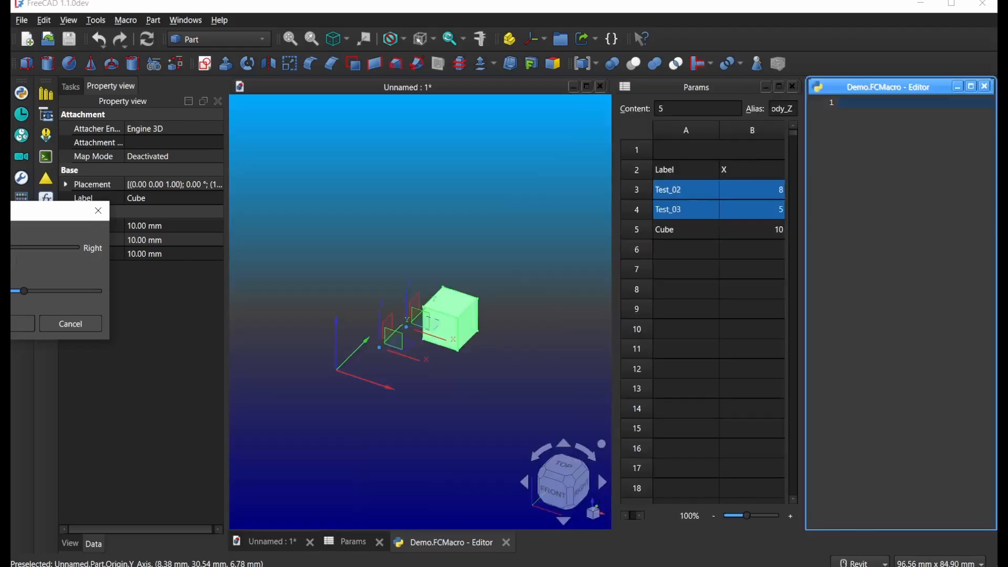
click(12, 322)
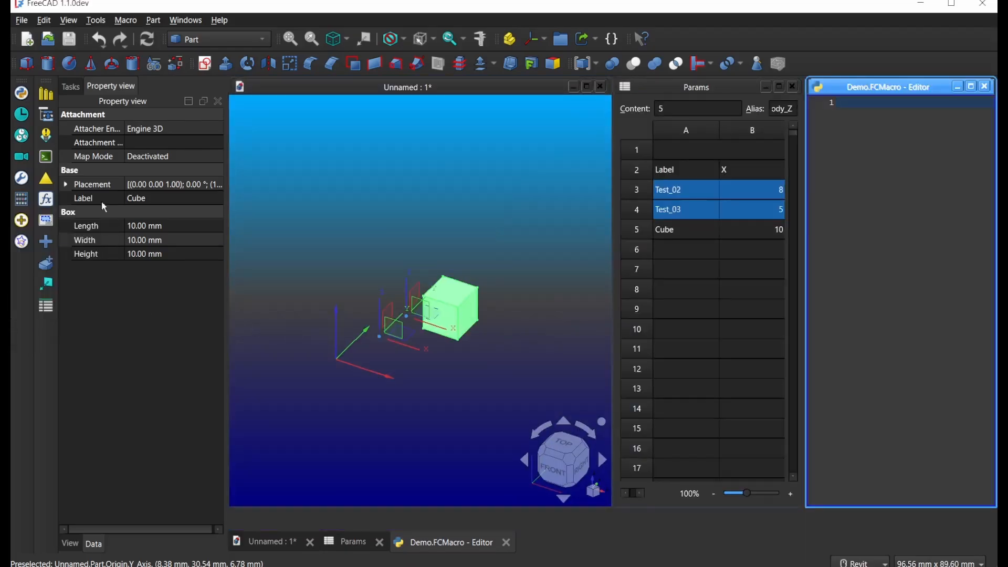
Run the Tree Shortcut macro to create a group structure named Test_05
click(50, 184)
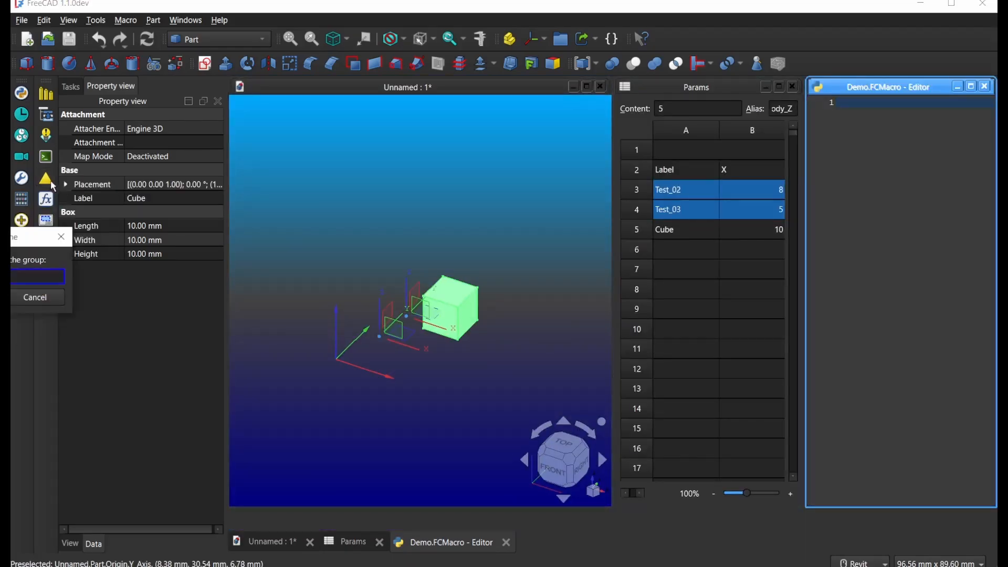
drag(15, 246, 148, 259)
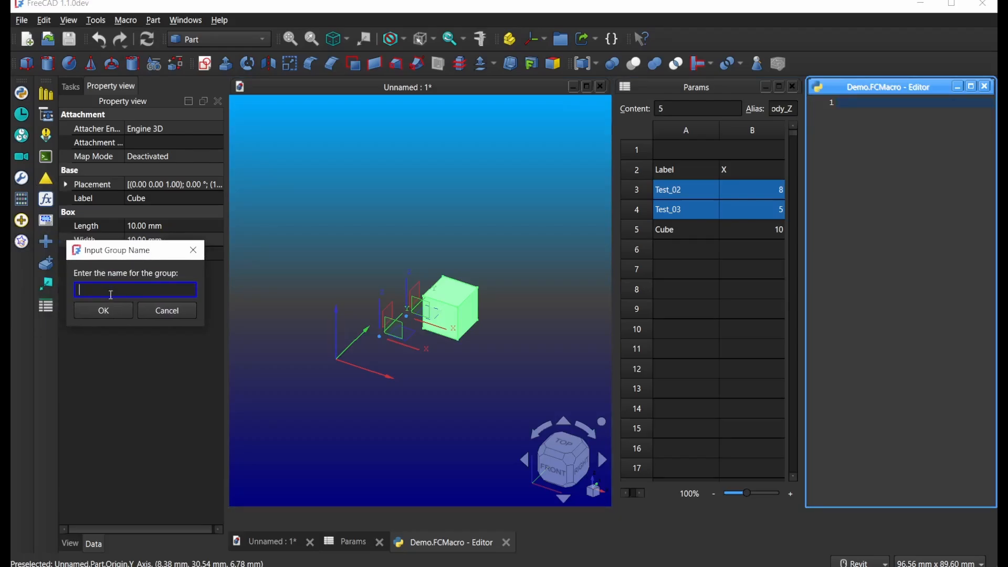
text(Test_05)
click(105, 310)
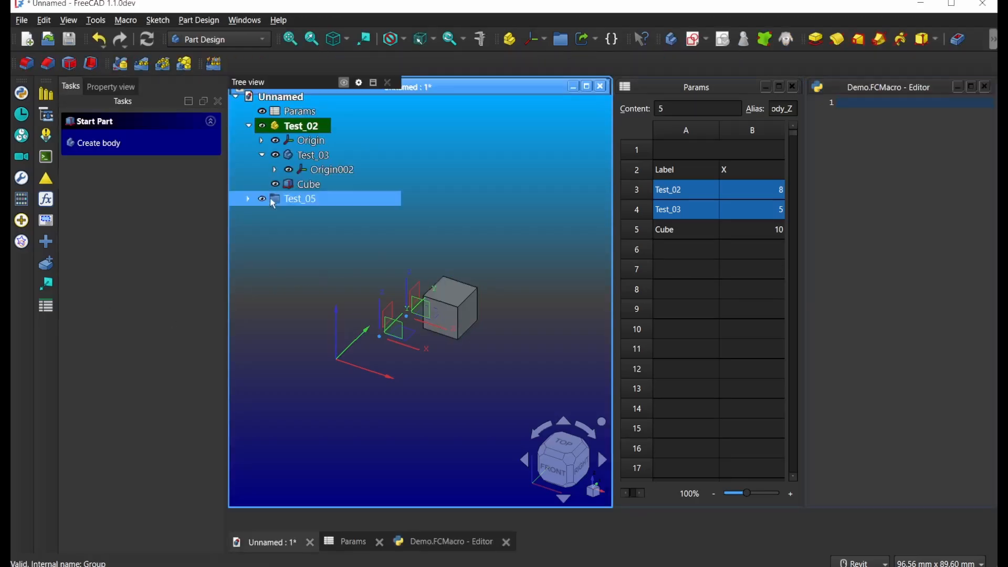
Set the tree view's overlay mode to None, and expand the Test_05 group, its part and its body to examine their contents
click(361, 83)
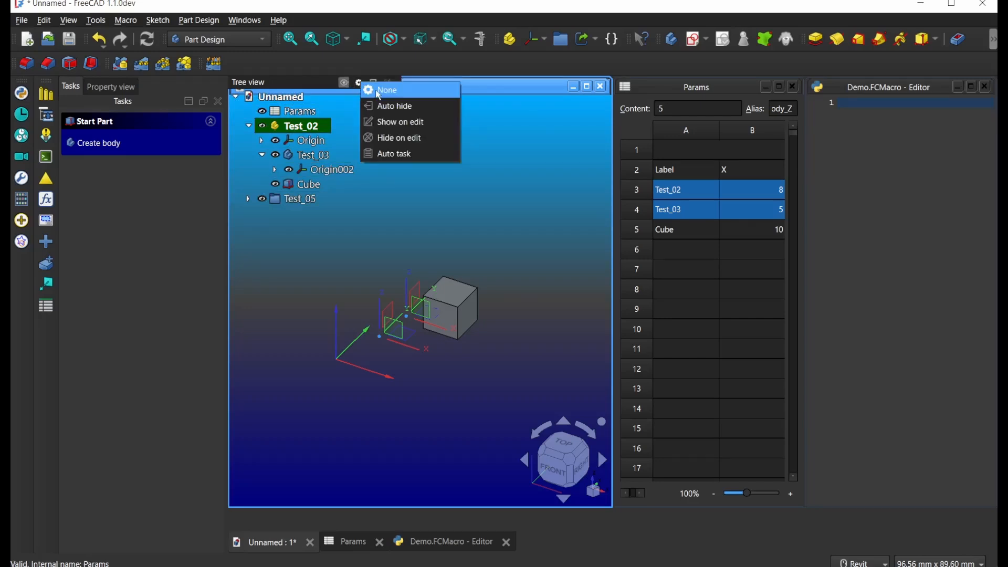
click(379, 91)
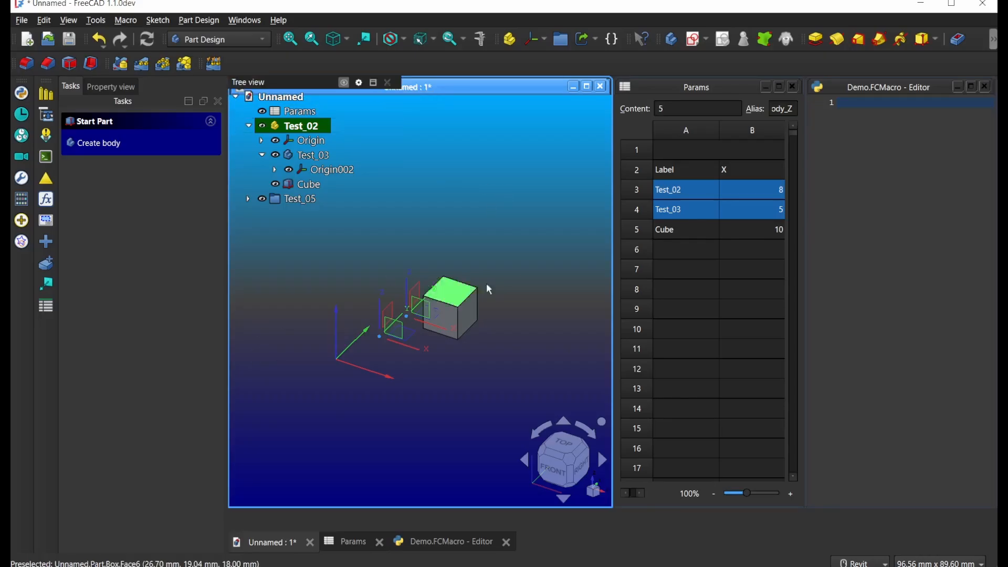
click(249, 199)
click(311, 221)
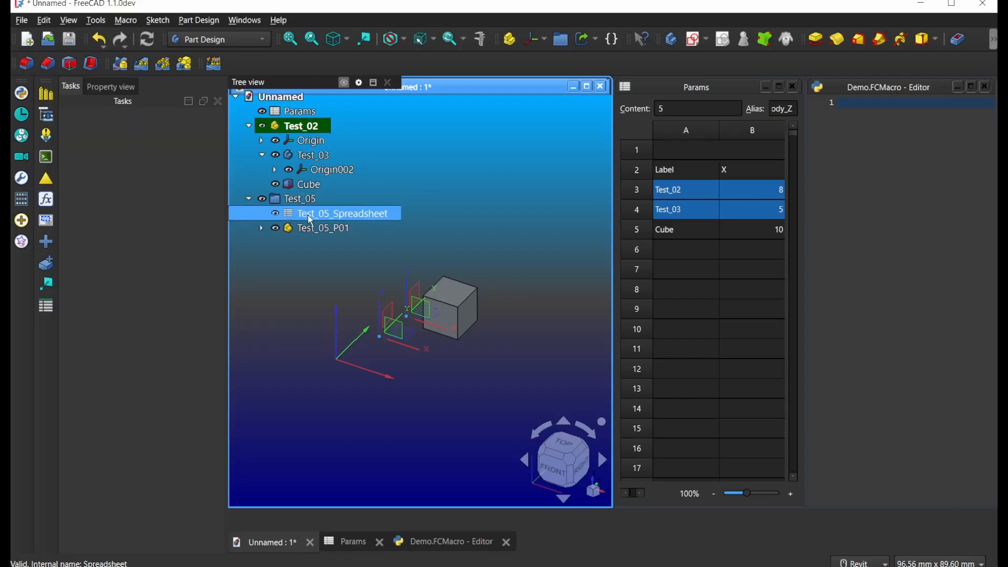
shift+click(264, 231)
click(260, 229)
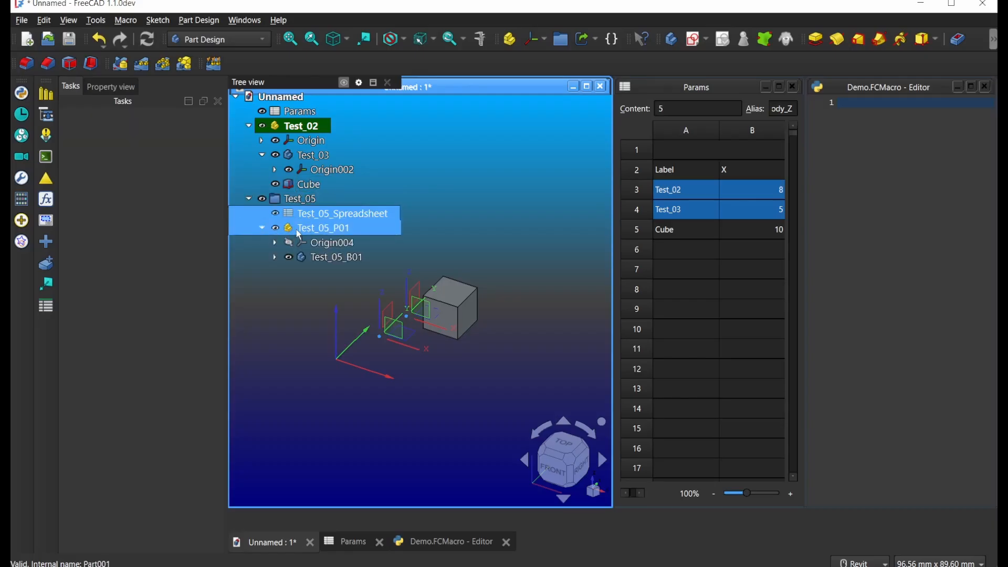
ctrl+click(273, 259)
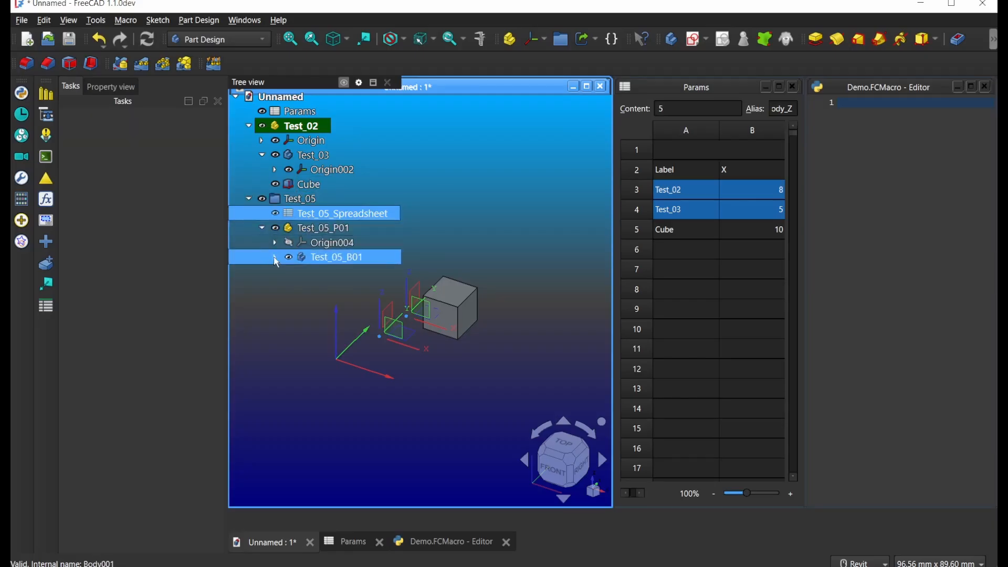
click(275, 258)
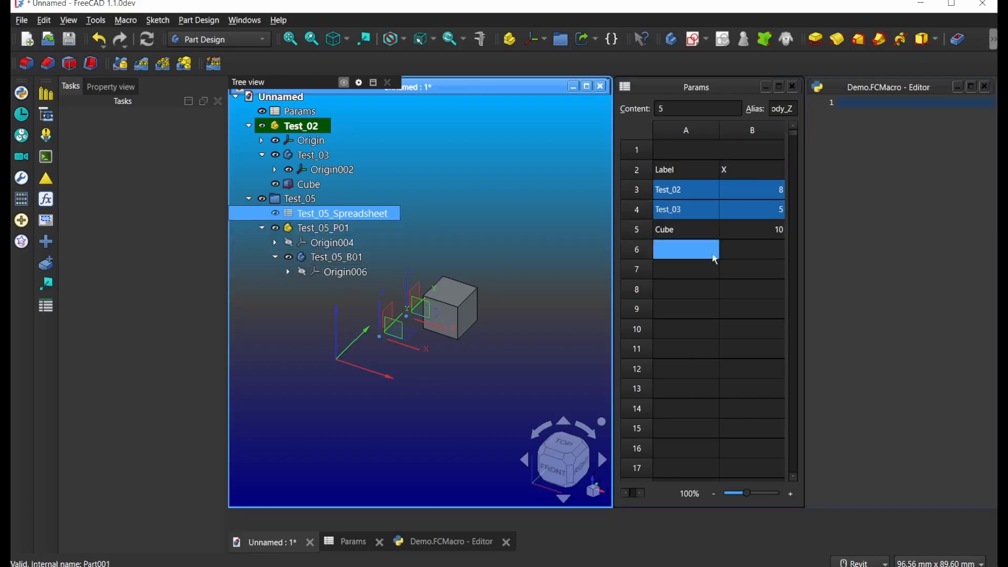
click(546, 232)
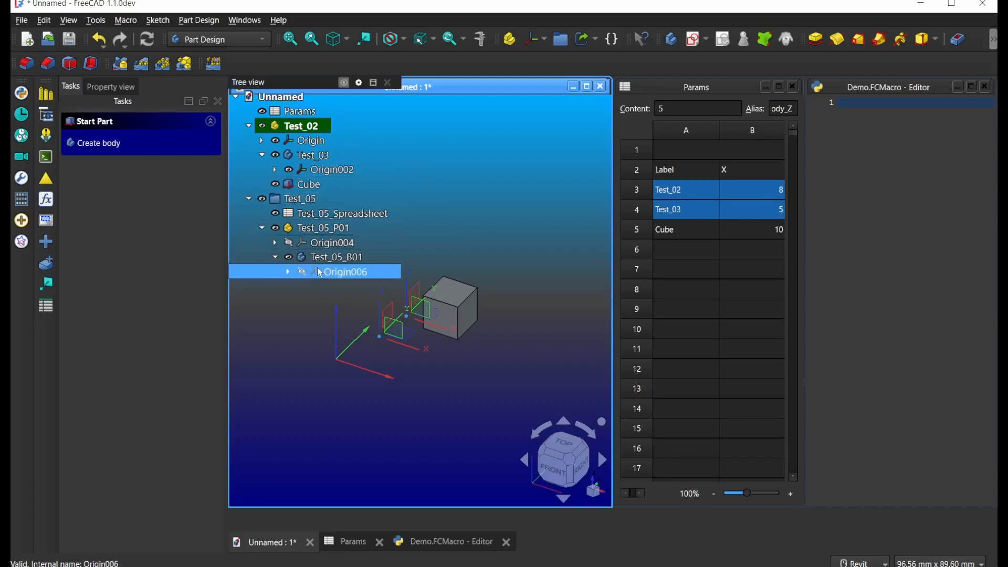
Draw an open four-segment zigzag Draft polyline around the cube, about 211 mm in total length
click(254, 43)
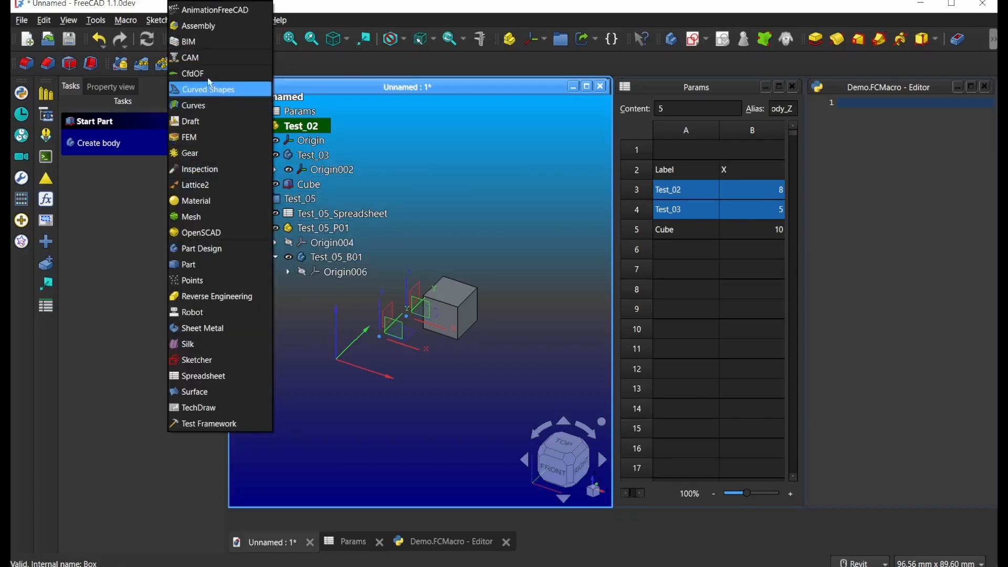
click(209, 126)
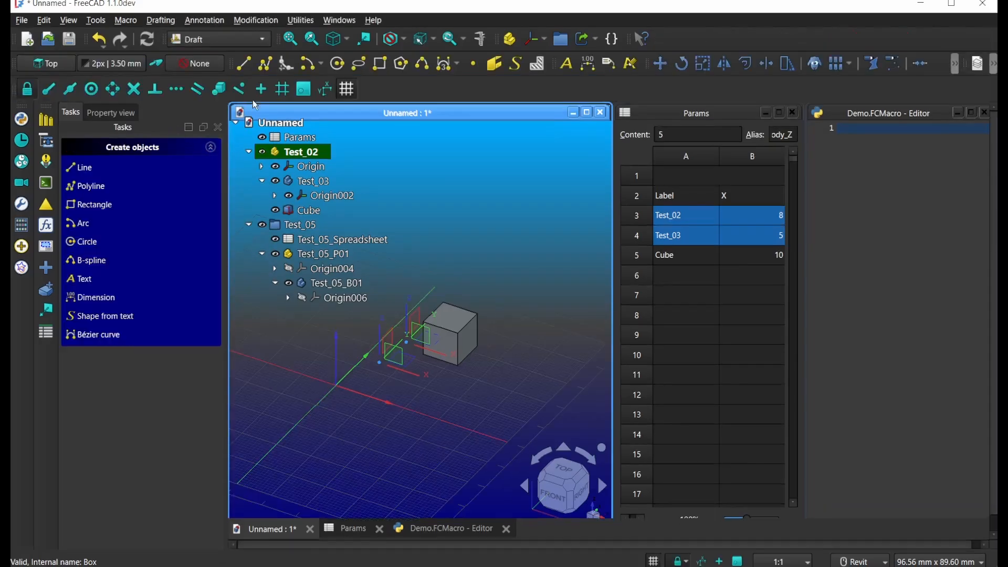
click(265, 63)
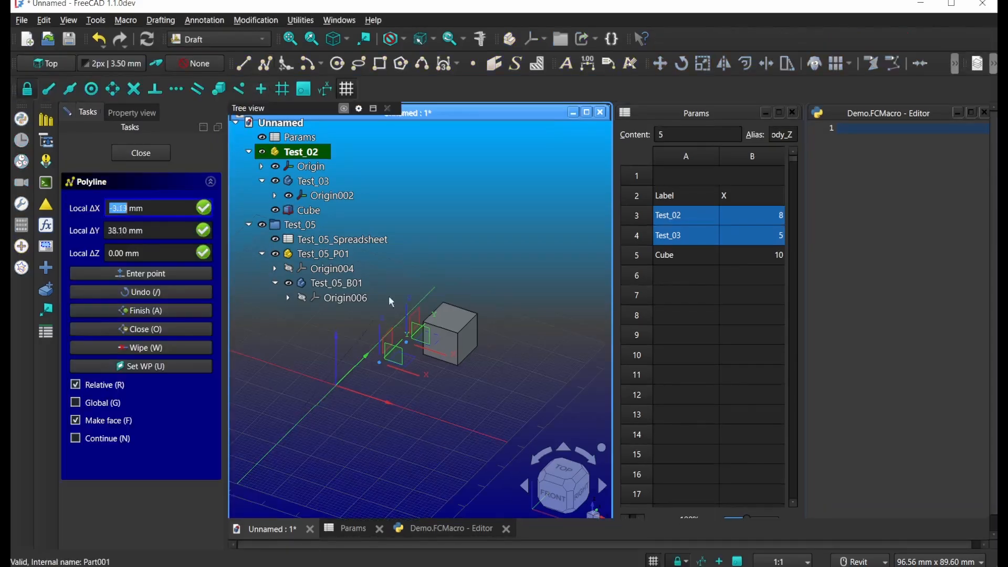
click(441, 410)
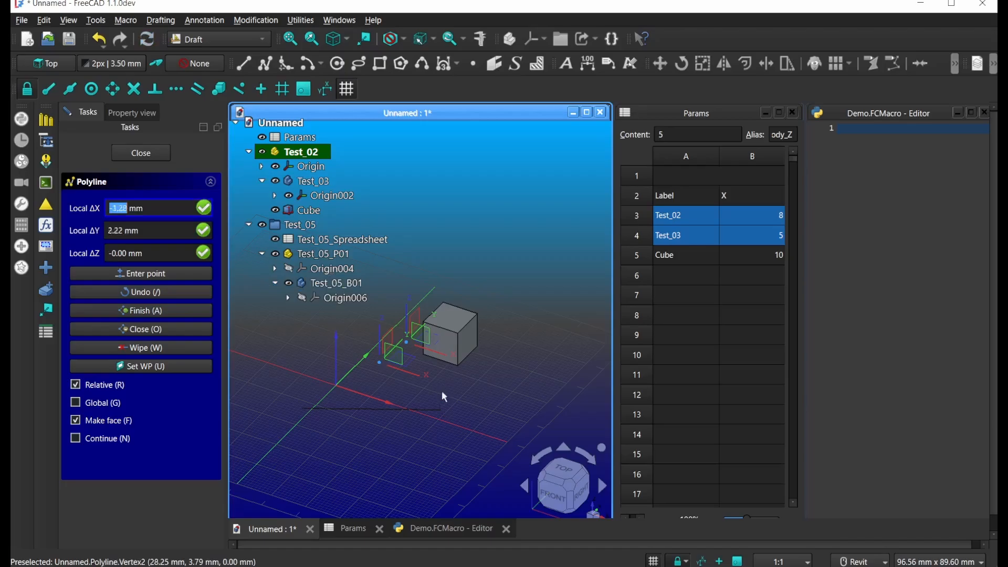
click(487, 248)
click(521, 382)
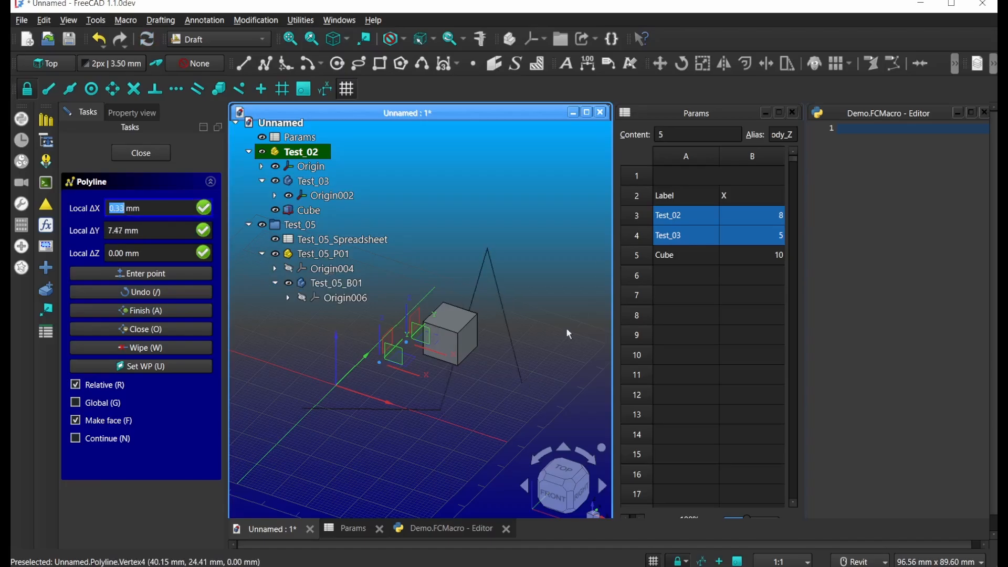
click(584, 289)
key(a)
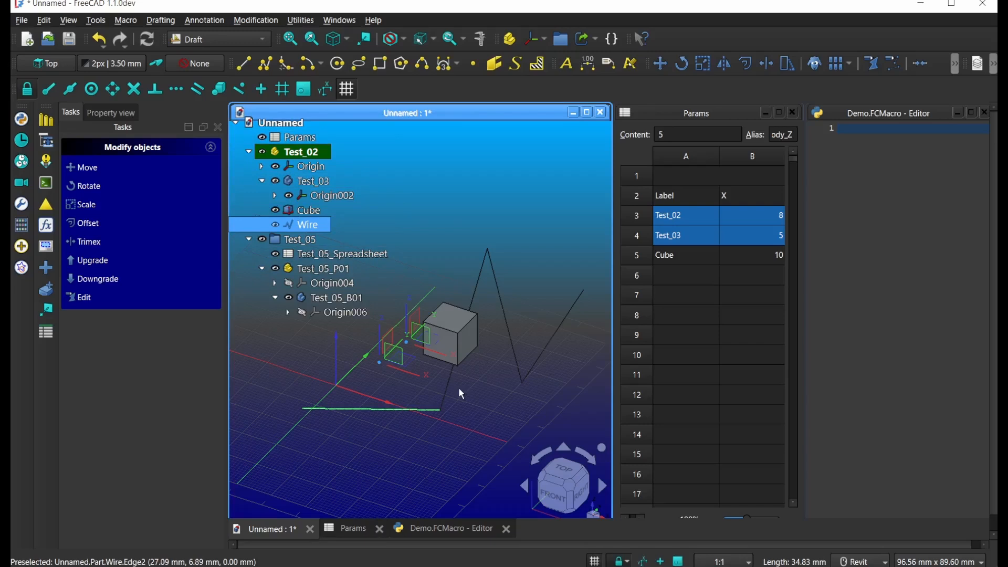
Join the four edges of the zigzag wire into a single curve with the Curves workbench's Join Curve tool
ctrl+click(445, 399)
ctrl+click(510, 338)
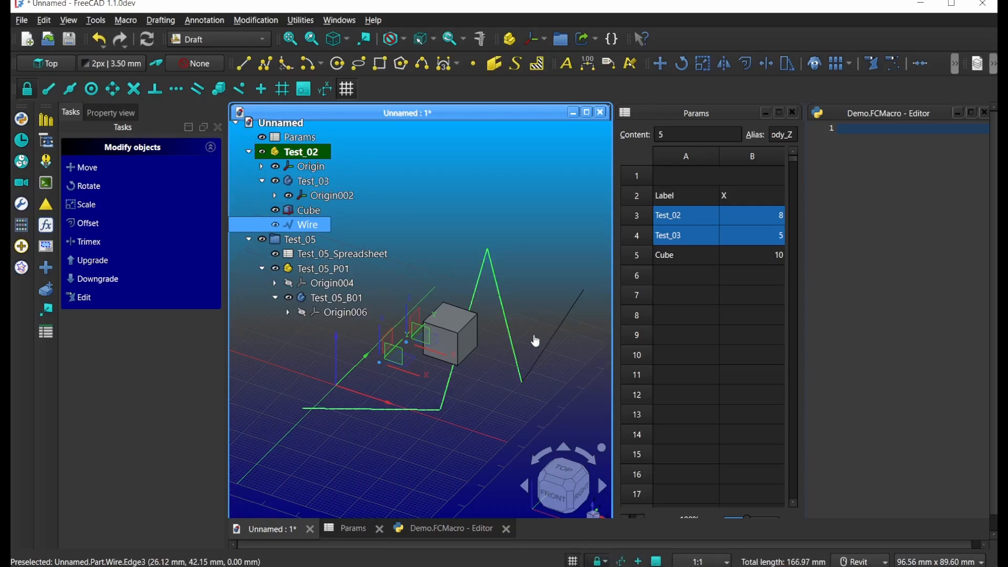
ctrl+click(560, 338)
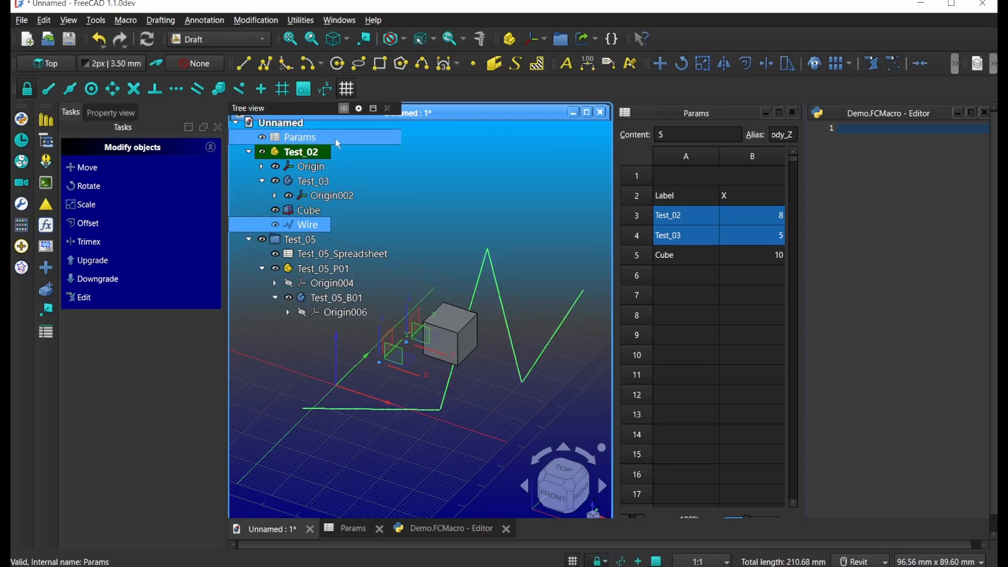
click(249, 42)
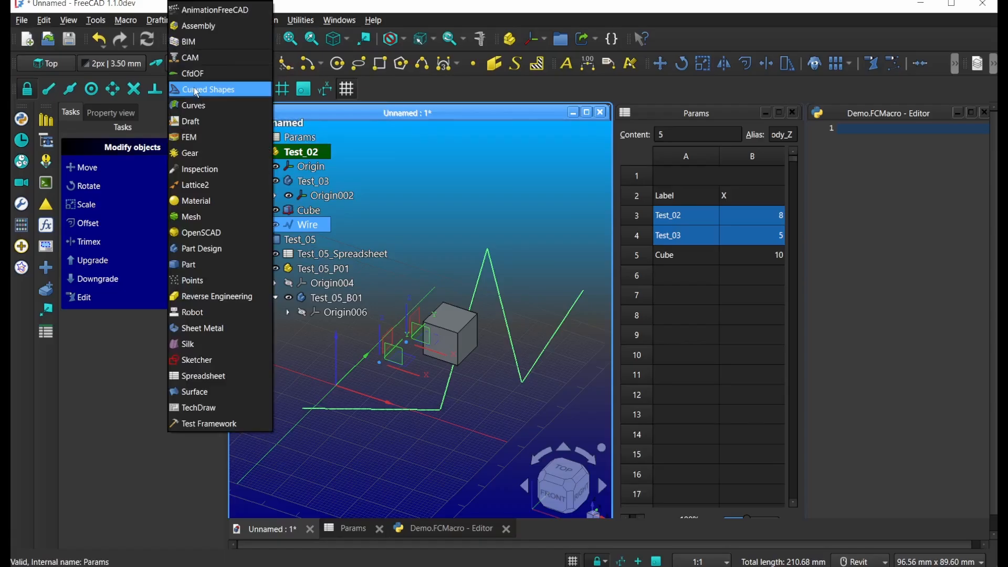
click(194, 105)
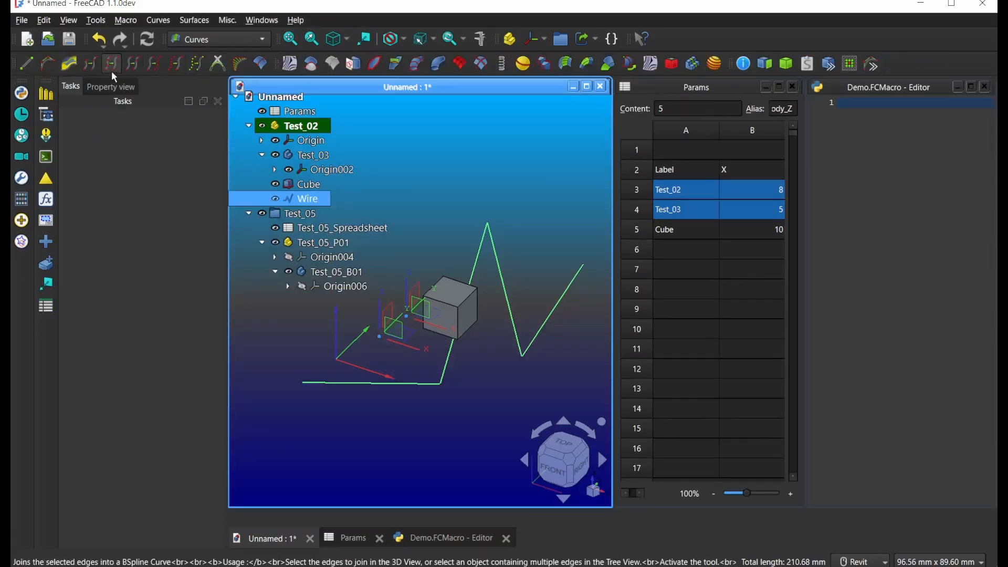
click(111, 65)
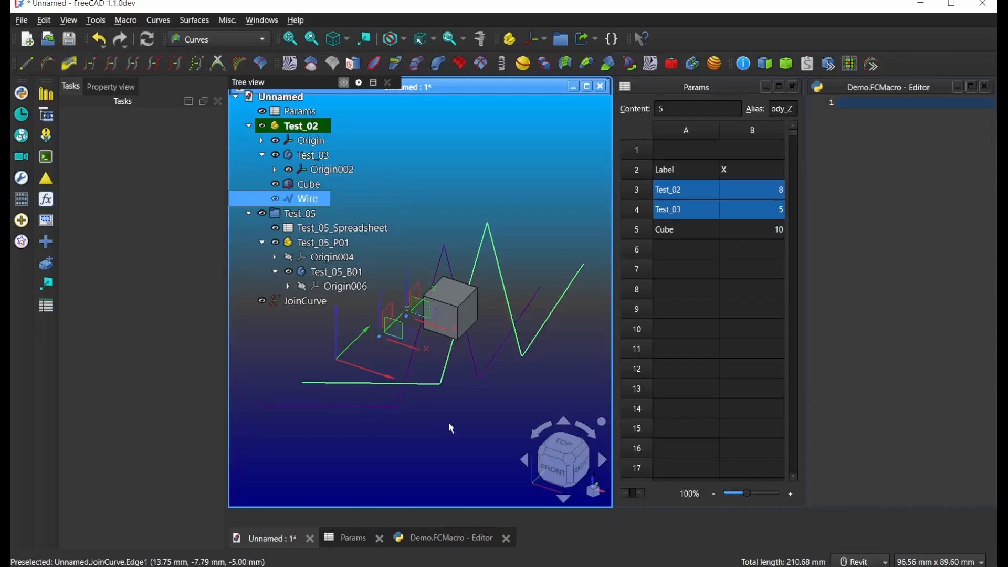
Clear the selection and move the Wire out of Test_02 to the document root in the tree
click(461, 418)
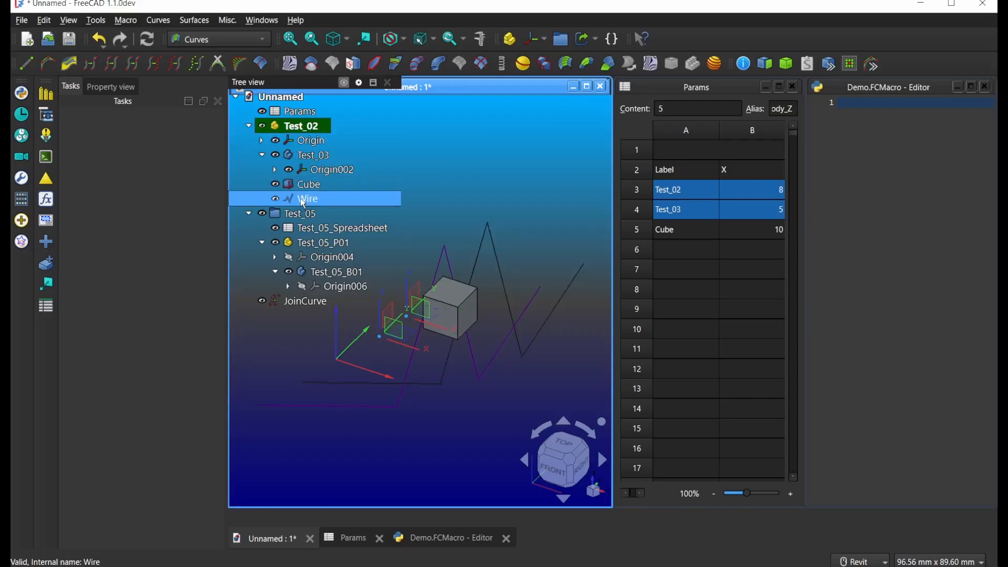
drag(303, 203, 342, 100)
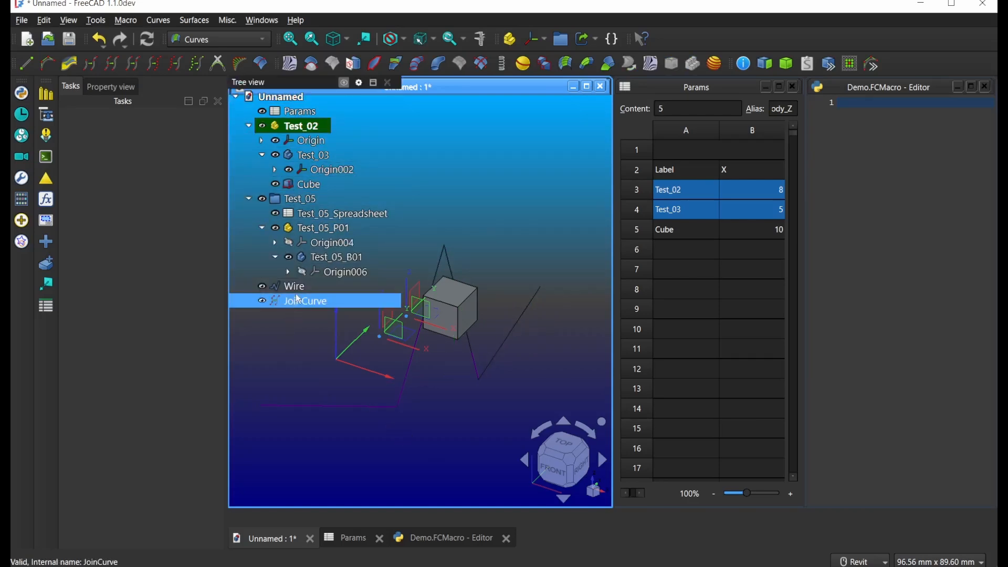
Hide the Wire plus Test_02's Origin and Origin002, and show Test_05_P01's Origin004
click(262, 287)
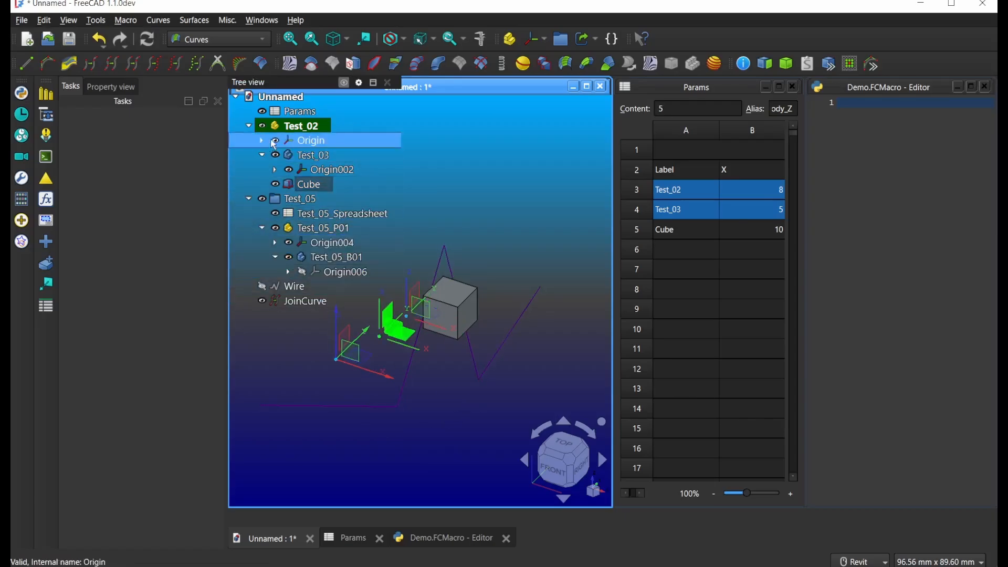
click(275, 142)
click(288, 170)
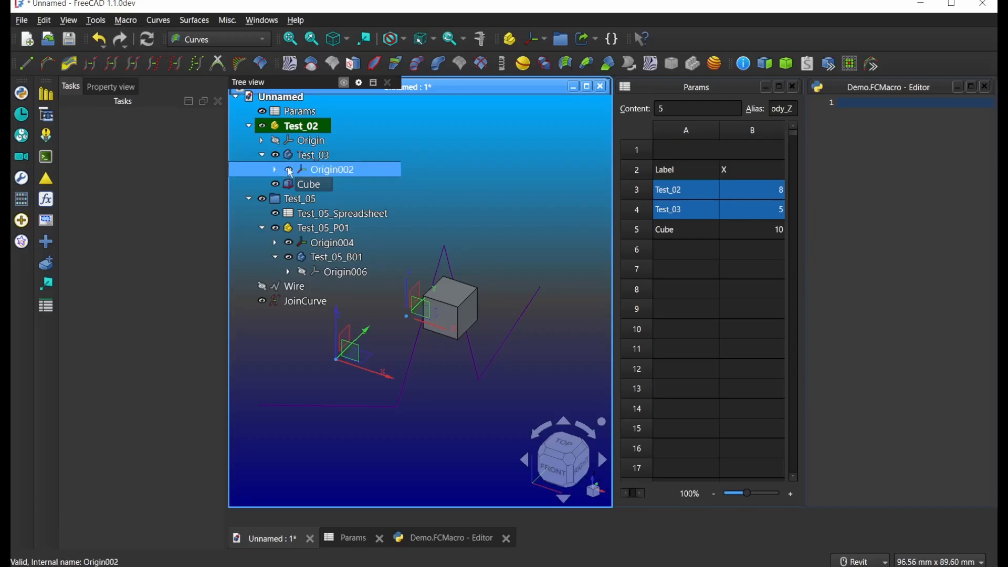
Collapse and hide the Test_02 part, keeping Test_05_P01 and the JoinCurve shown in the model
click(249, 126)
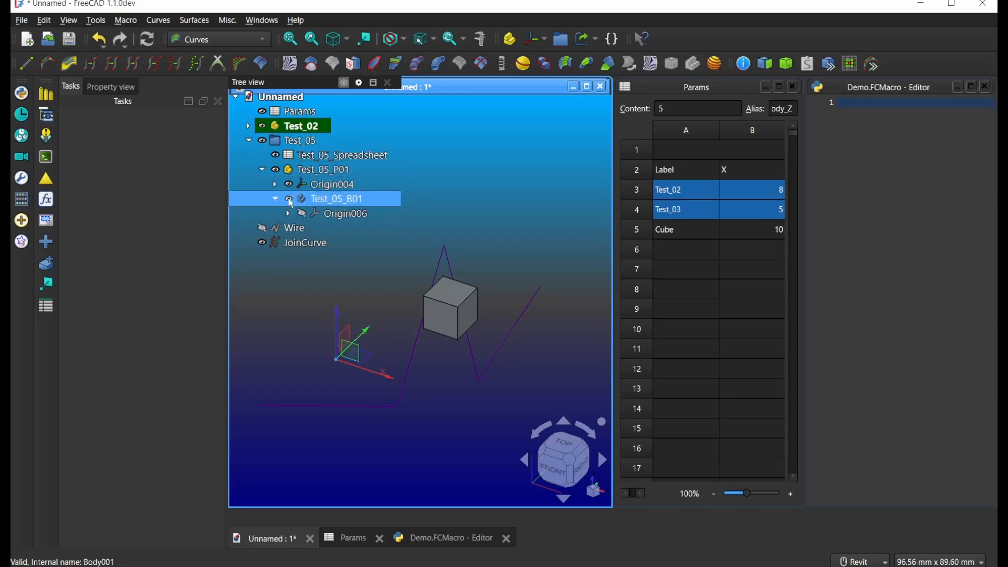
click(277, 170)
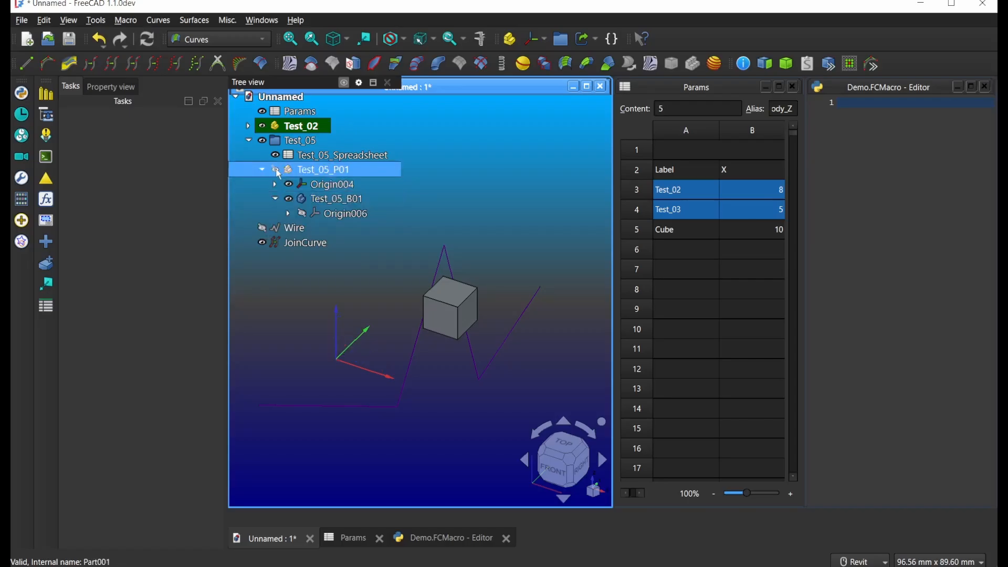
click(263, 127)
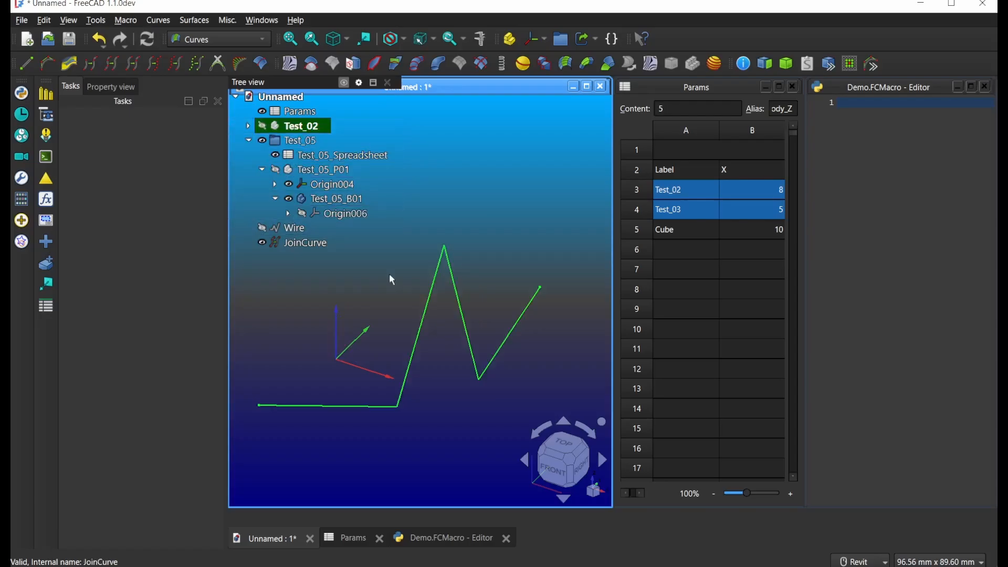
click(276, 171)
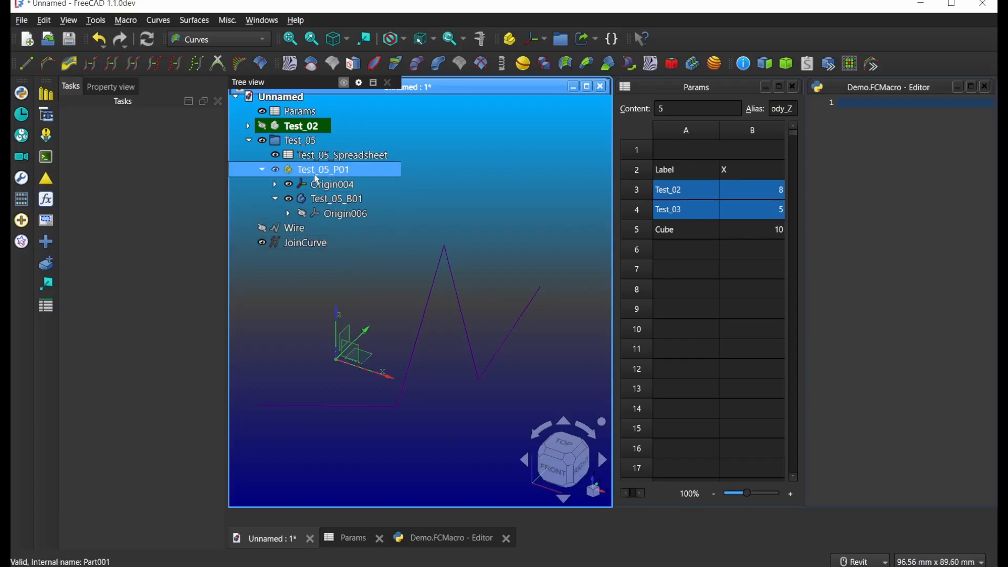
Start the Follow Path Control macro with Test_05_P01 and JoinCurve selected, and dock it alongside Tasks and Property view
click(292, 245)
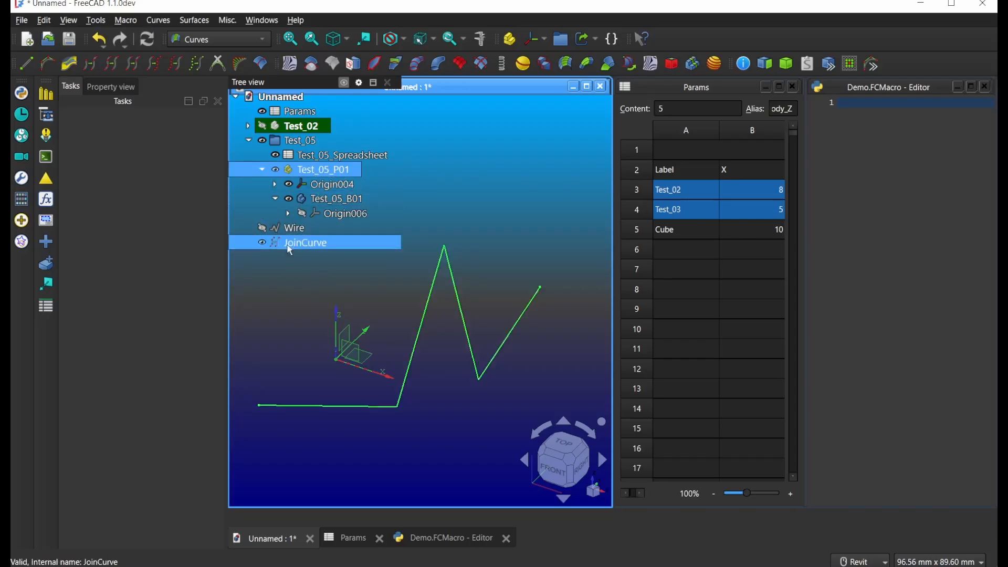
click(47, 284)
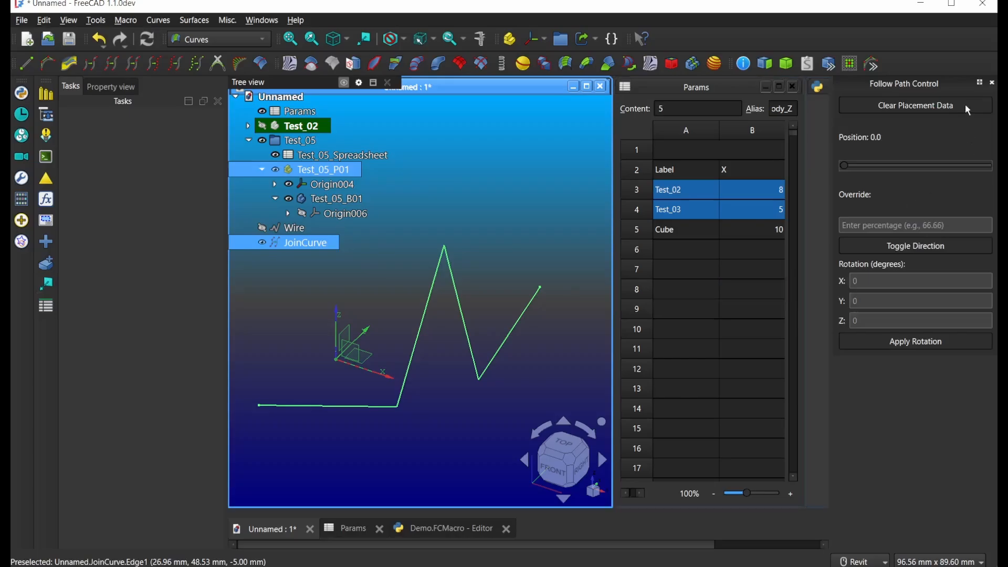
drag(956, 91, 194, 336)
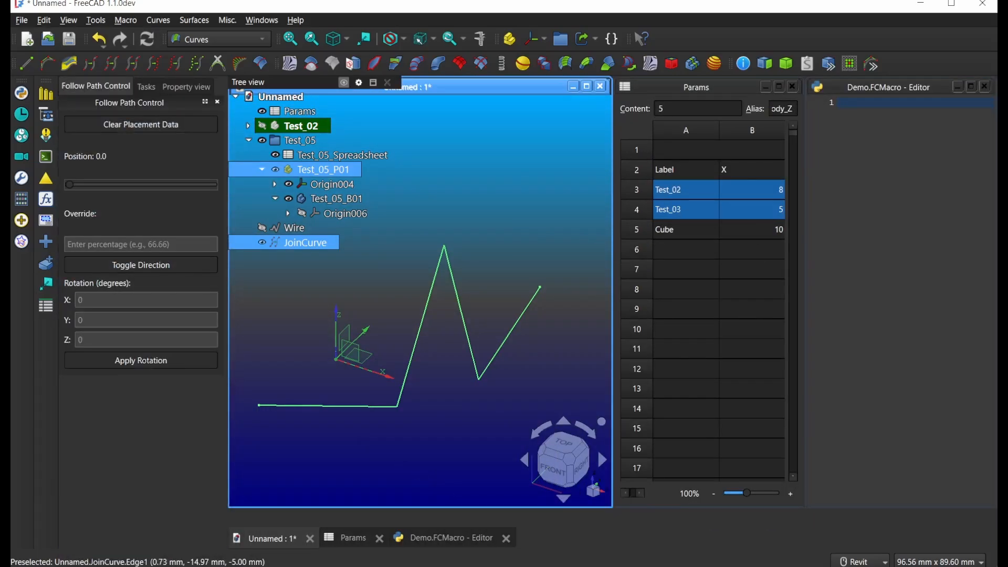
Close the Params spreadsheet and maximize the 3D view of the model
click(381, 539)
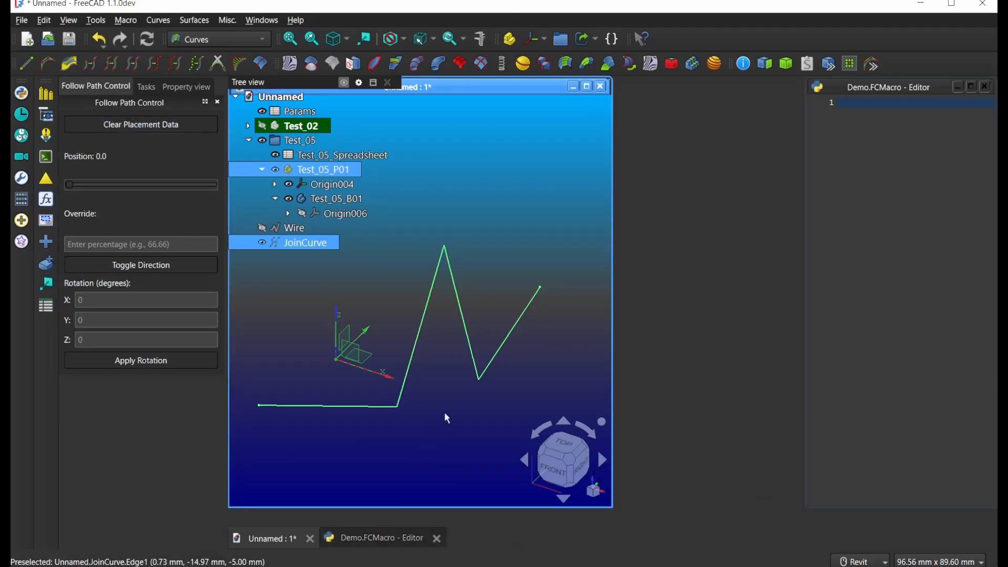
click(586, 86)
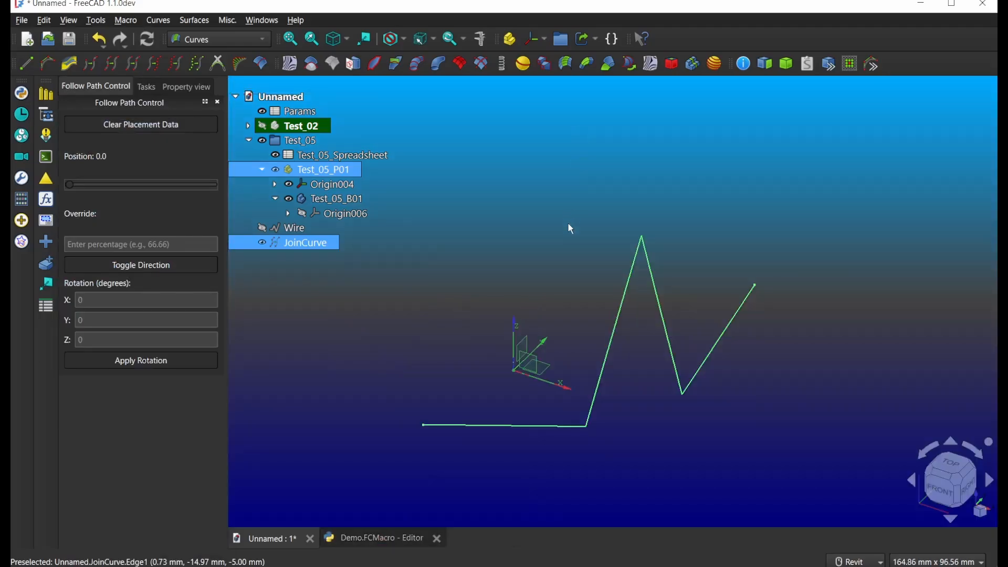
right_click(568, 224)
click(600, 253)
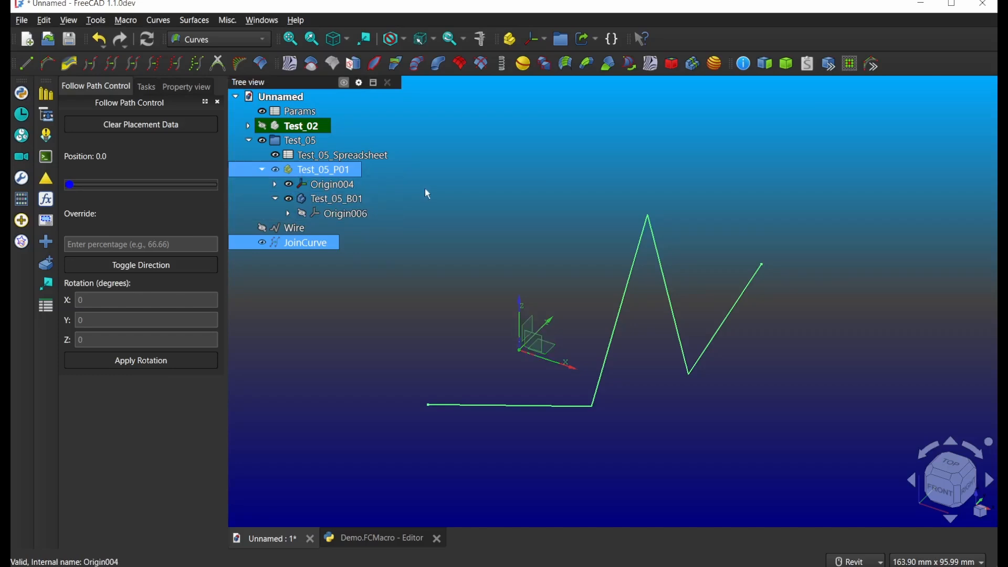
ctrl+click(389, 234)
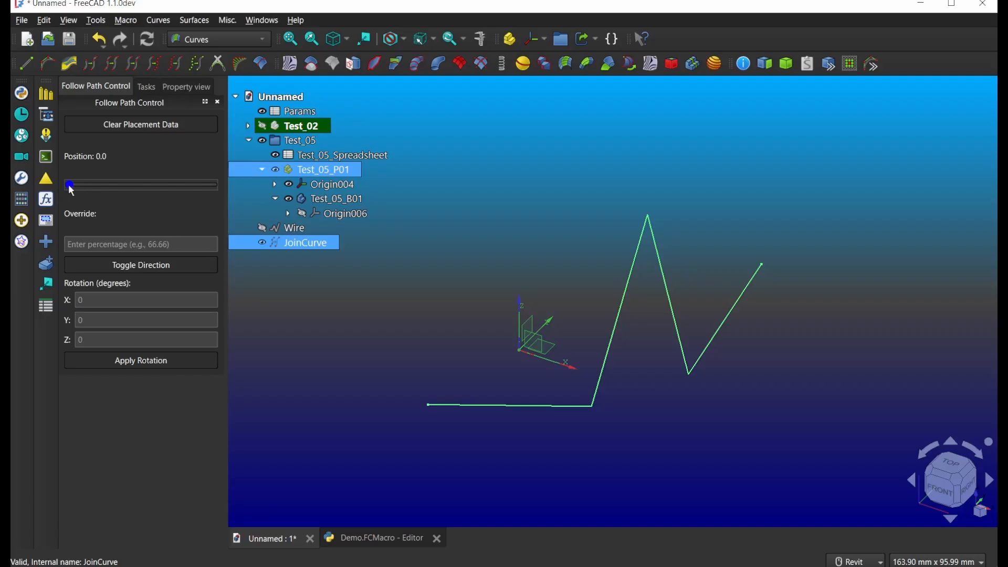
Move Test_05_P01 along the joined curve to 3%, and override its position to 50%
drag(72, 192, 64, 225)
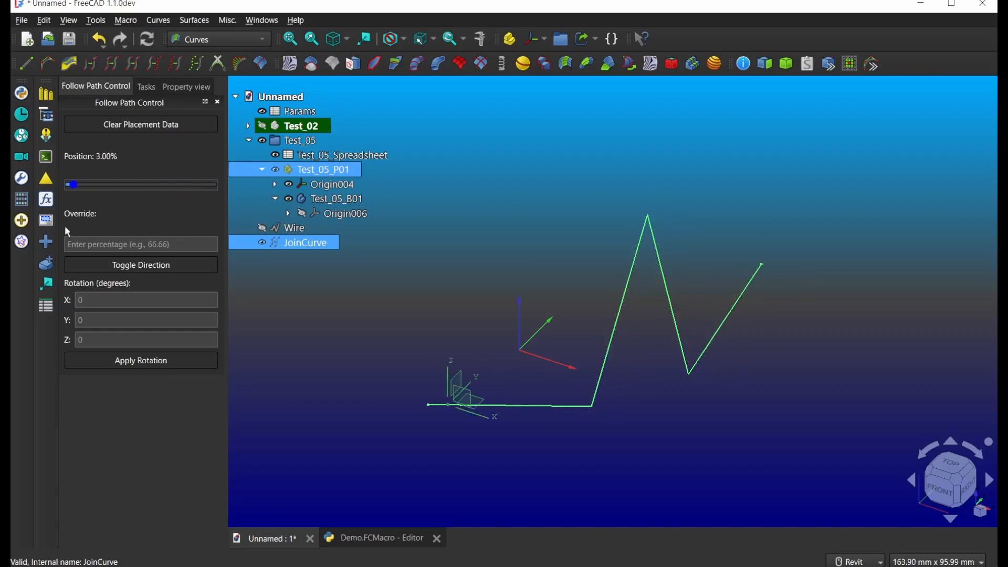
click(116, 244)
text(50)
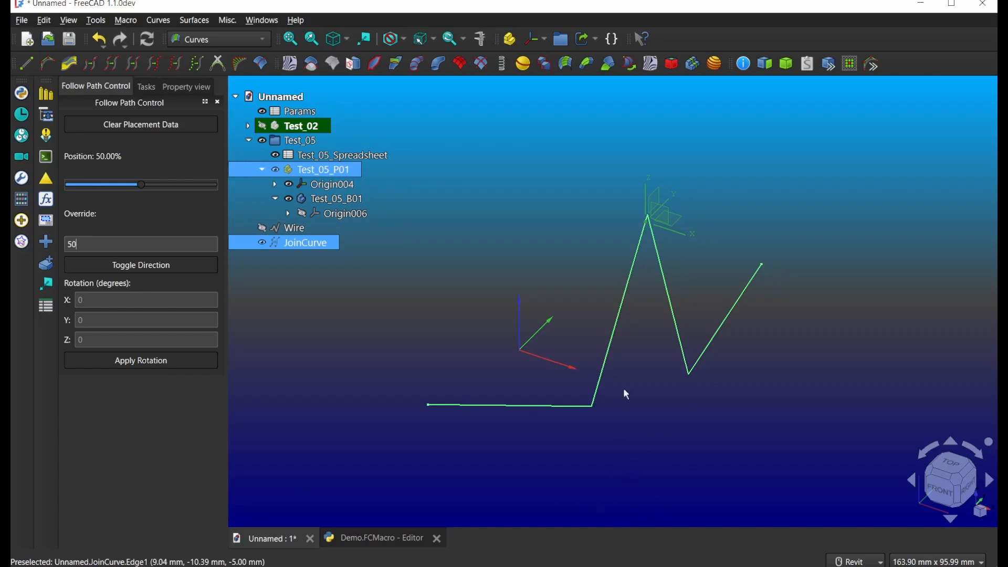
Reverse the travel direction and move the part along the curve to 22%, and override its position to 55%
click(101, 268)
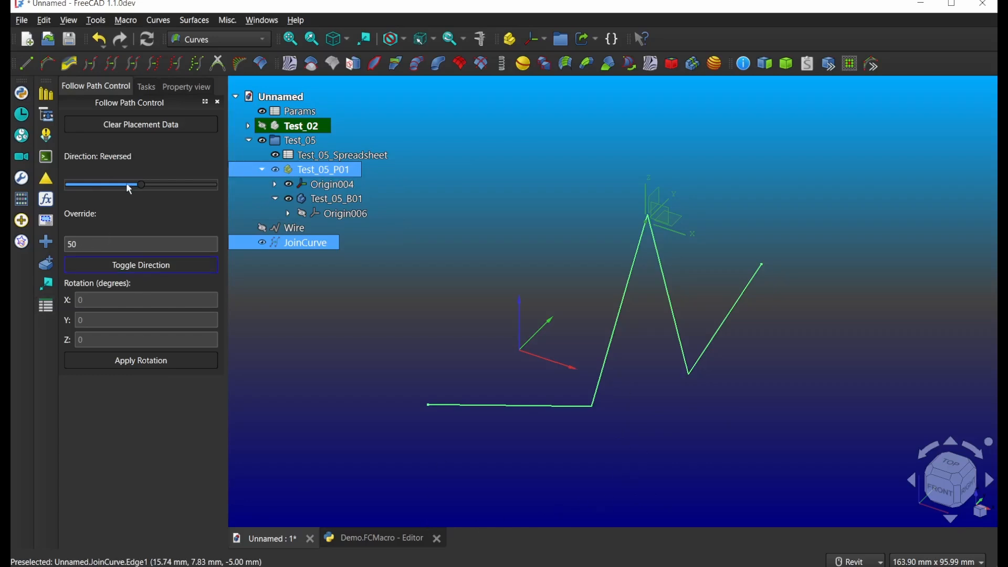
drag(127, 185, 96, 199)
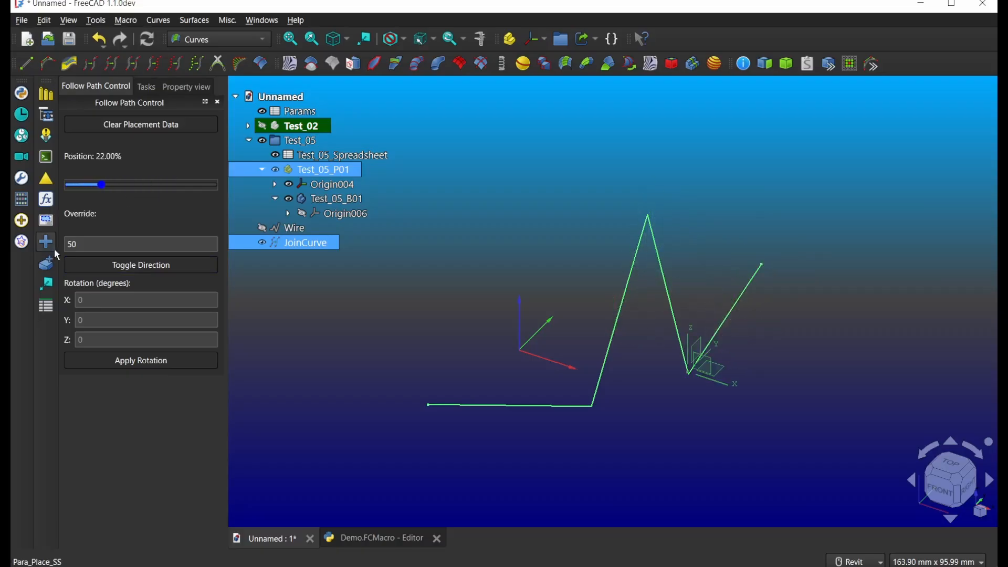
click(87, 245)
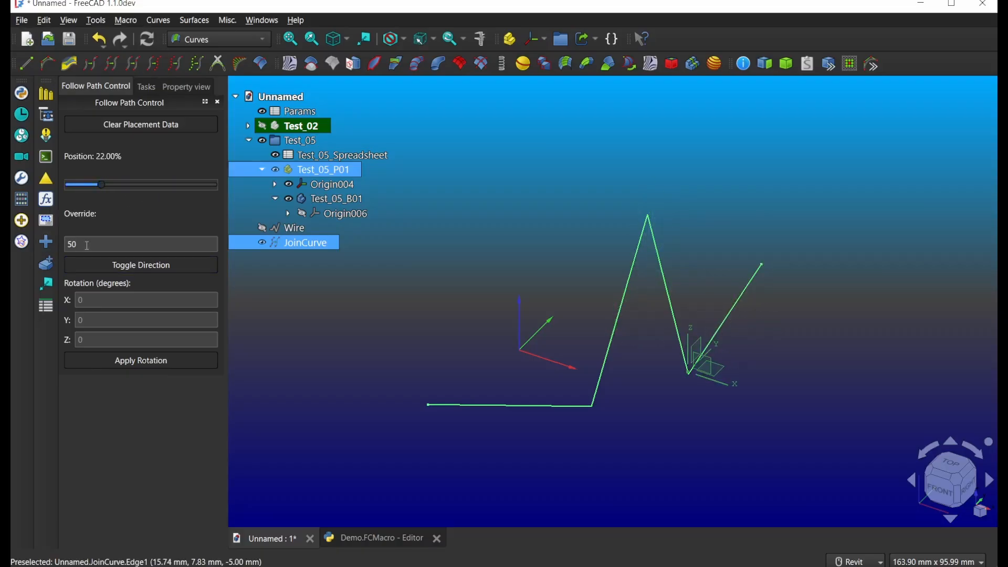
double_click(88, 245)
text(55)
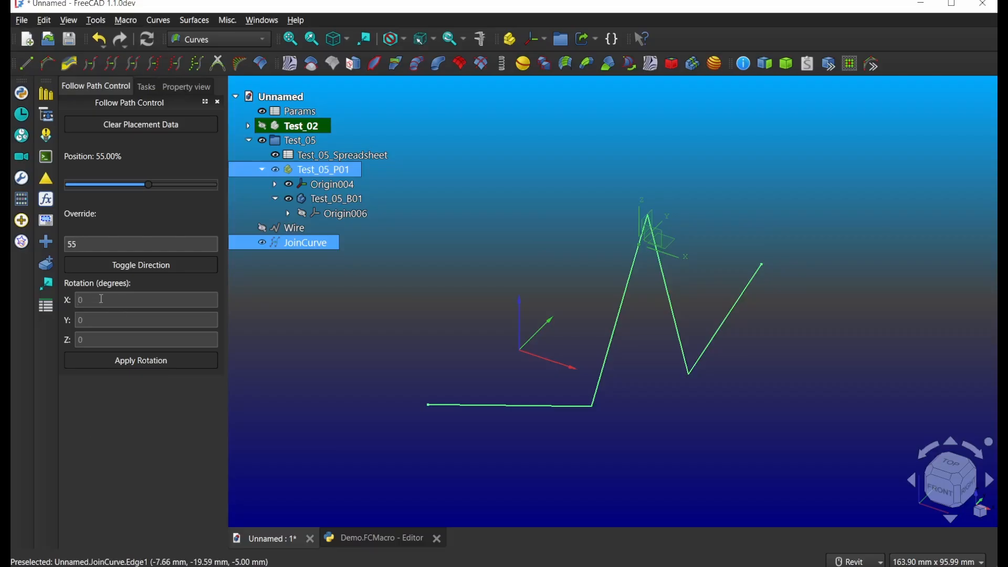
Rotate the part on the path by 180 degrees about the X axis
text(25)
key(BackSpace)
key(BackSpace)
text(180)
click(111, 367)
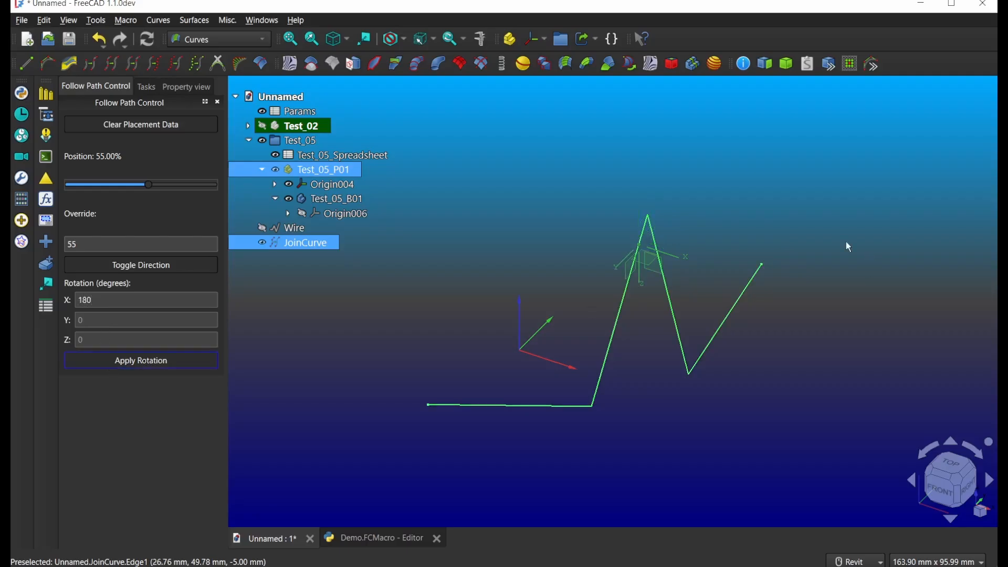
Clear the selection, inspect the rotated part's axes, and undock and close Follow Path Control
click(630, 396)
scroll(651, 257, up, 4)
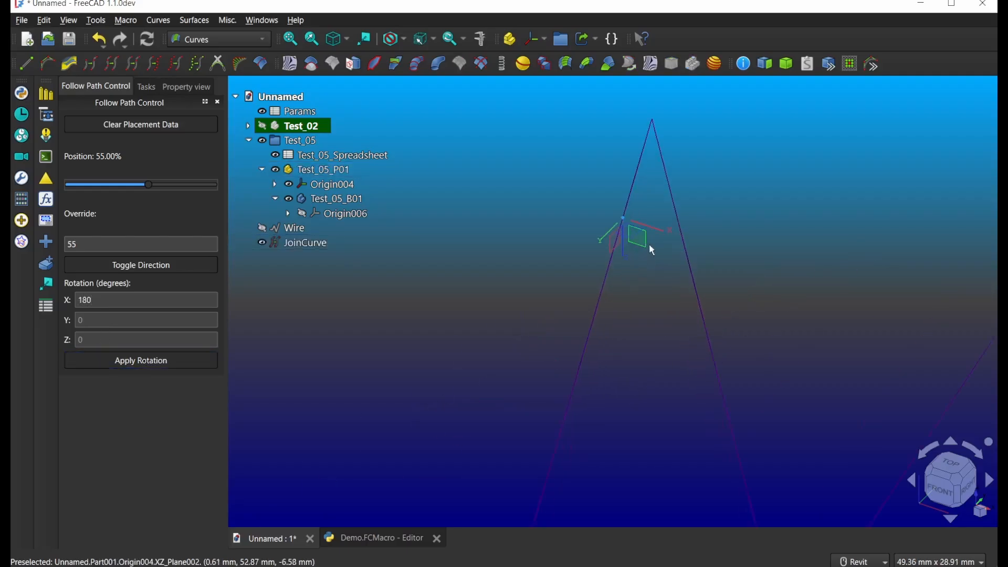
scroll(654, 247, down, 2)
scroll(634, 346, down, 1)
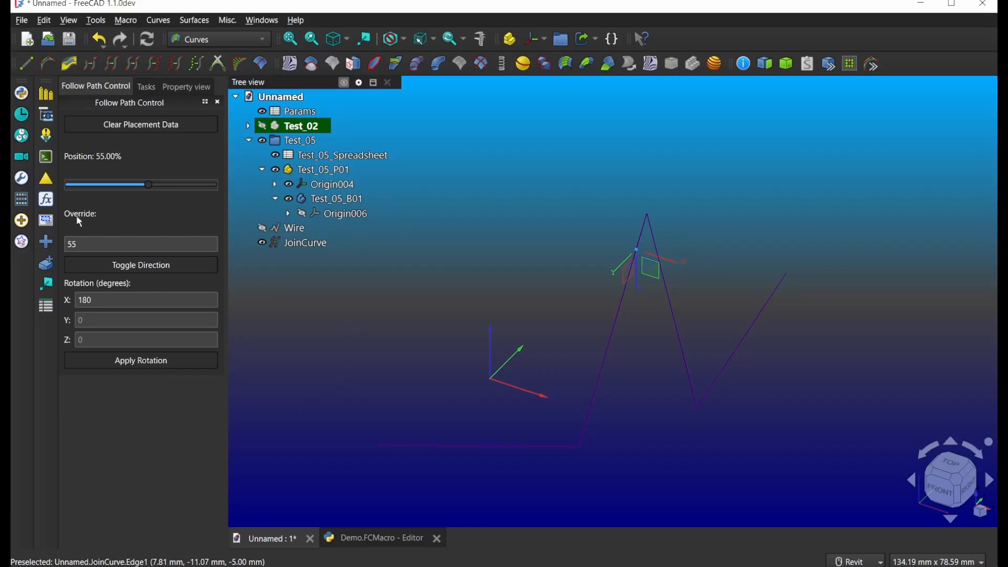
drag(84, 84, 420, 202)
click(496, 206)
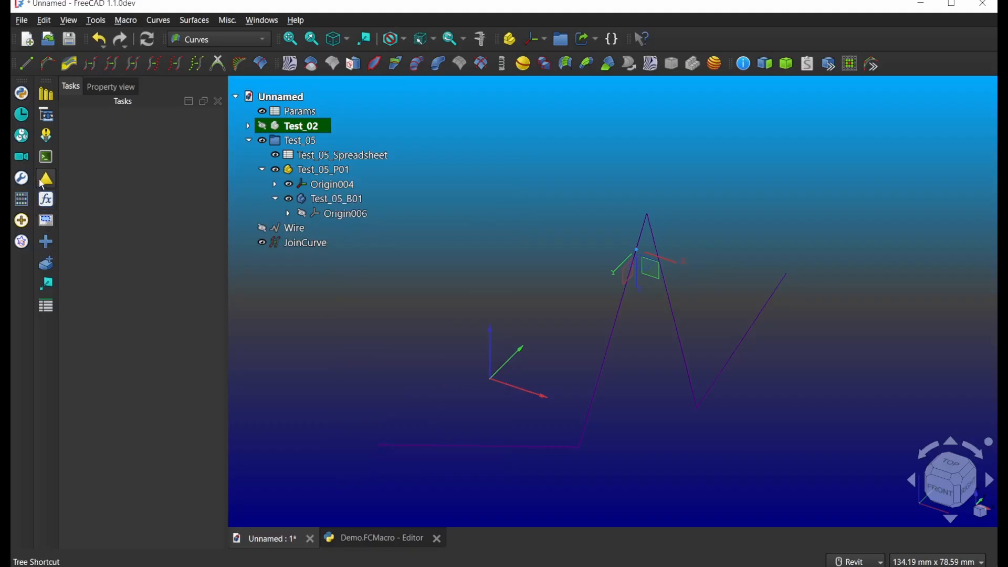
click(49, 207)
drag(17, 160, 183, 213)
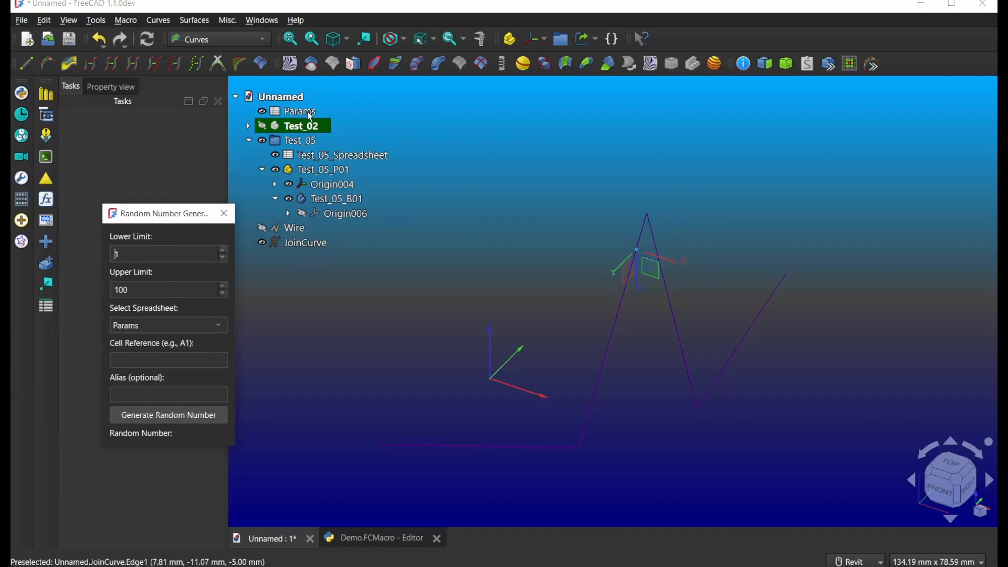
click(225, 214)
Open the Params spreadsheet and arrange it side by side with the 3D view and macro editor using the window layout dialog
double_click(294, 113)
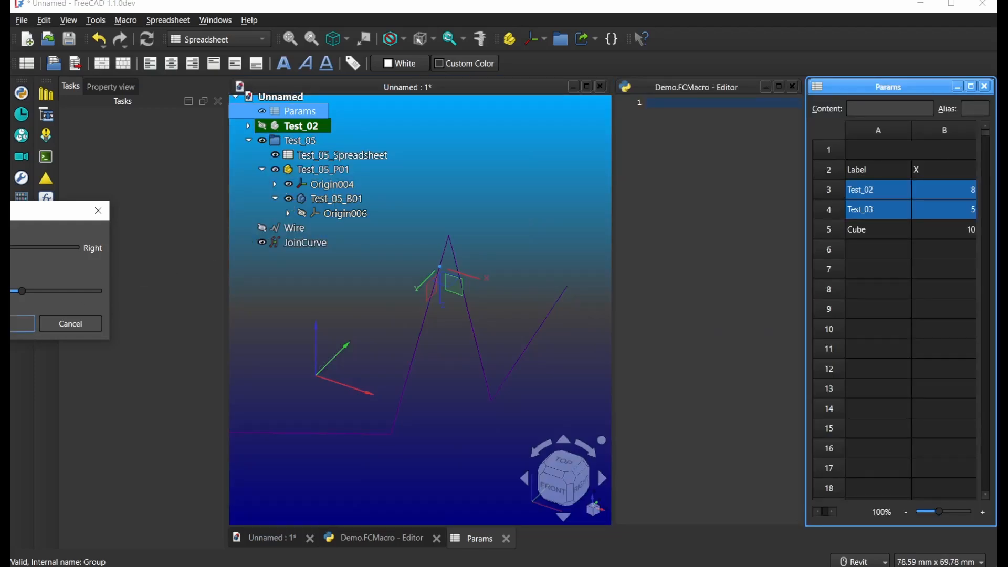
click(22, 323)
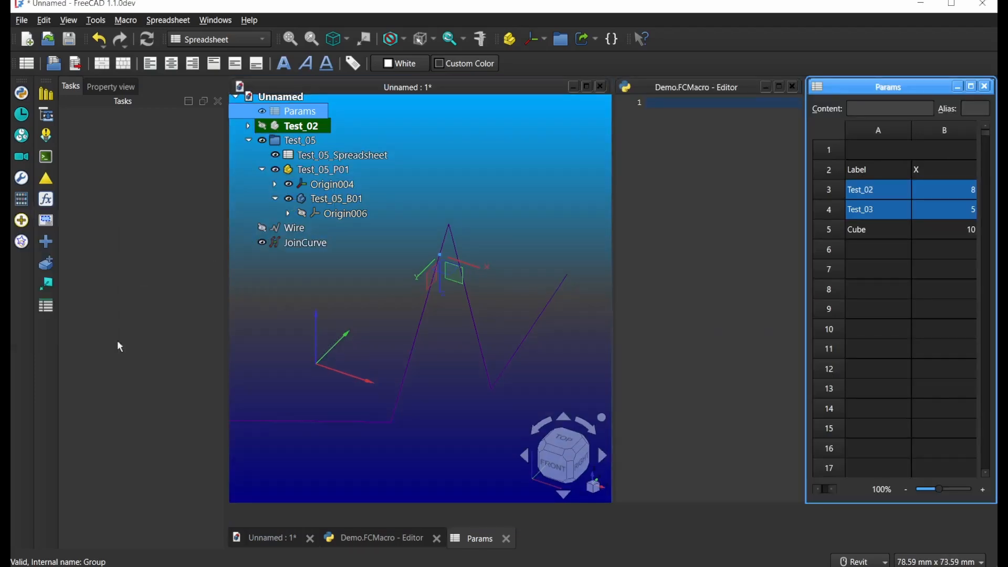
Generate a random number between 1 and 100 into cell A6 of Params with the alias Ra_01, and check that cell's alias
click(46, 221)
drag(4, 161, 127, 222)
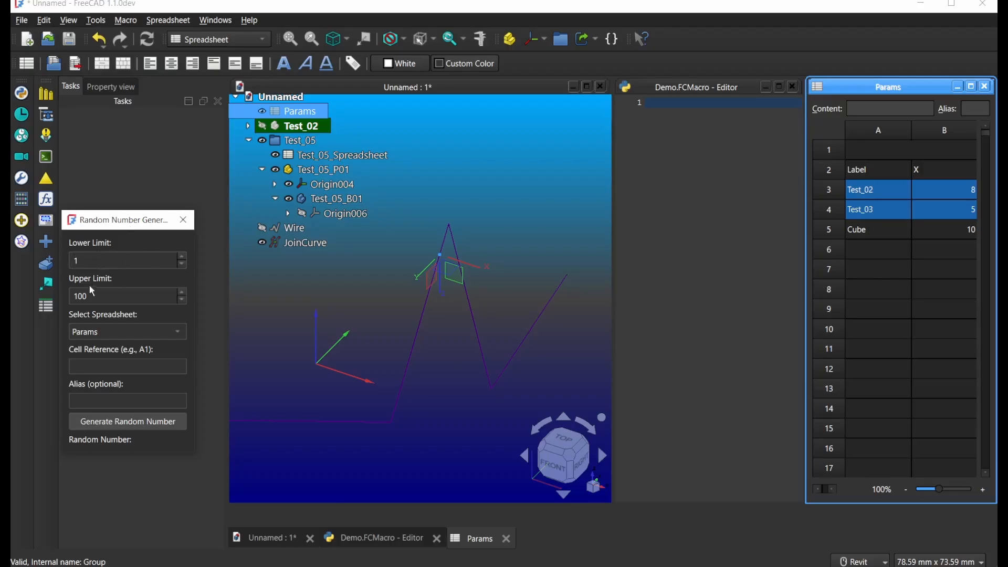
click(116, 336)
click(116, 337)
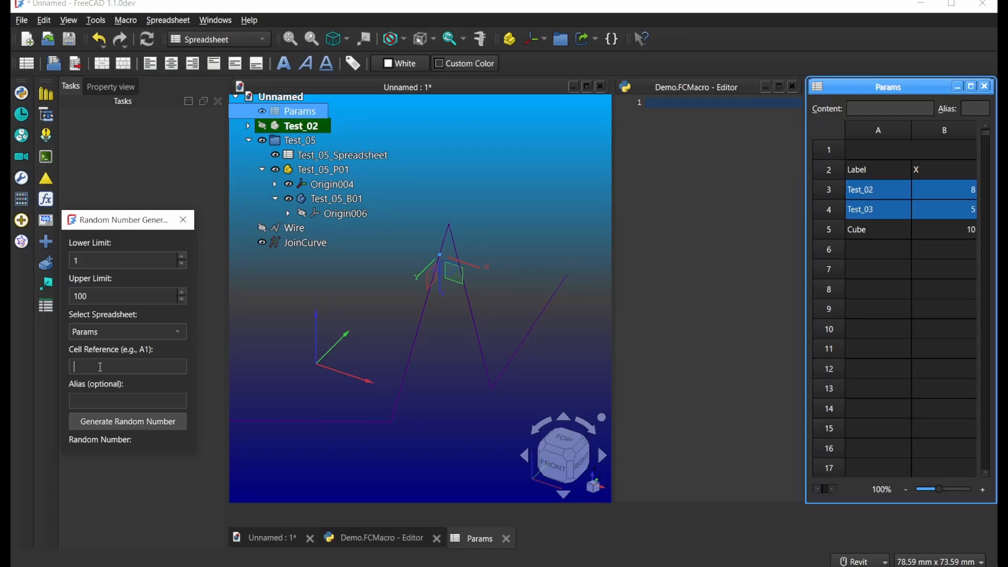
text(A6)
click(100, 405)
text(RTa_01)
click(78, 400)
key(Delete)
click(112, 423)
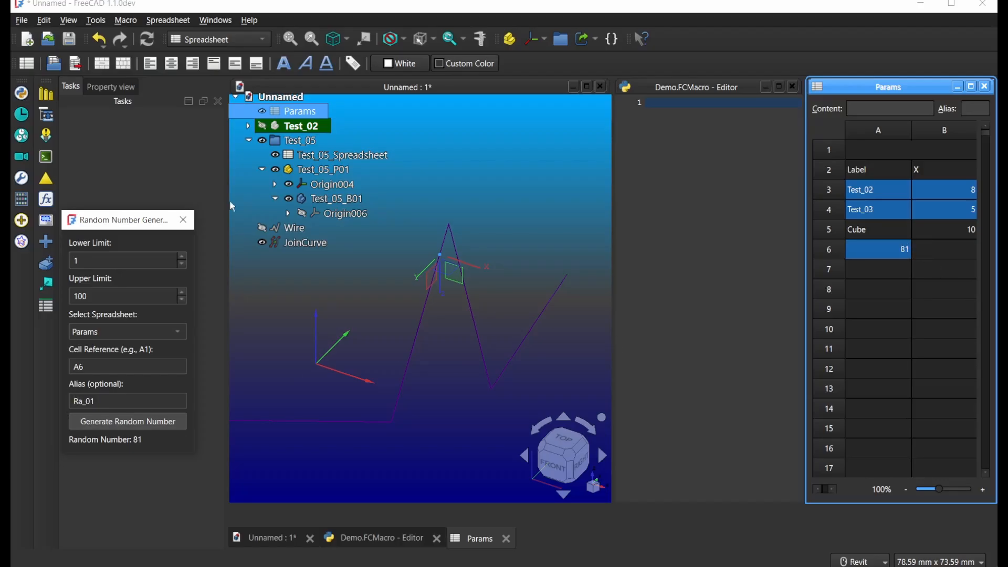
click(183, 220)
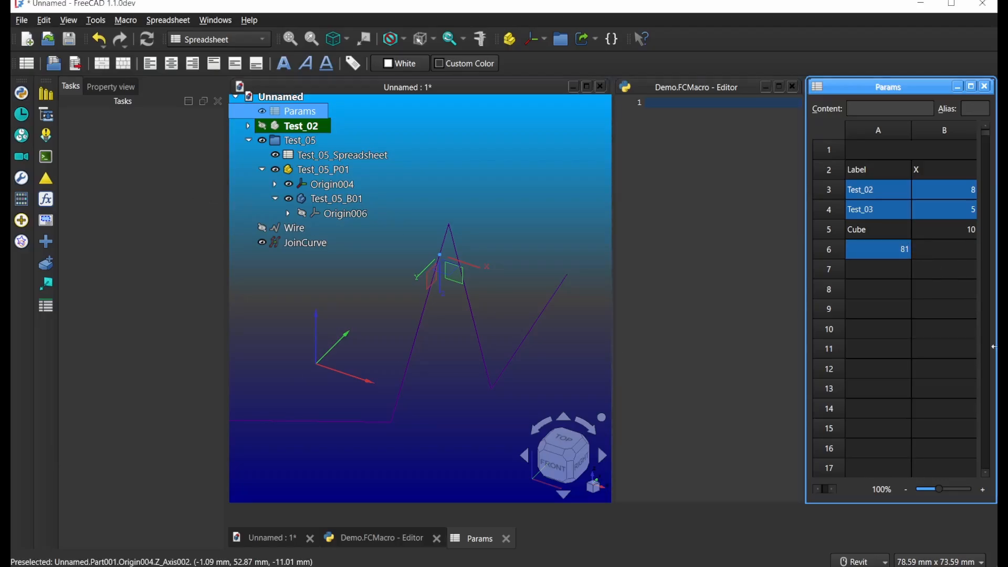
click(855, 252)
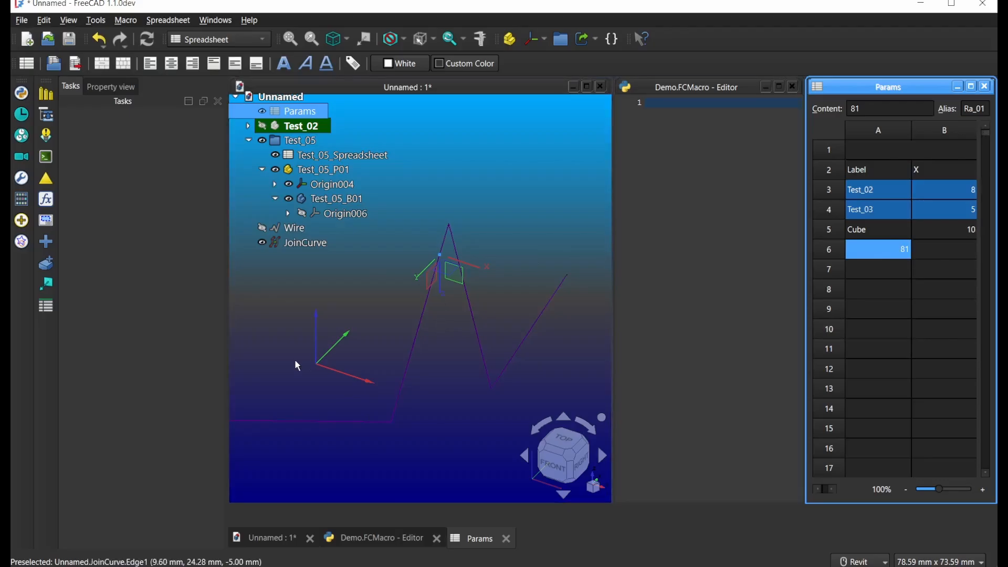
Create a parametric text labelled Edit Cell linked to cell A7 of Params, and close the Parametric Text Tool
click(46, 222)
drag(47, 200, 191, 201)
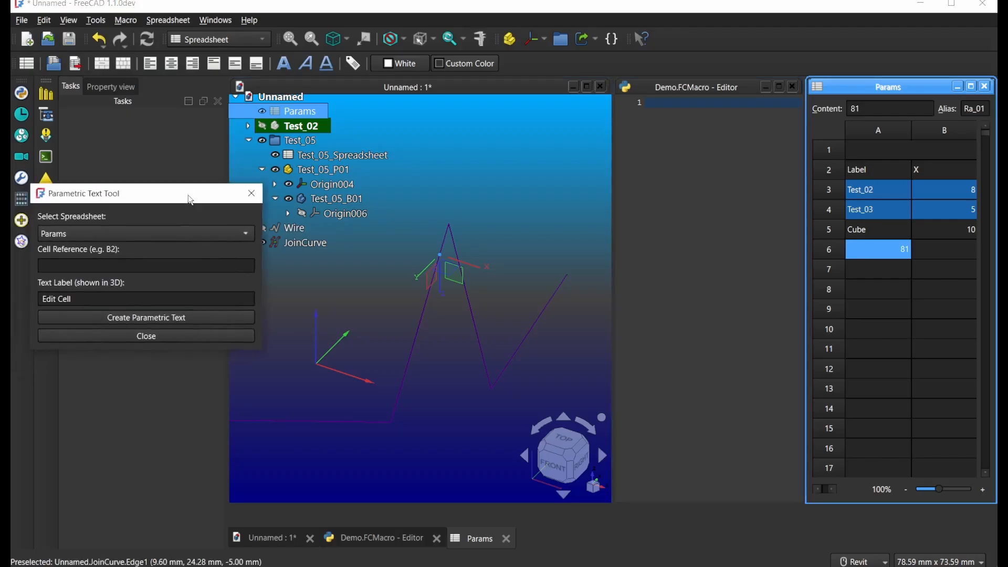
click(96, 268)
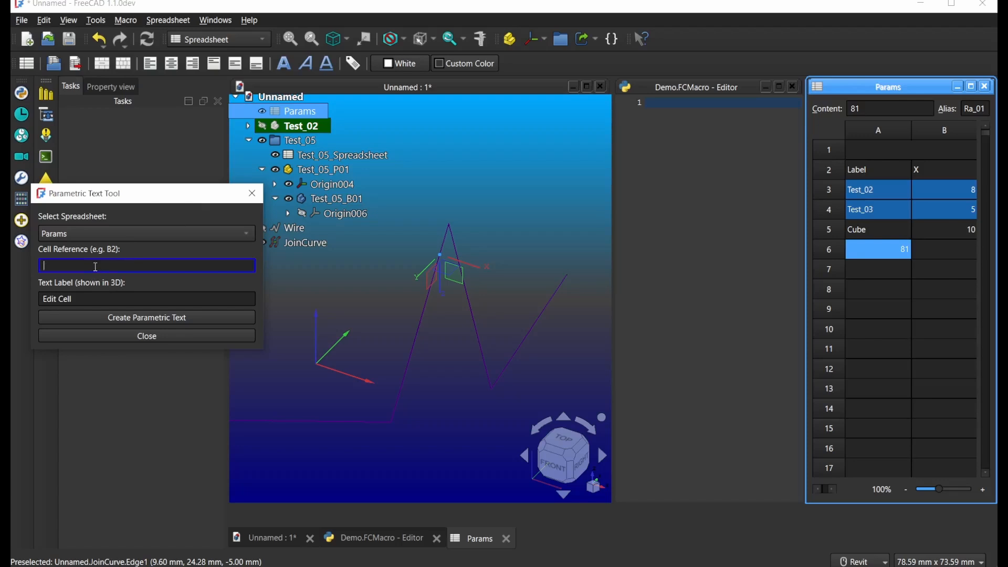
text(A7)
click(102, 317)
click(161, 286)
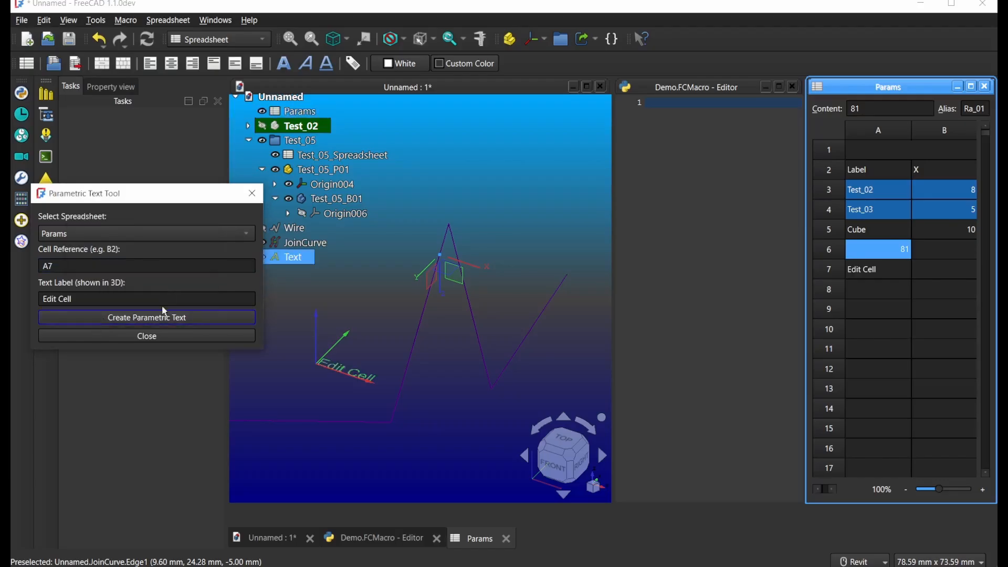
click(157, 336)
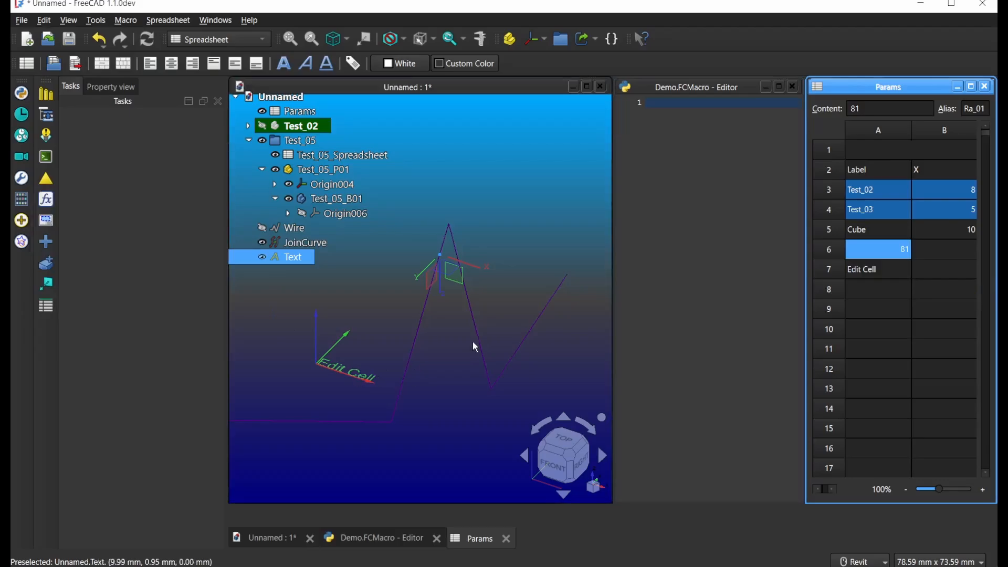
Change cell A7 of the Params spreadsheet to Client to update the linked parametric text, and clear the text's selection
middle_drag(472, 344, 571, 301)
scroll(461, 331, up, 7)
scroll(461, 330, down, 2)
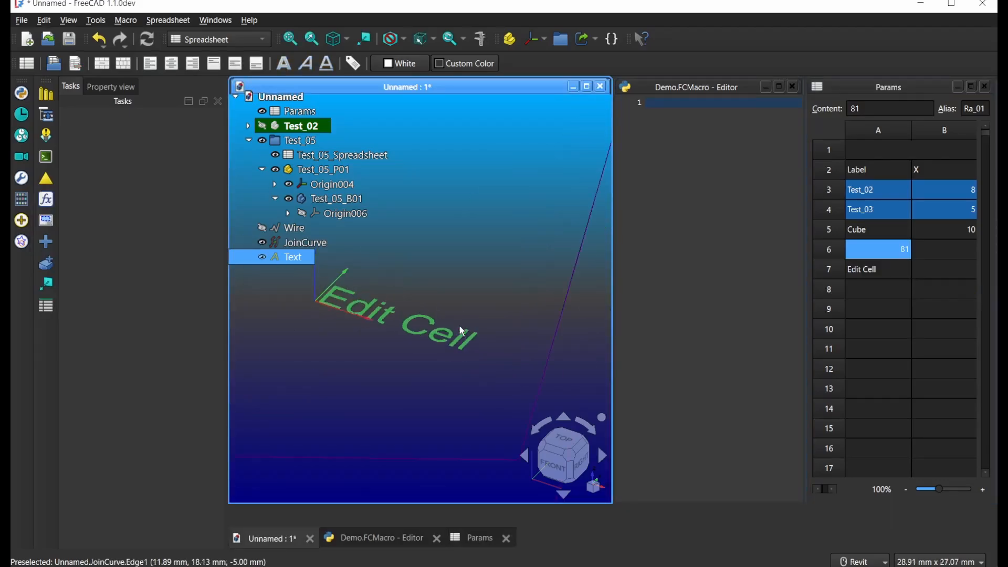
middle_drag(461, 330, 528, 311)
click(887, 270)
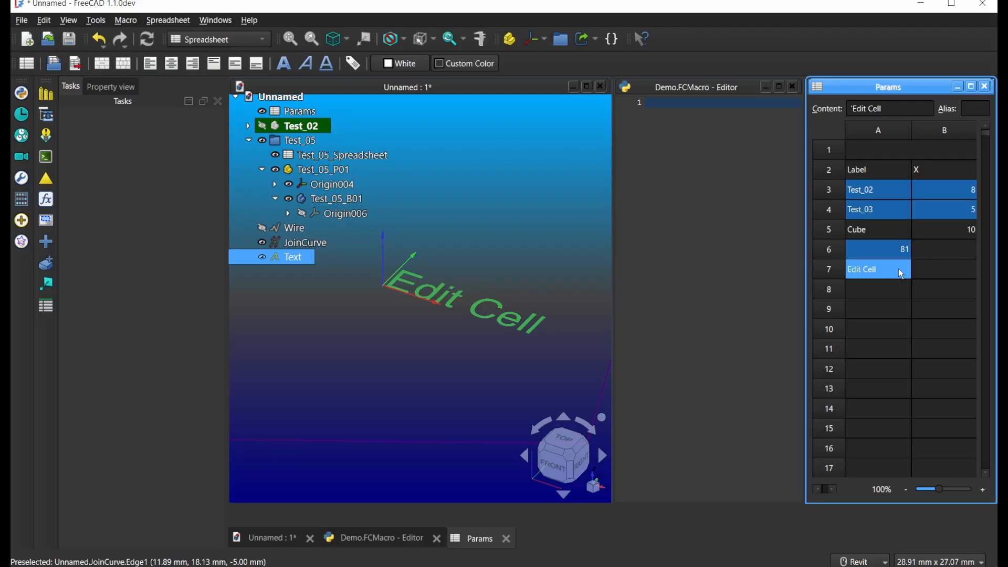
double_click(901, 272)
text(C)
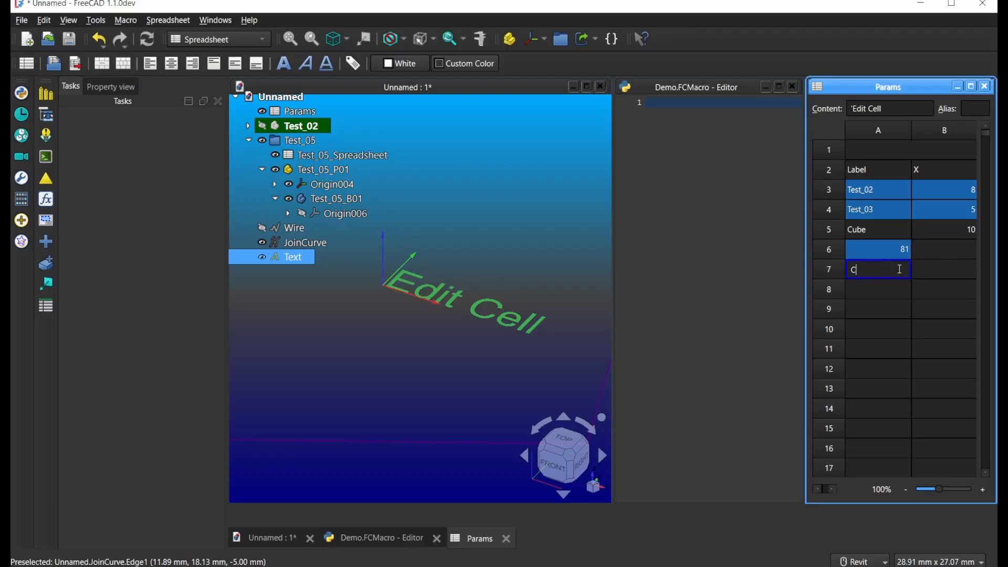
text(lient)
click(852, 351)
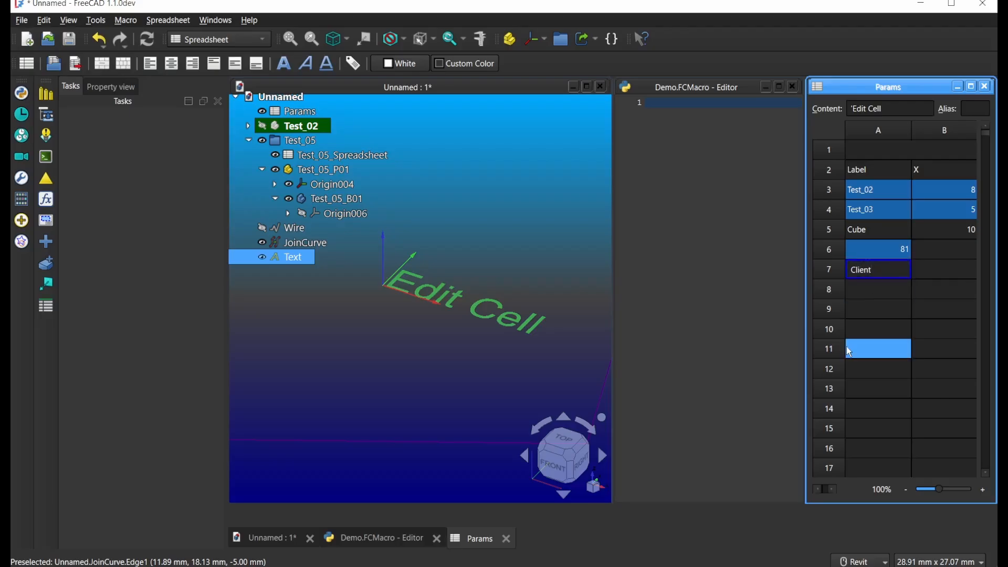
key(Return)
click(448, 346)
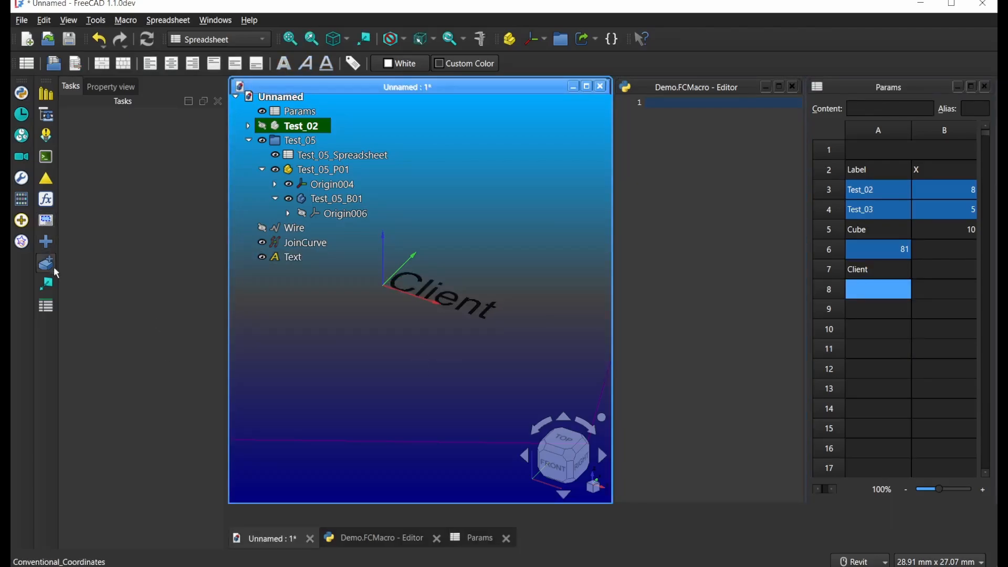
Run the macro that adds the In, Calc and Out spreadsheets to the document
click(46, 308)
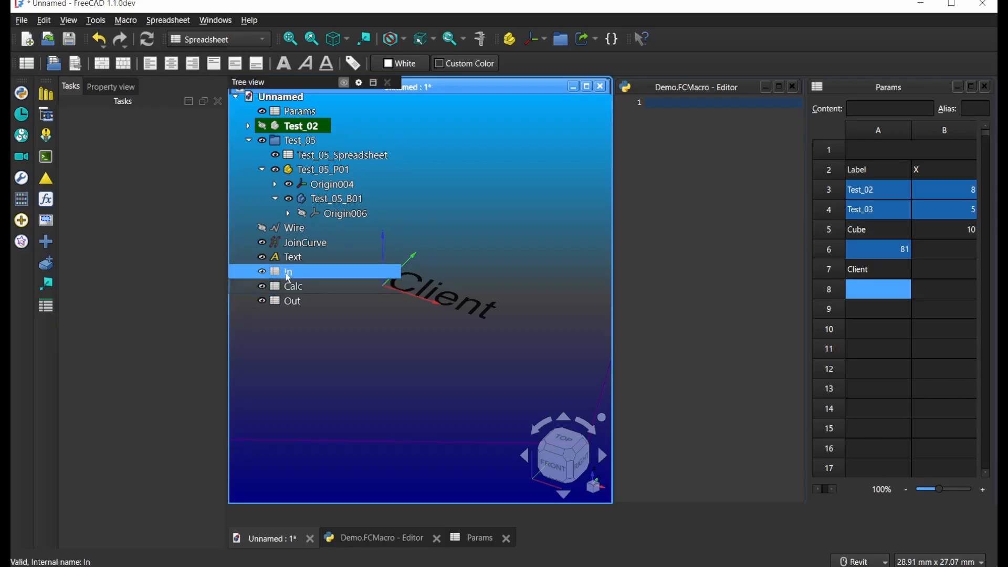